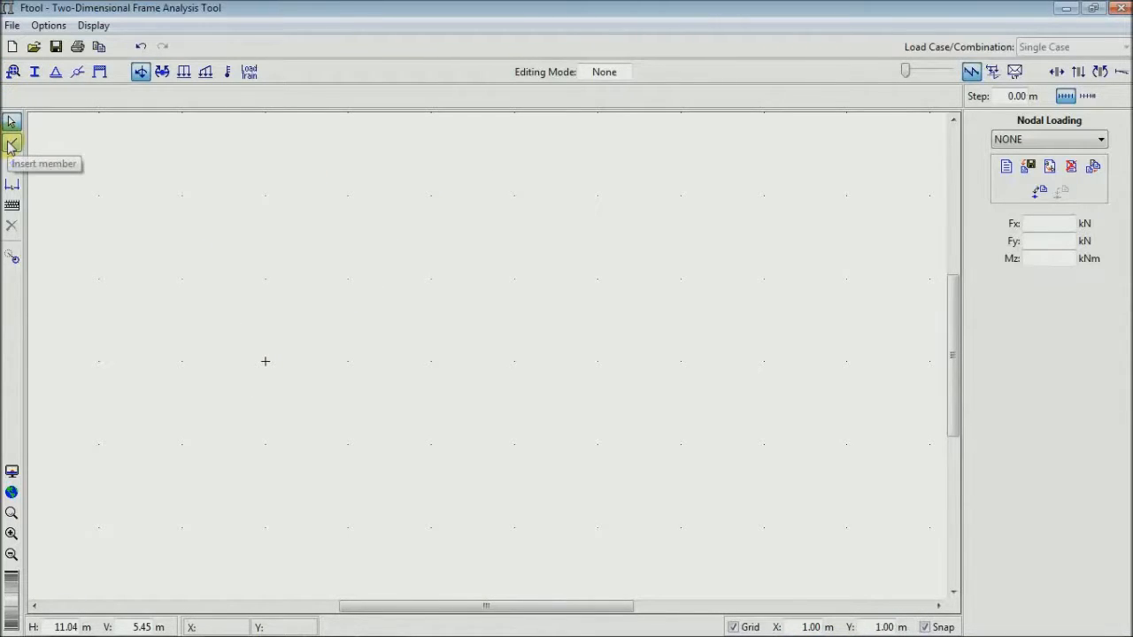
# - Draw connected web members for the first truss panel from (0, 0) through (0, 2) and (2, 0) to (2, 2) m
pyautogui.click(12, 145)
pyautogui.click(266, 361)
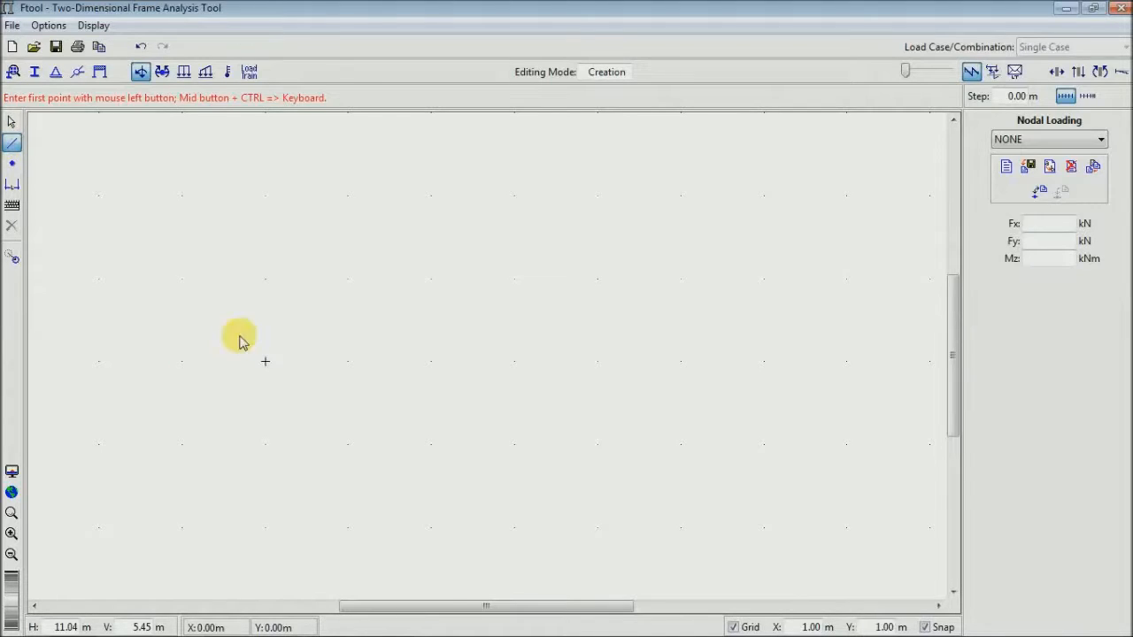
pyautogui.click(266, 195)
pyautogui.click(266, 195)
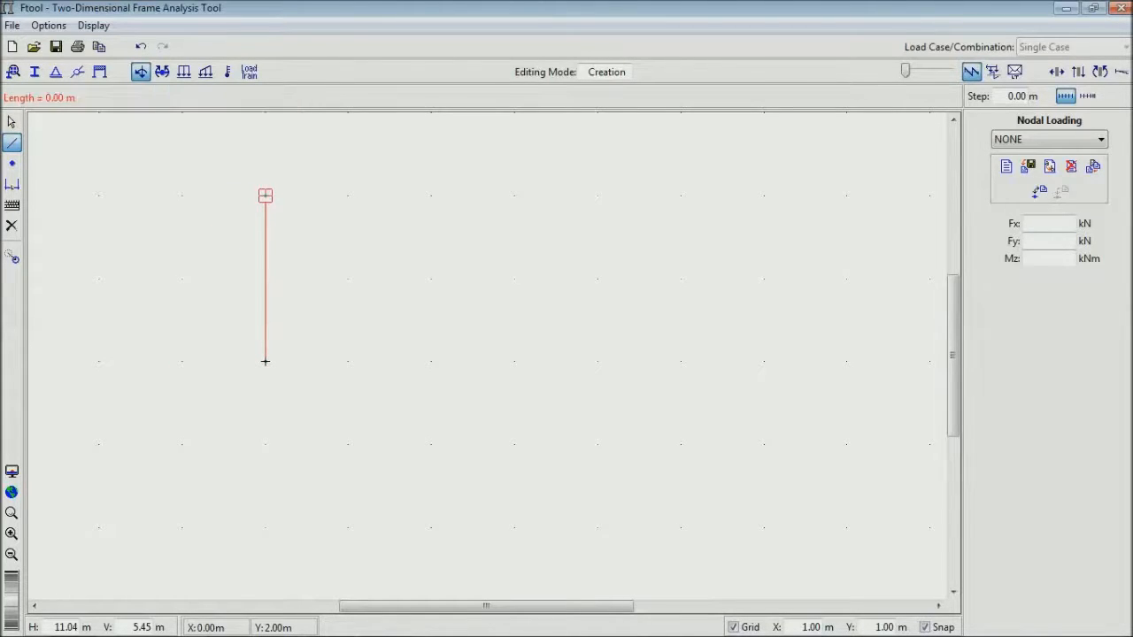
pyautogui.click(431, 361)
pyautogui.click(431, 361)
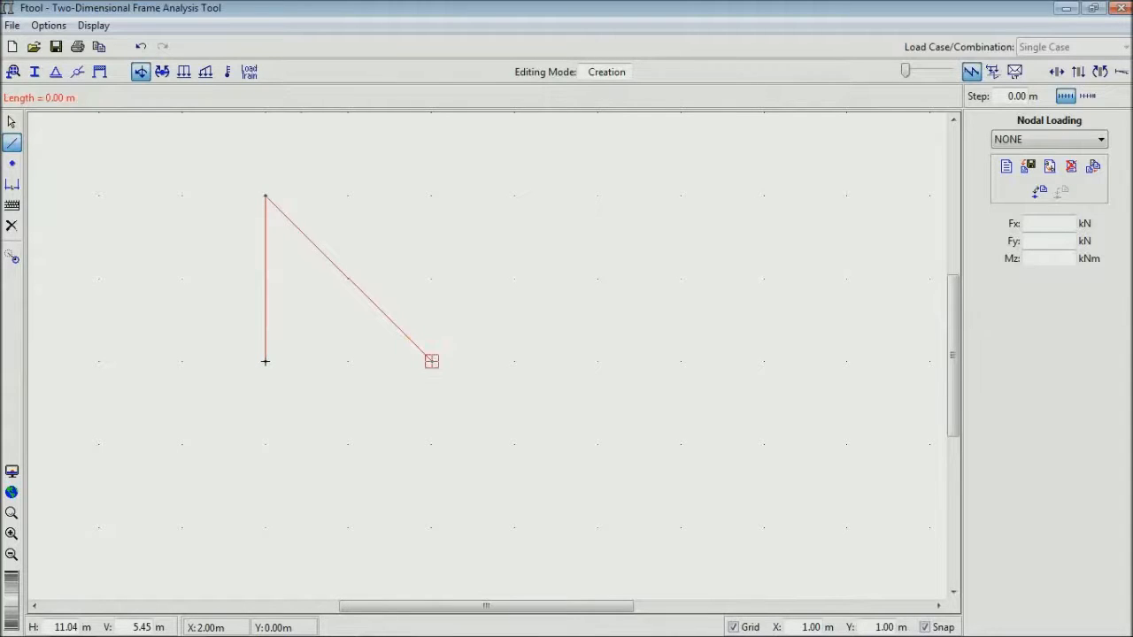
pyautogui.click(432, 194)
# - Continue the zigzag web members from (2, 2) through (4, 0), (4, 2) and (6, 0) to (6, 2) m
pyautogui.click(432, 194)
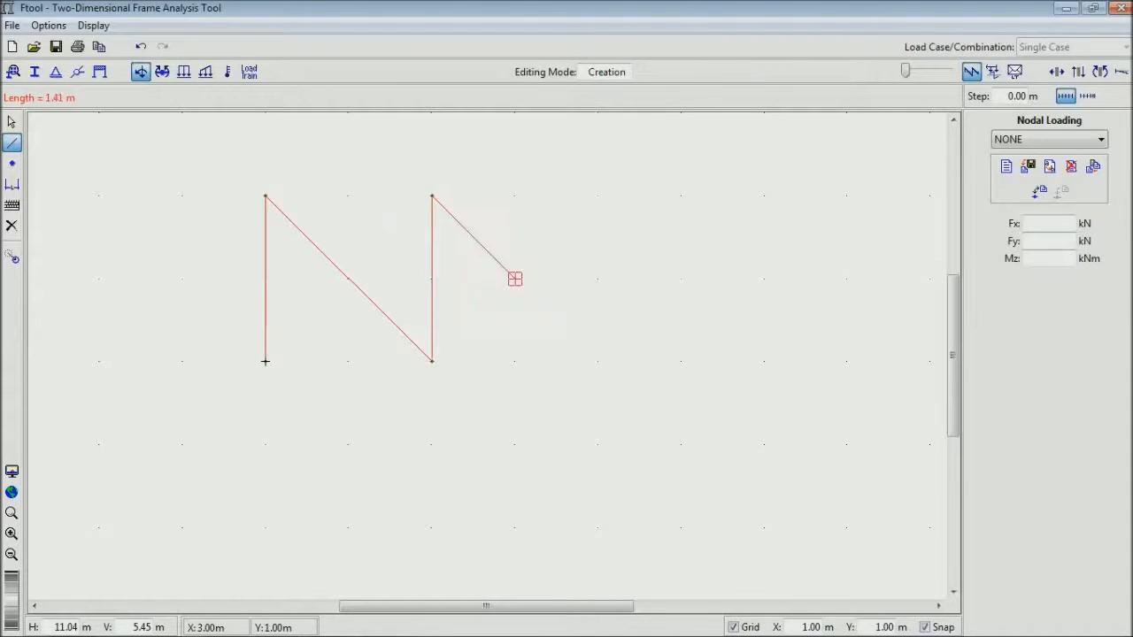
pyautogui.click(597, 362)
pyautogui.click(596, 362)
pyautogui.click(599, 195)
pyautogui.click(598, 195)
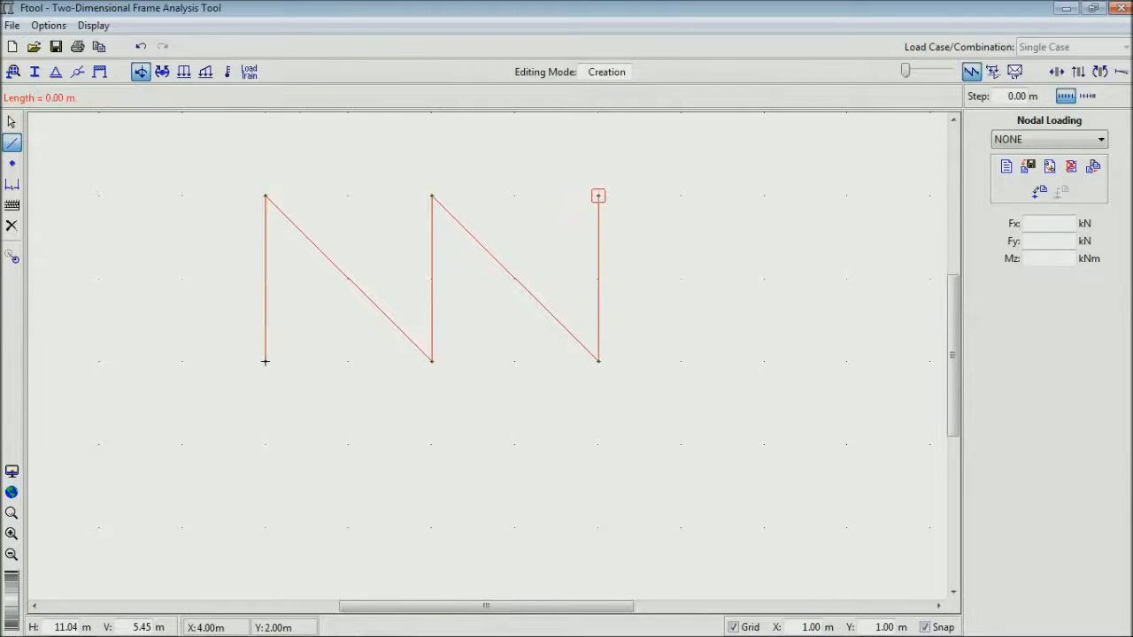
pyautogui.click(764, 361)
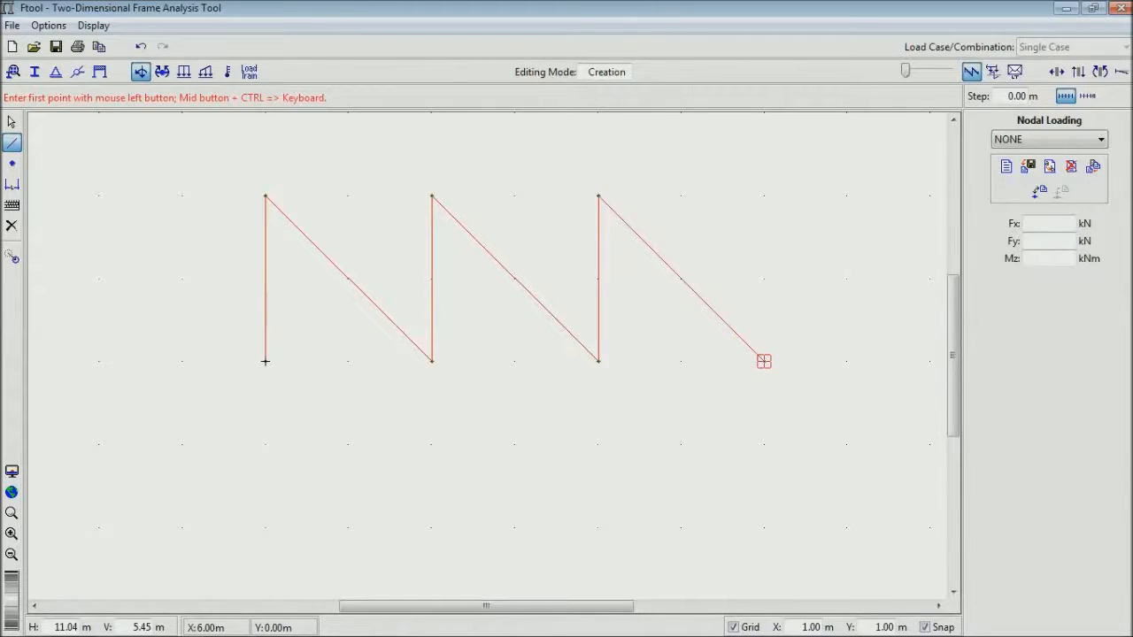
pyautogui.click(764, 361)
pyautogui.click(764, 195)
# - Draw the upper chord between (6, 2) and (0, 2) m and the lower chord from (0, 0) to (6, 0) m
pyautogui.click(764, 195)
pyautogui.click(265, 195)
pyautogui.click(266, 361)
pyautogui.click(764, 361)
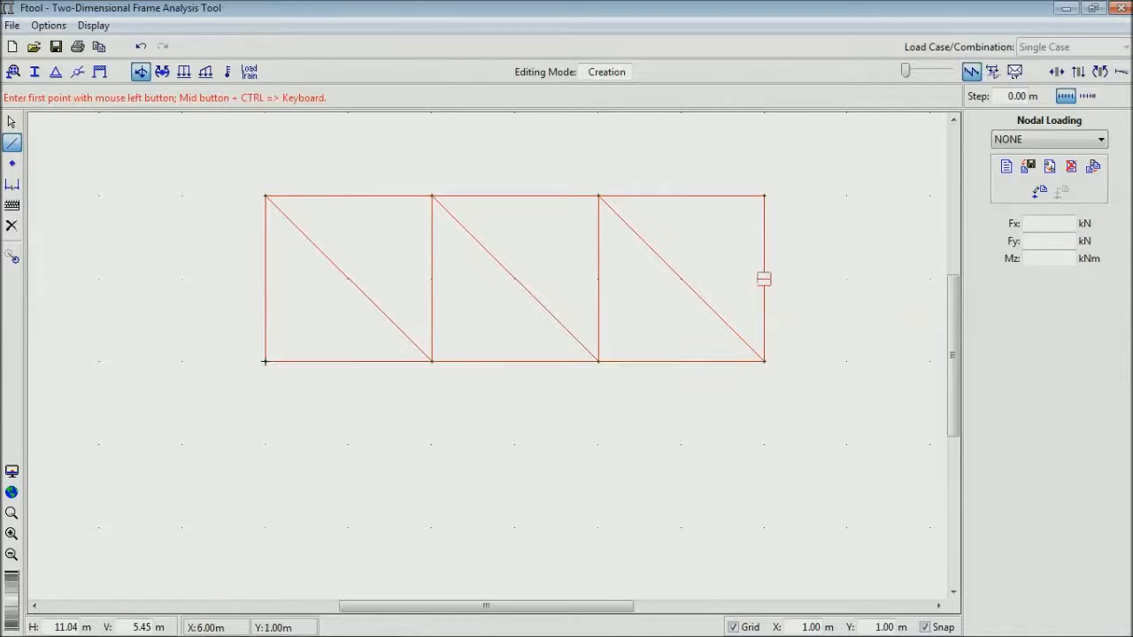
pyautogui.click(764, 194)
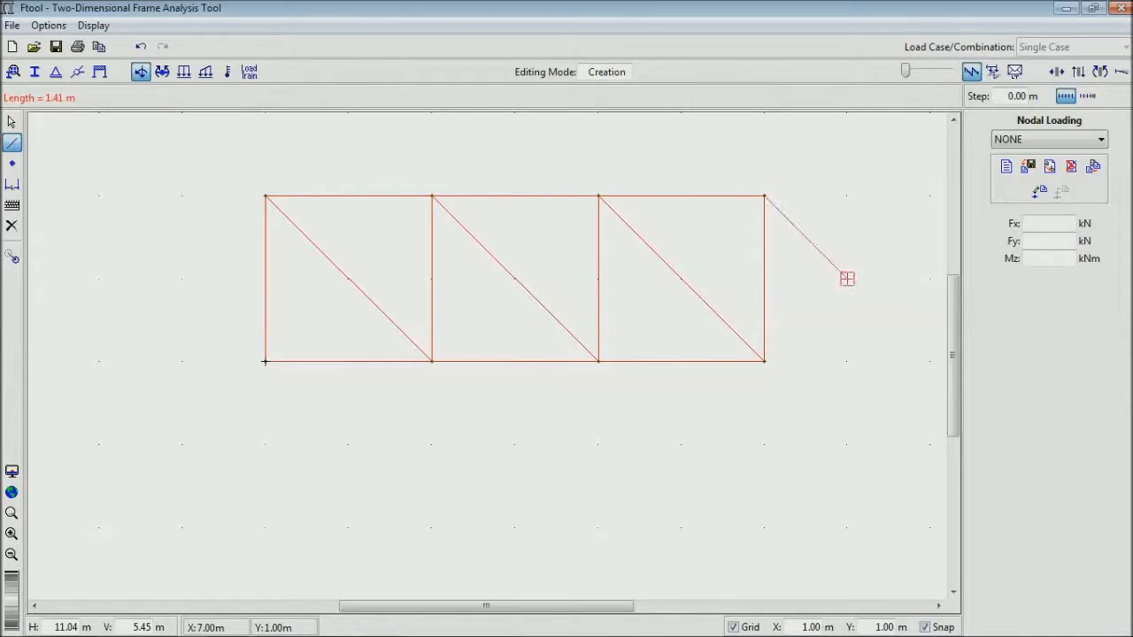
pyautogui.click(903, 361)
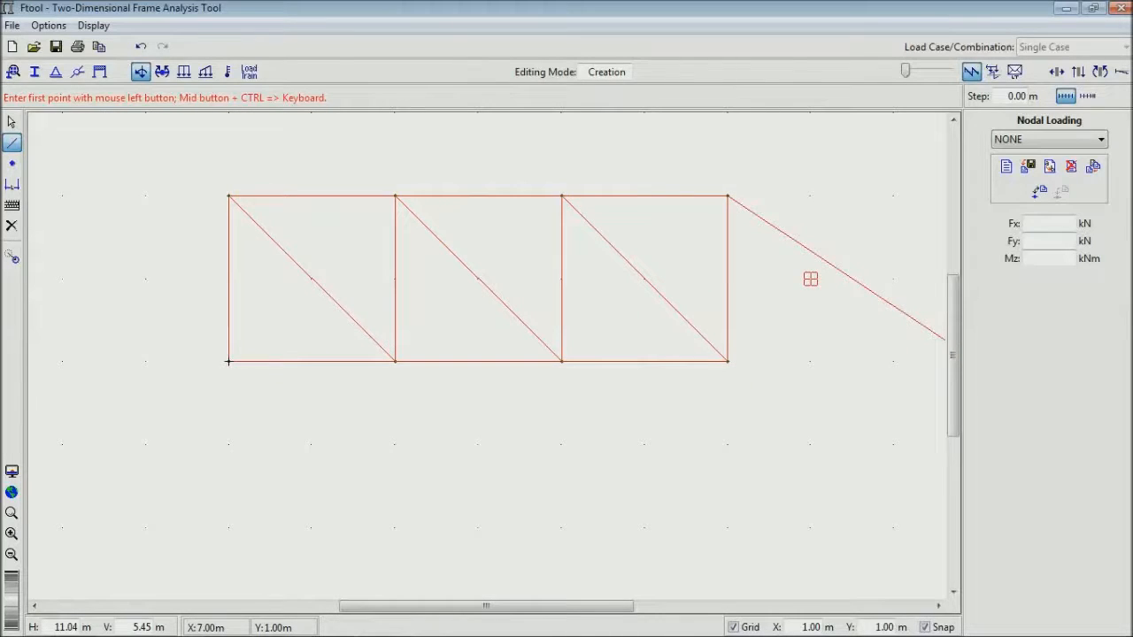
pyautogui.click(11, 123)
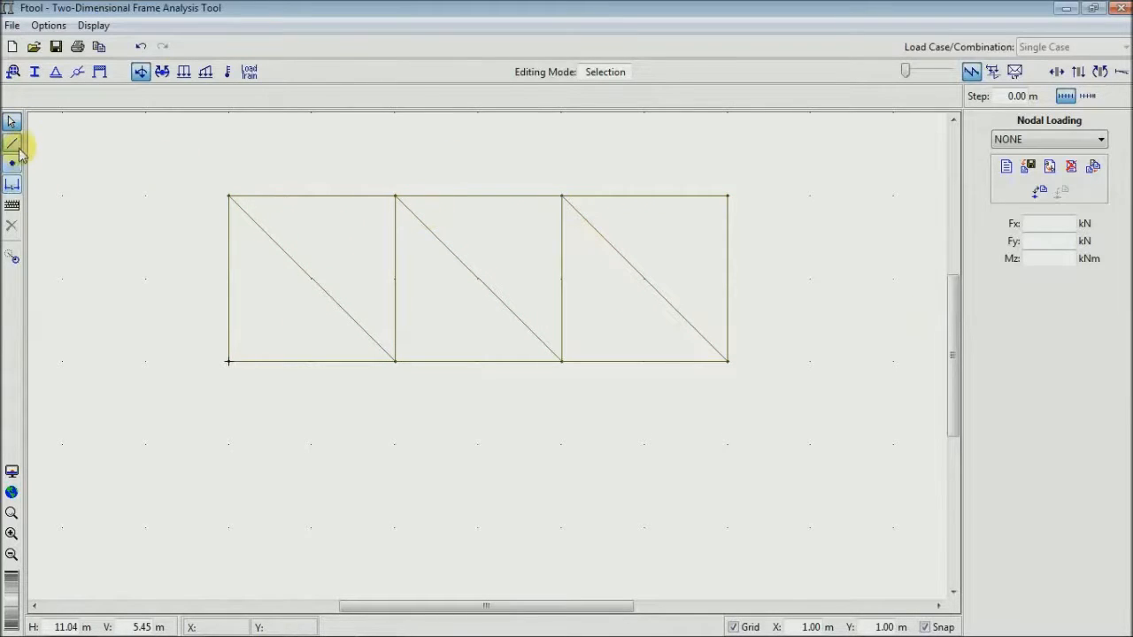
# - Close the end panel with a diagonal from (6, 2) to (8, 0) m and a lower chord member back to (6, 0) m
pyautogui.click(16, 143)
pyautogui.click(726, 195)
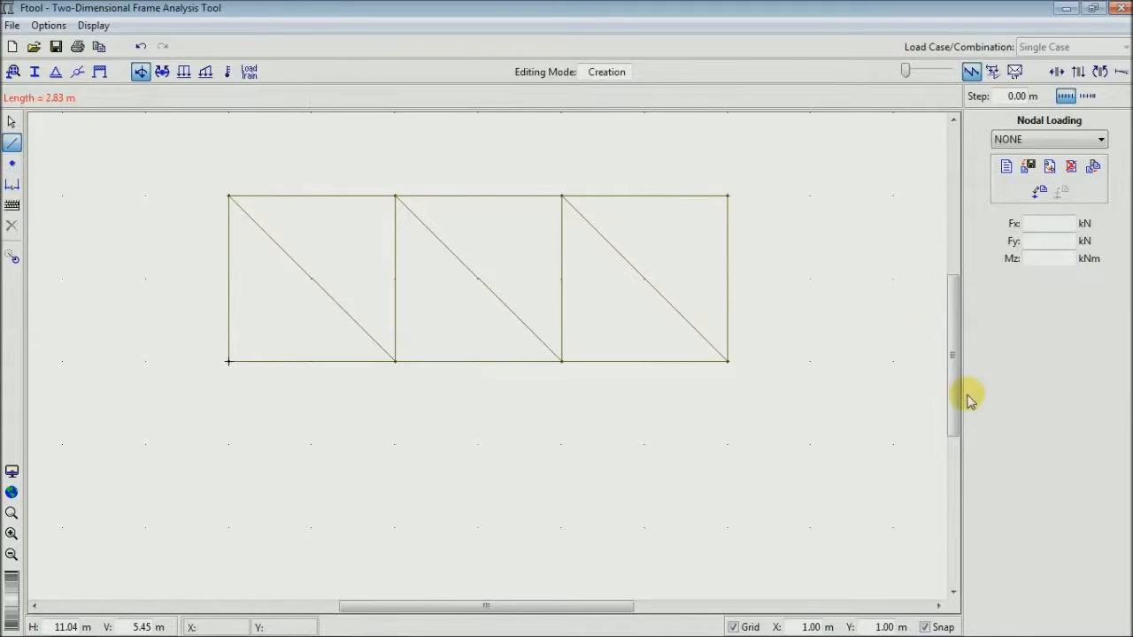
pyautogui.click(895, 361)
pyautogui.click(894, 361)
pyautogui.click(721, 331)
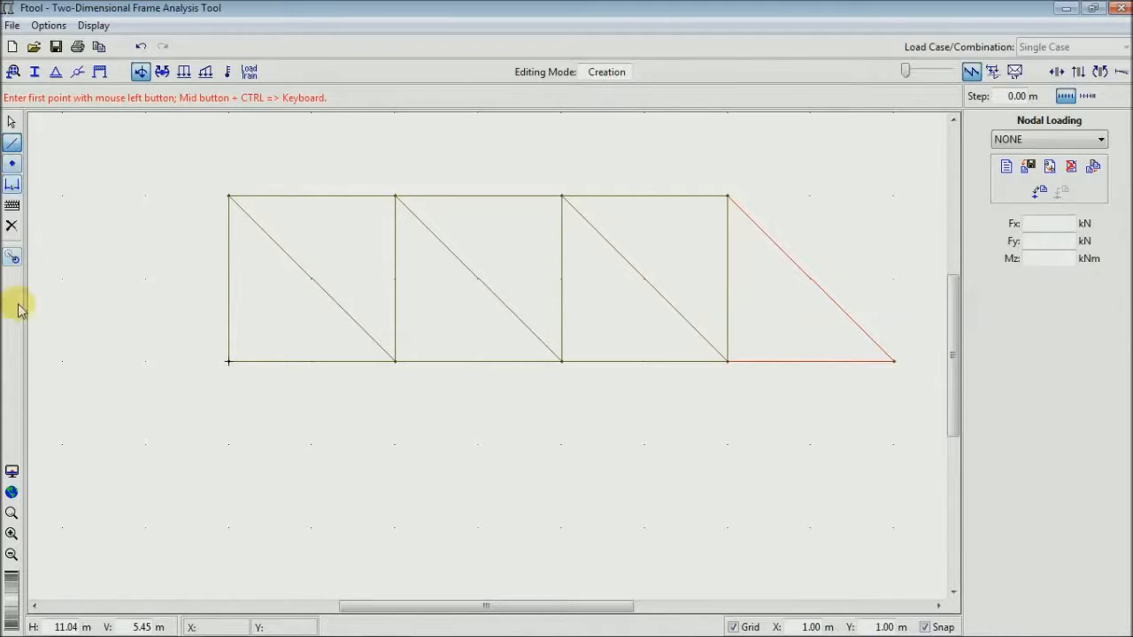
pyautogui.click(12, 493)
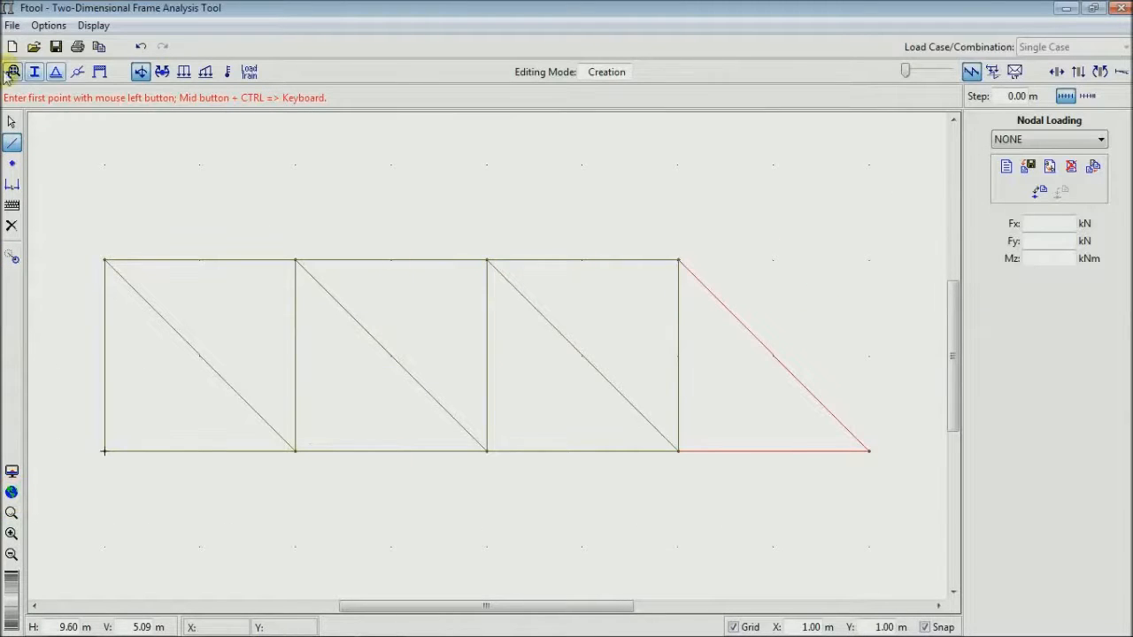
pyautogui.click(12, 122)
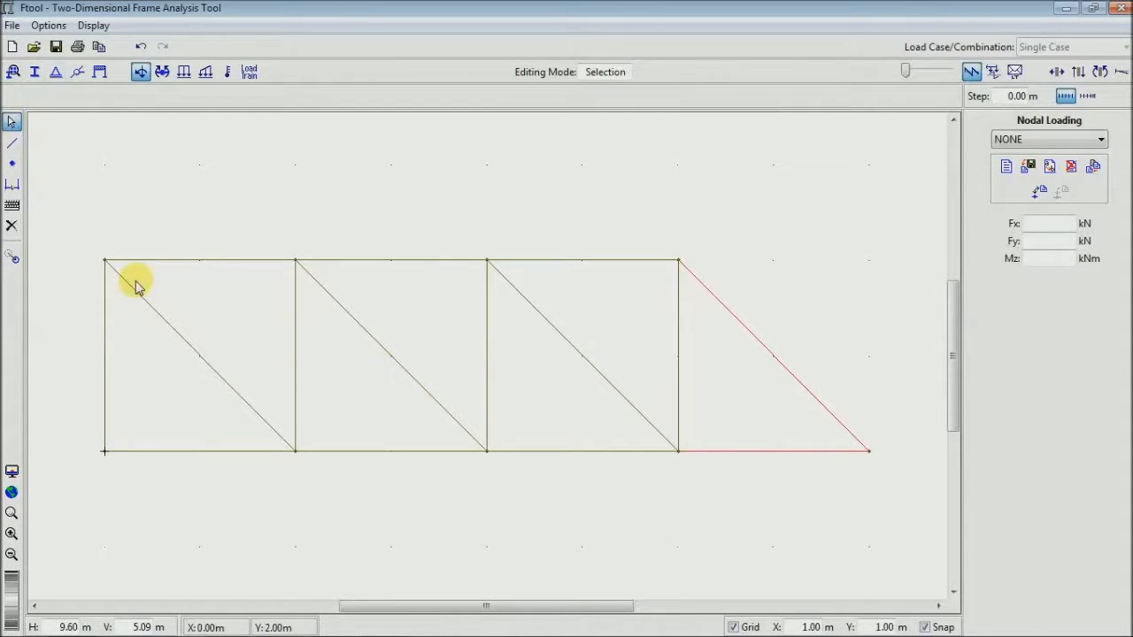
pyautogui.click(777, 504)
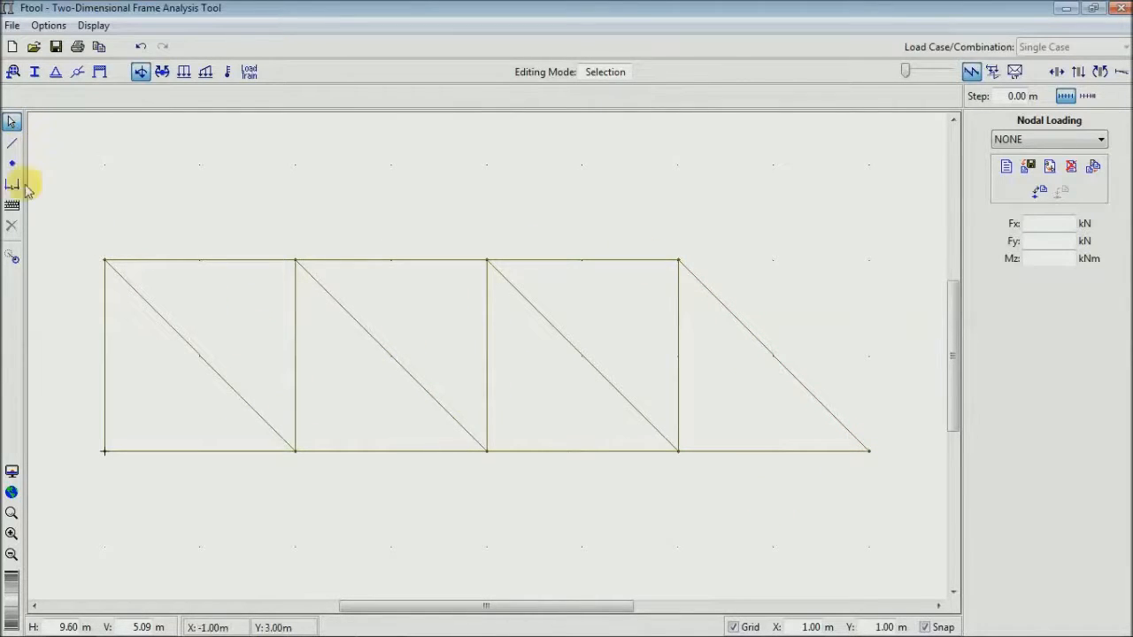
# - Assign a pinned support to the node at (0, 2) m, with X and Y displacements fixed and Z rotation free
pyautogui.click(57, 73)
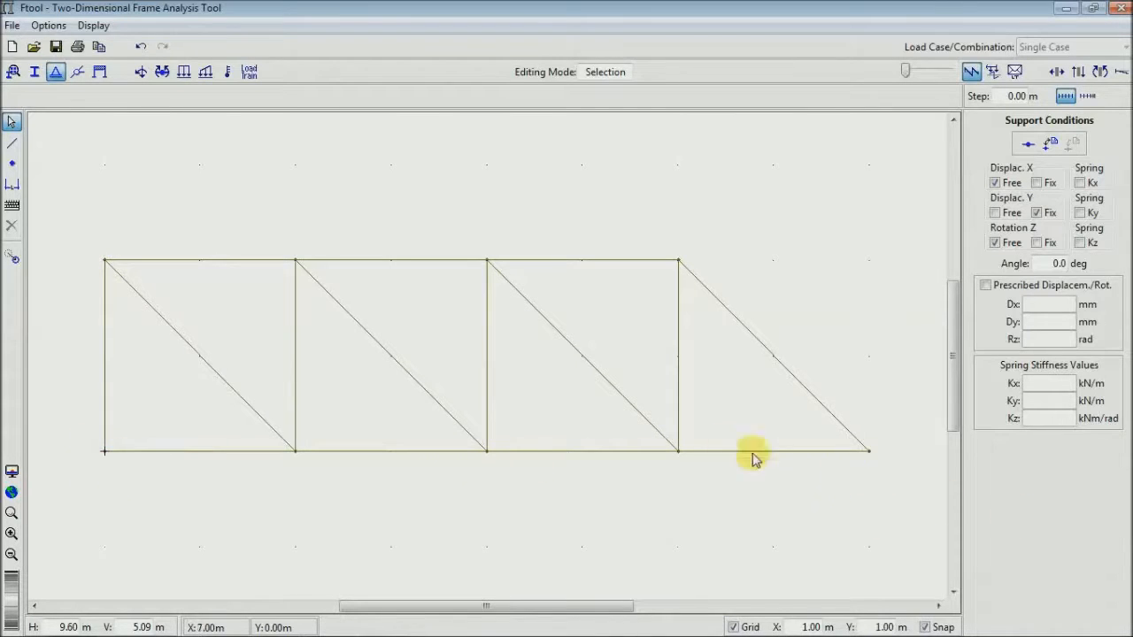
pyautogui.click(105, 264)
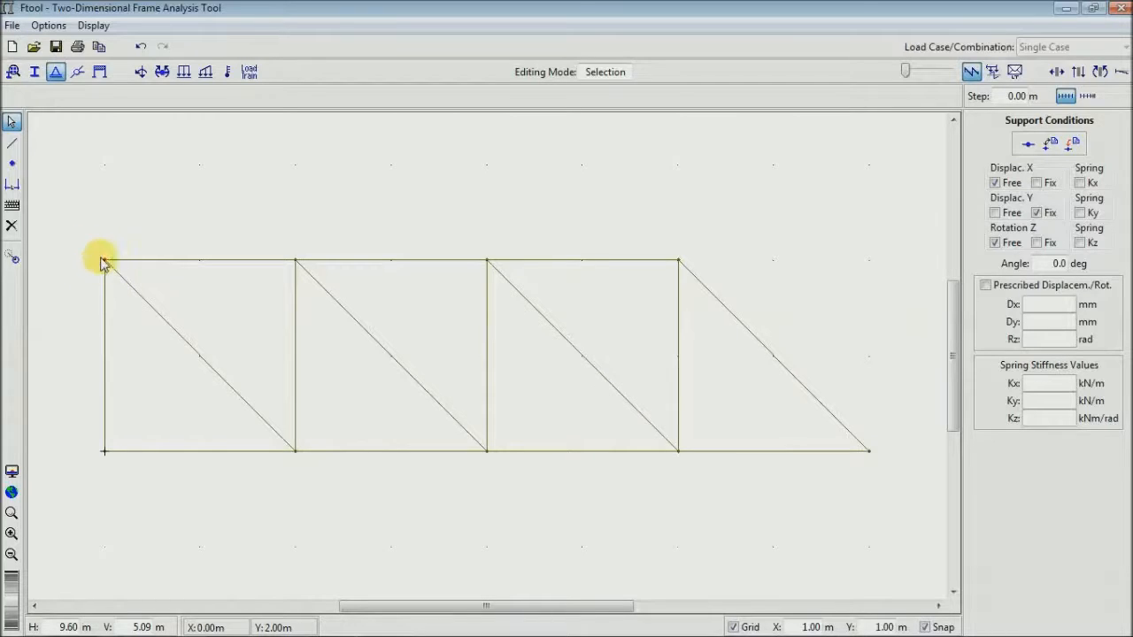
pyautogui.click(1038, 182)
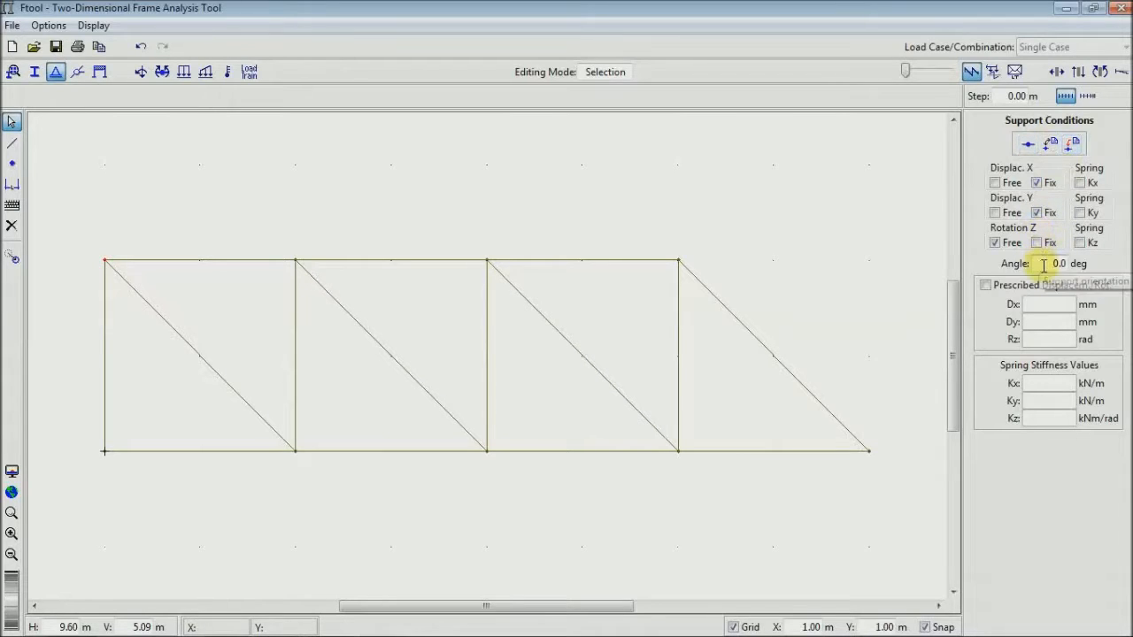
pyautogui.click(1020, 144)
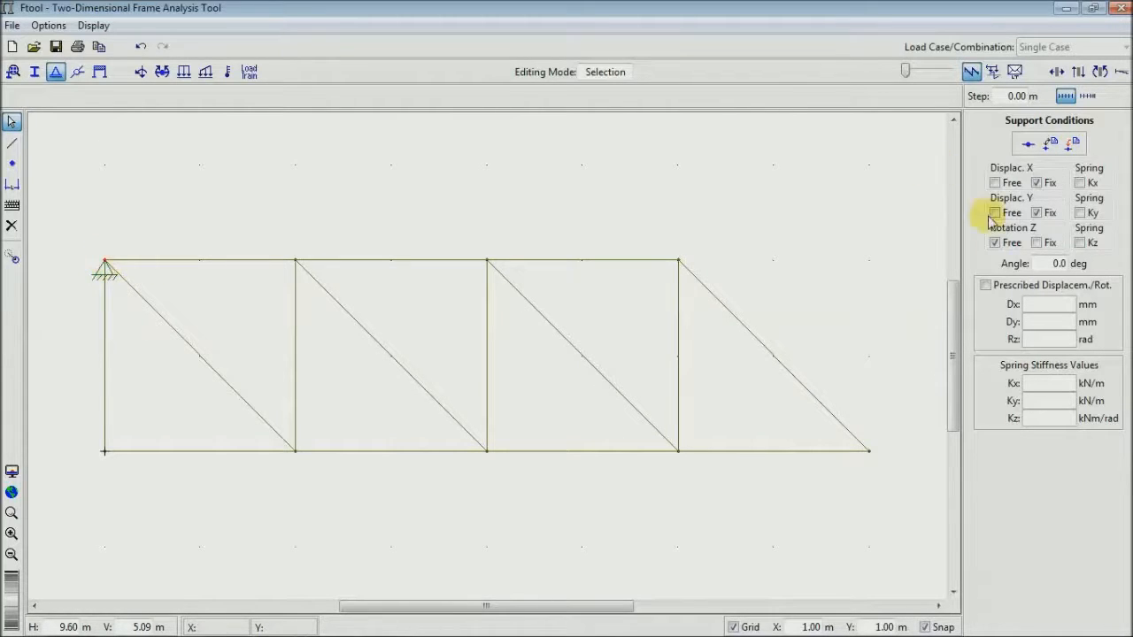
# - Rotate the pinned support at (0, 2) m to an angle of -90 degrees
pyautogui.moveTo(1047, 263); pyautogui.dragTo(1080, 265)
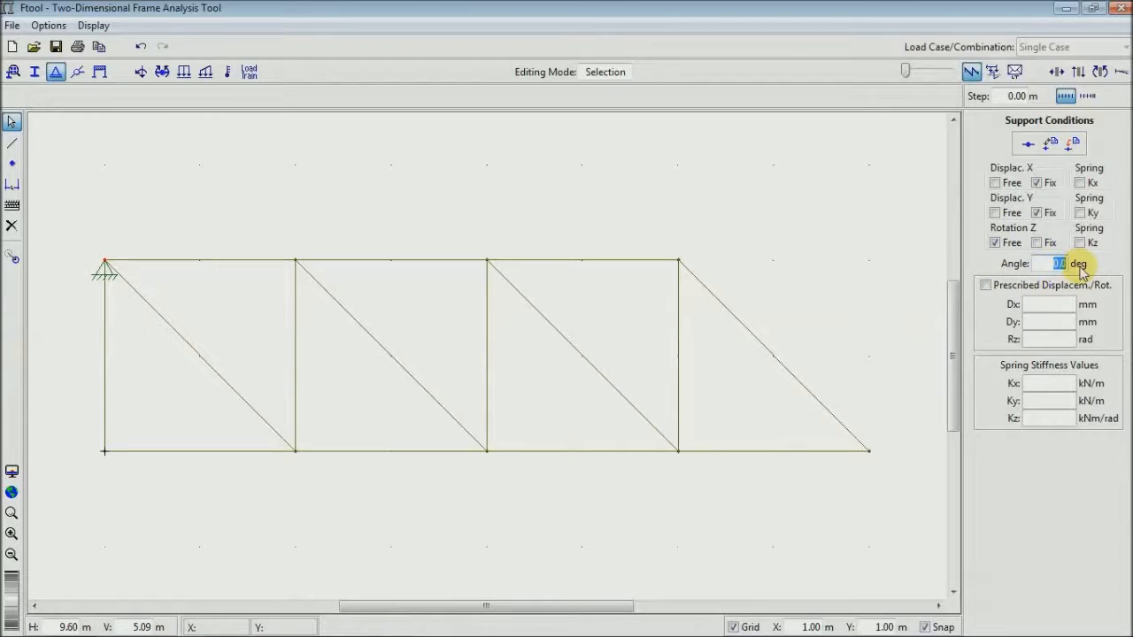
pyautogui.write('90')
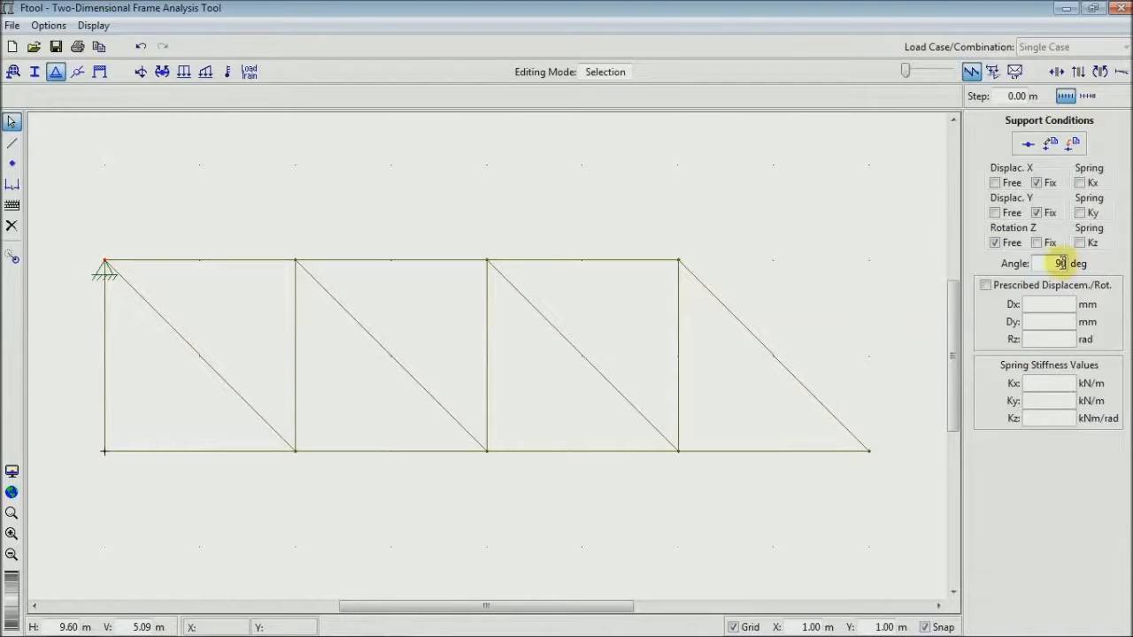
pyautogui.click(1073, 144)
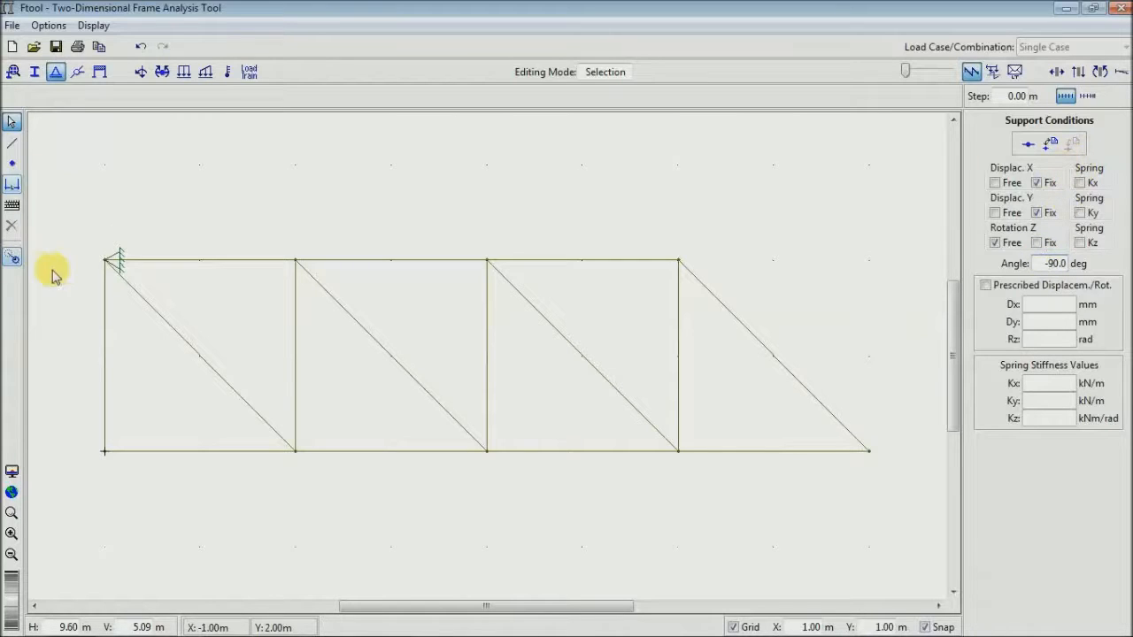
pyautogui.click(111, 263)
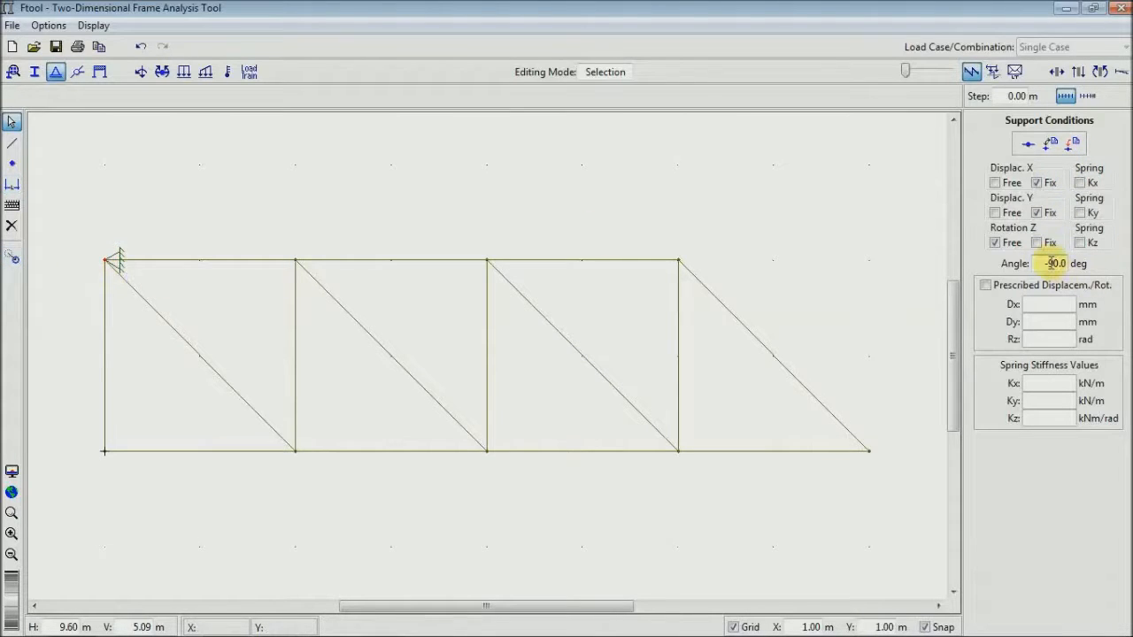
pyautogui.click(1073, 143)
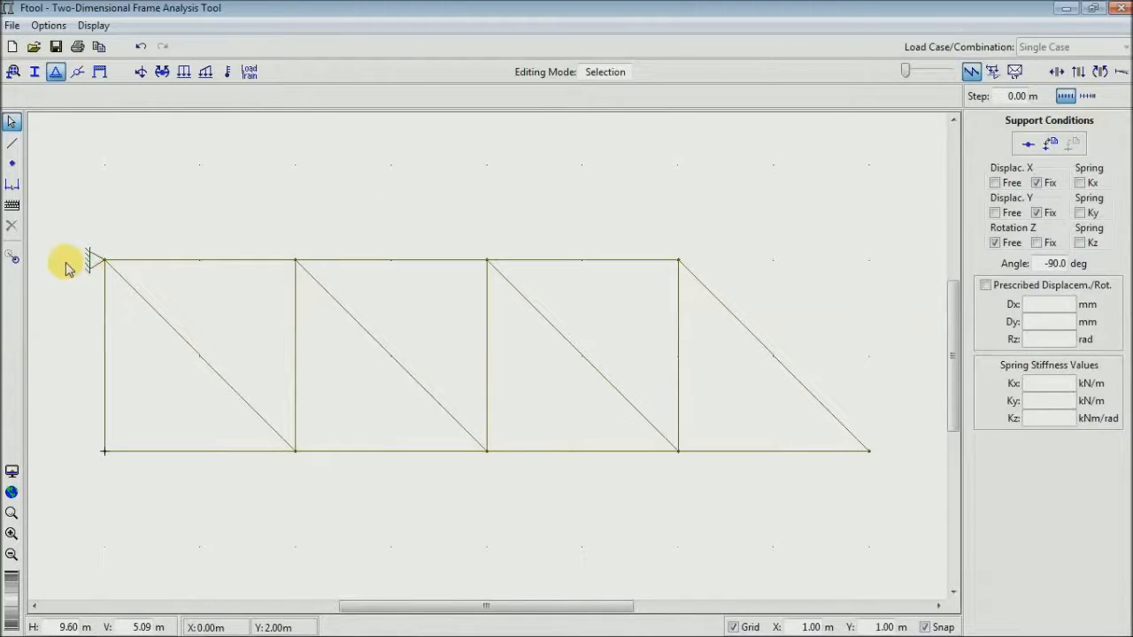
# - Assign a roller support to the node at (8, 0) m, with X free, Y fixed, rotation free and a 0-degree angle
pyautogui.click(869, 452)
pyautogui.moveTo(1039, 263); pyautogui.dragTo(1105, 266)
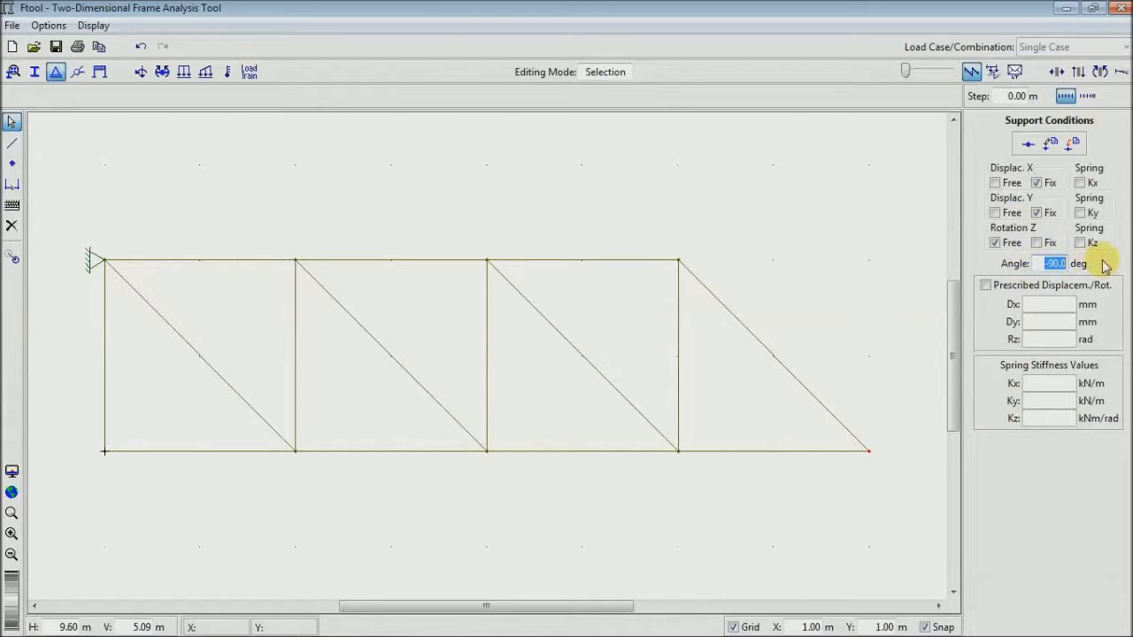
pyautogui.write('0')
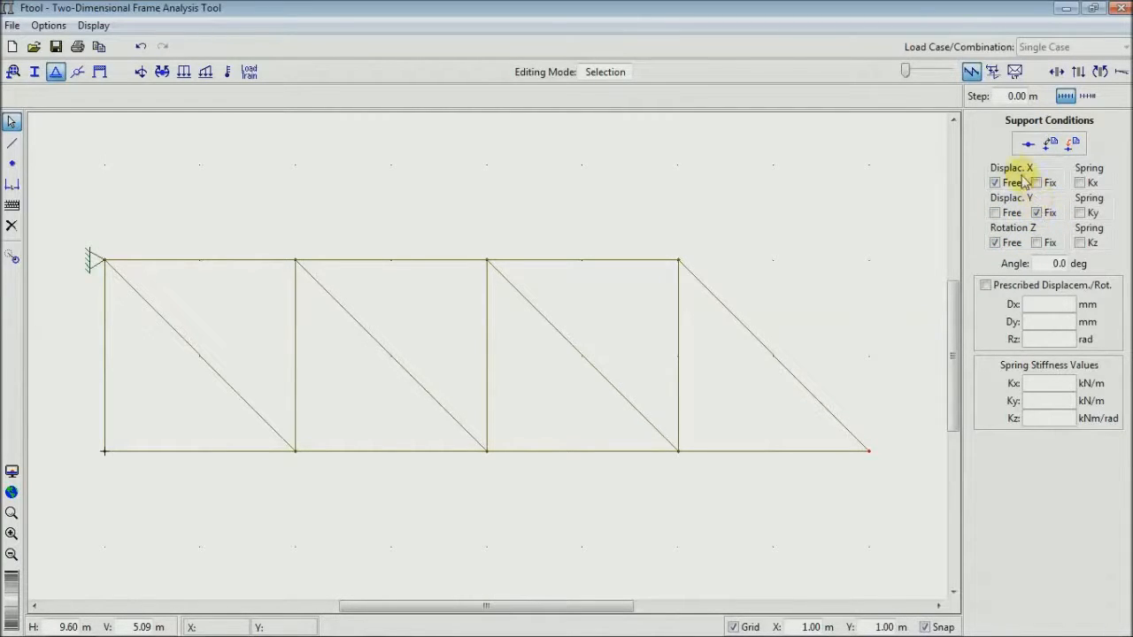
pyautogui.click(1072, 145)
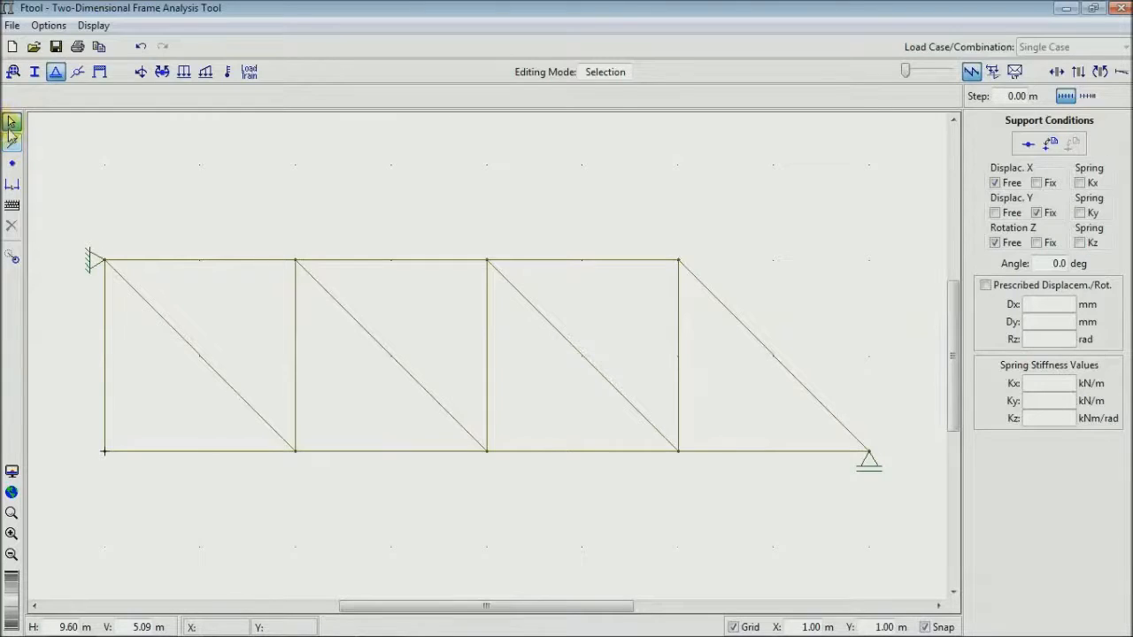
# - Try to apply the hinged-node rotation release to the whole truss by selecting all members together
pyautogui.moveTo(913, 171); pyautogui.dragTo(55, 538)
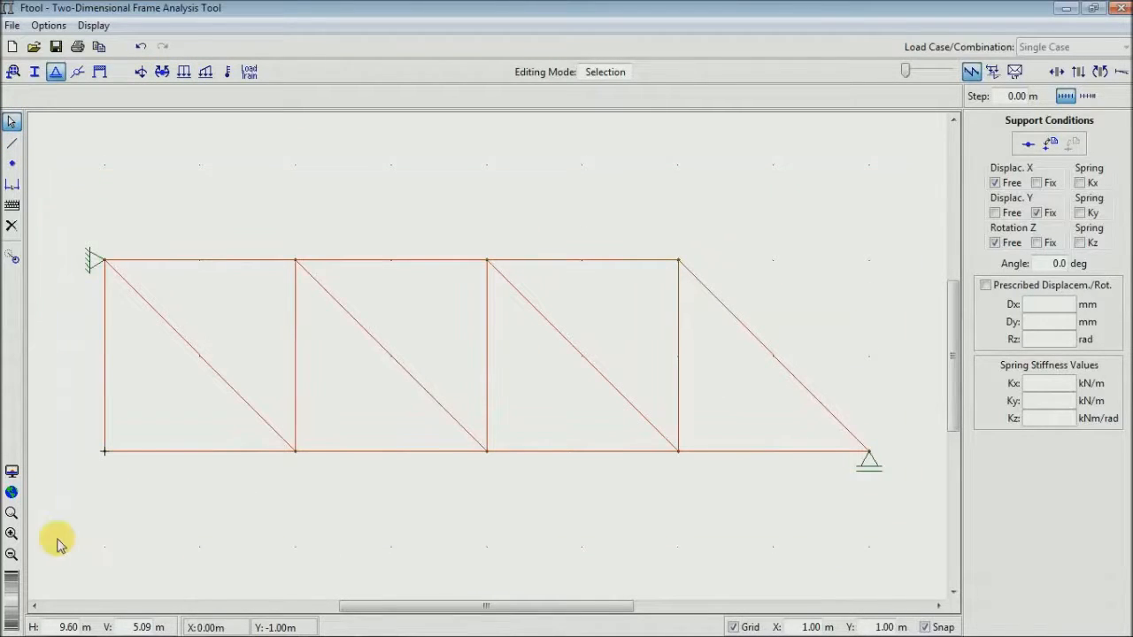
pyautogui.moveTo(920, 147); pyautogui.dragTo(39, 580)
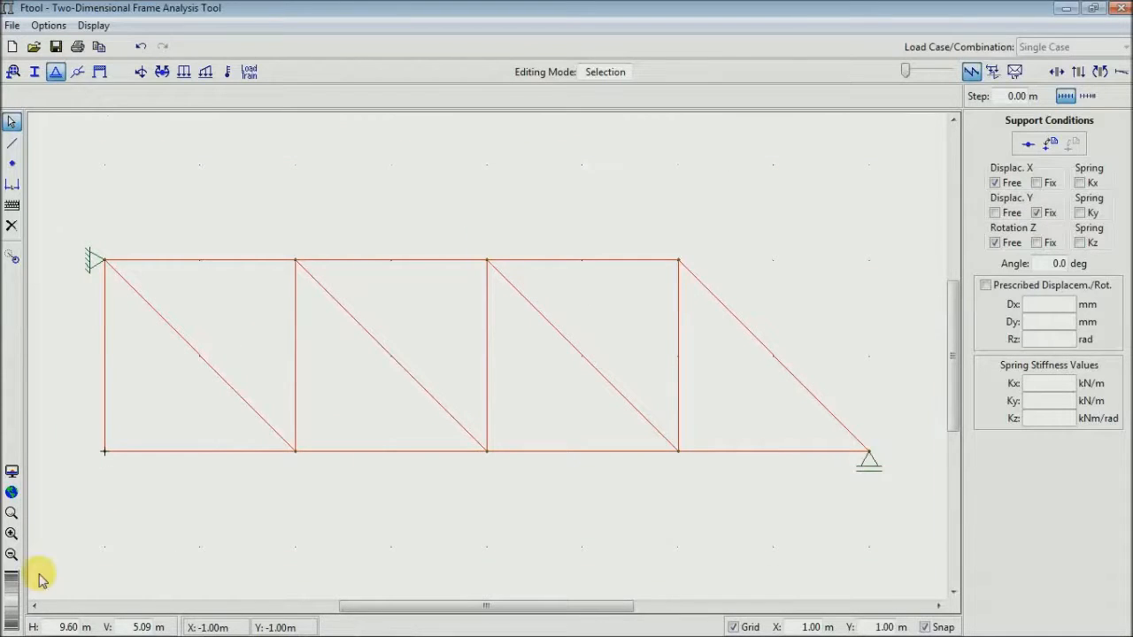
pyautogui.click(78, 72)
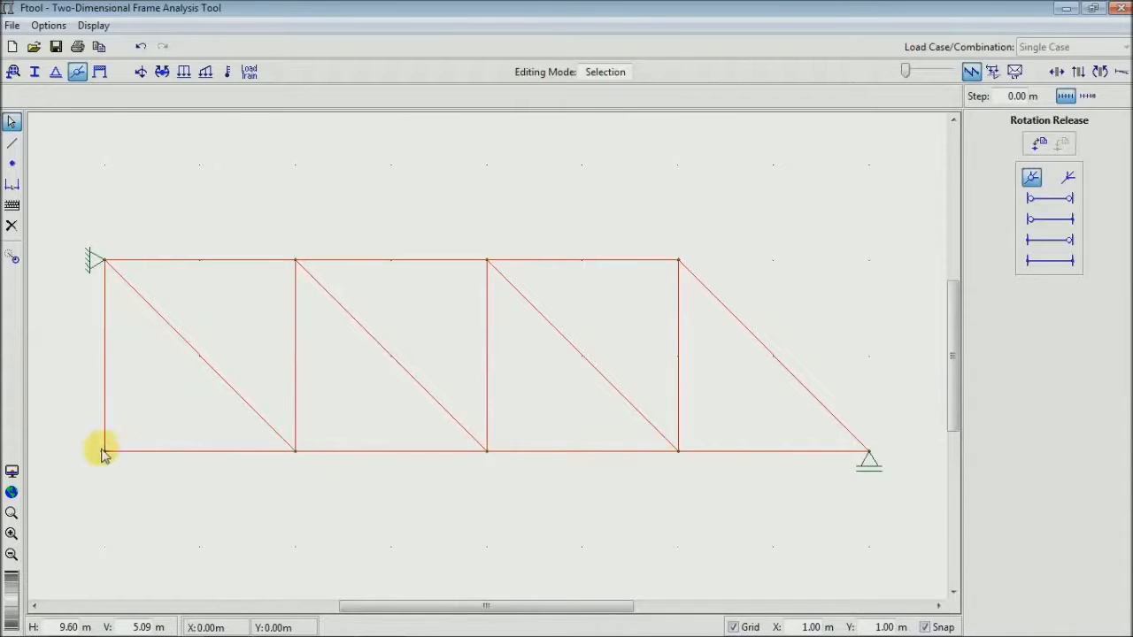
pyautogui.click(1039, 143)
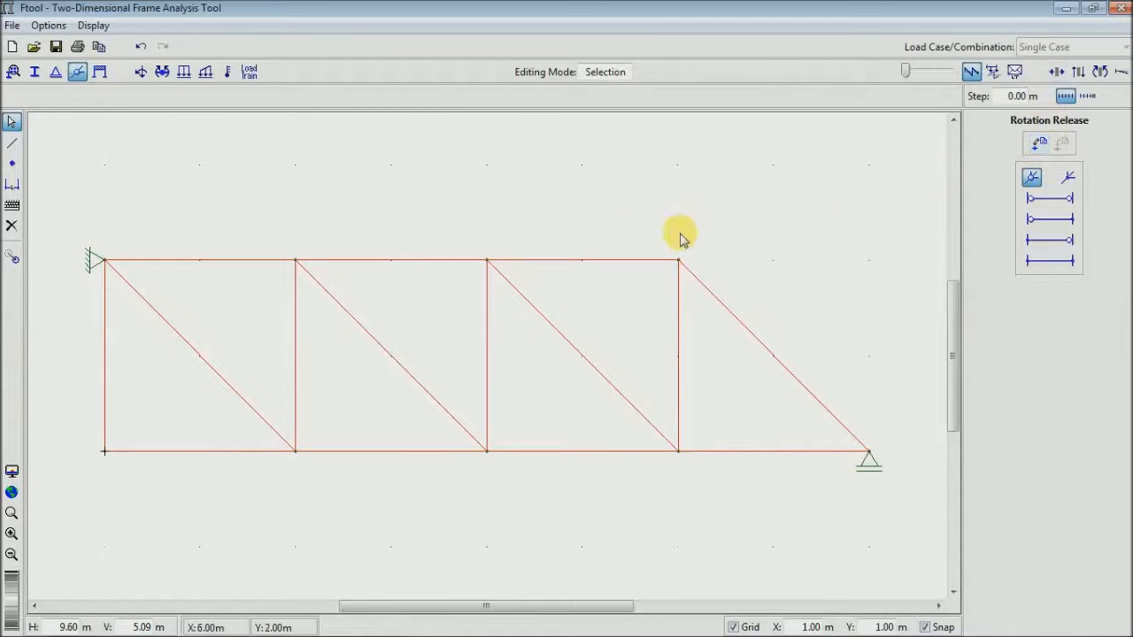
pyautogui.moveTo(48, 174); pyautogui.dragTo(760, 541)
pyautogui.moveTo(709, 241); pyautogui.dragTo(651, 296)
pyautogui.moveTo(842, 536); pyautogui.dragTo(92, 567)
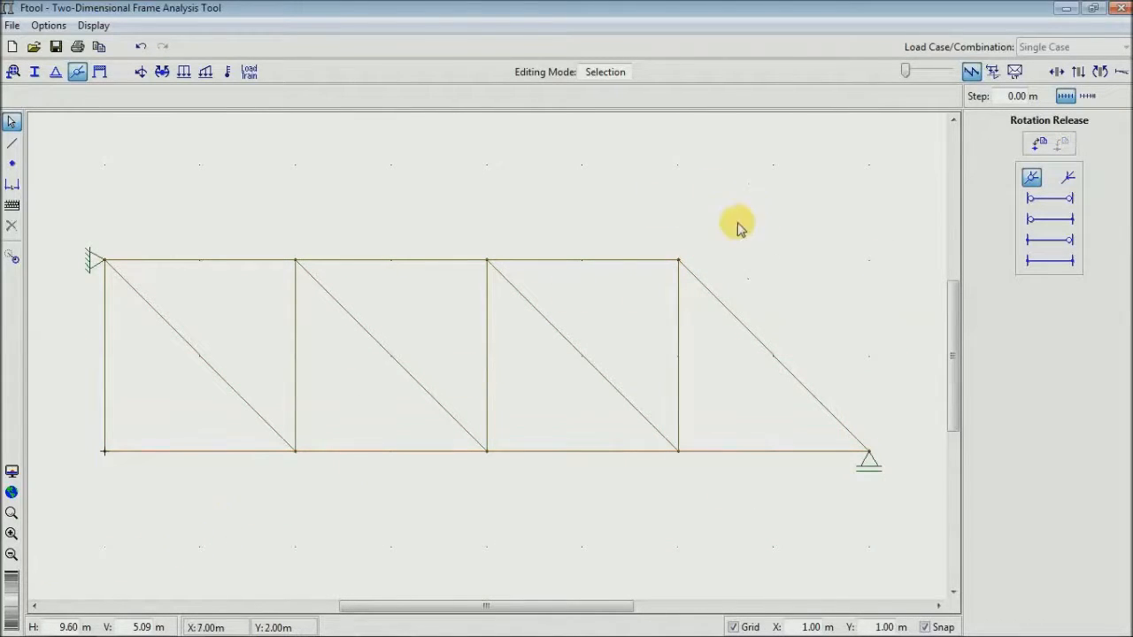
pyautogui.click(678, 260)
pyautogui.moveTo(933, 146); pyautogui.dragTo(51, 569)
pyautogui.click(1032, 177)
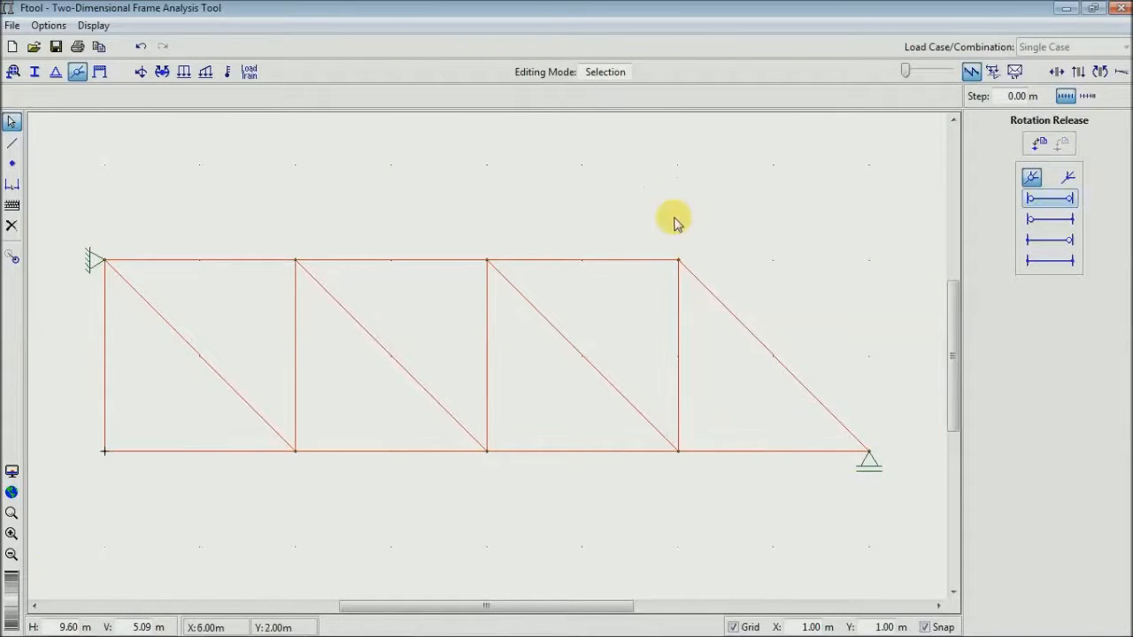
# - Select all the truss nodes along the top and bottom chords and apply the hinged-node rotation release to them
pyautogui.click(672, 262)
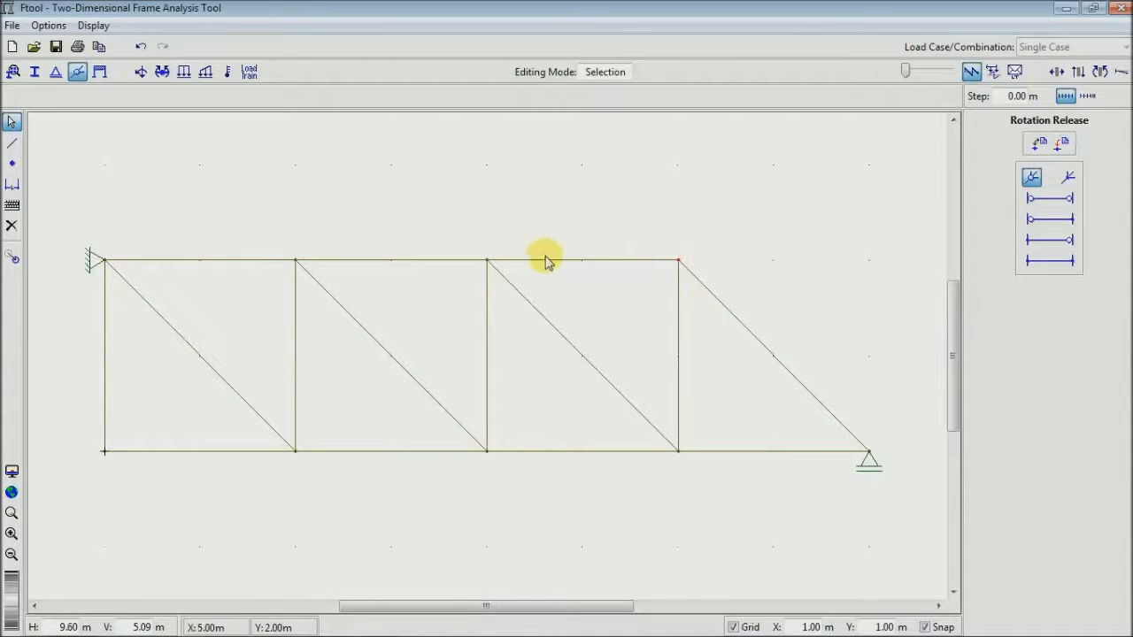
pyautogui.click(450, 294)
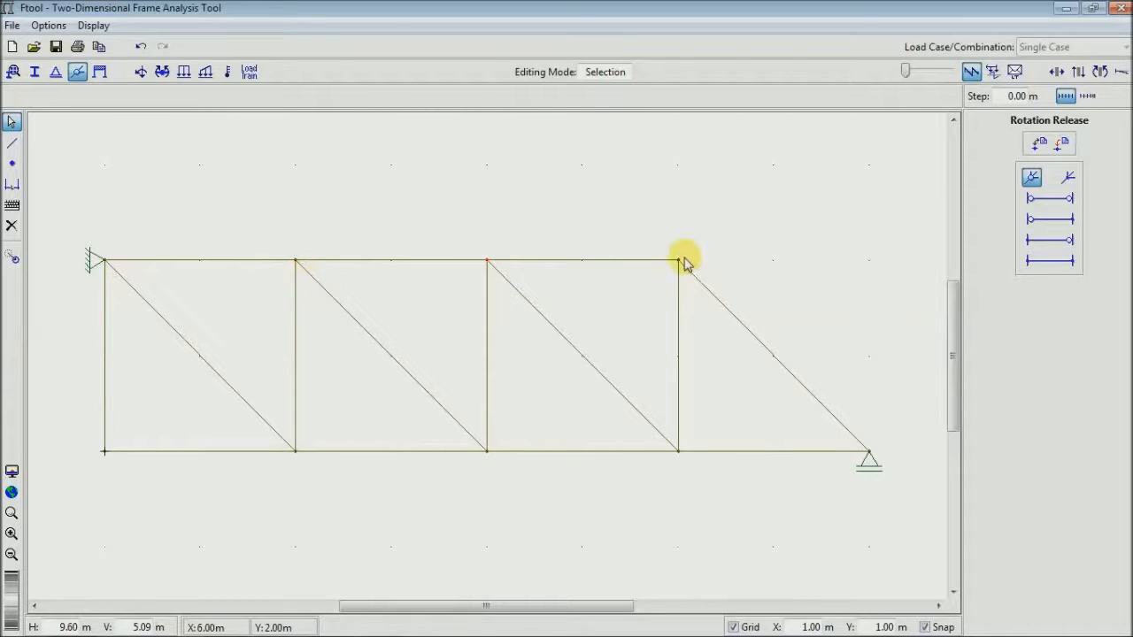
pyautogui.moveTo(313, 244); pyautogui.dragTo(273, 278)
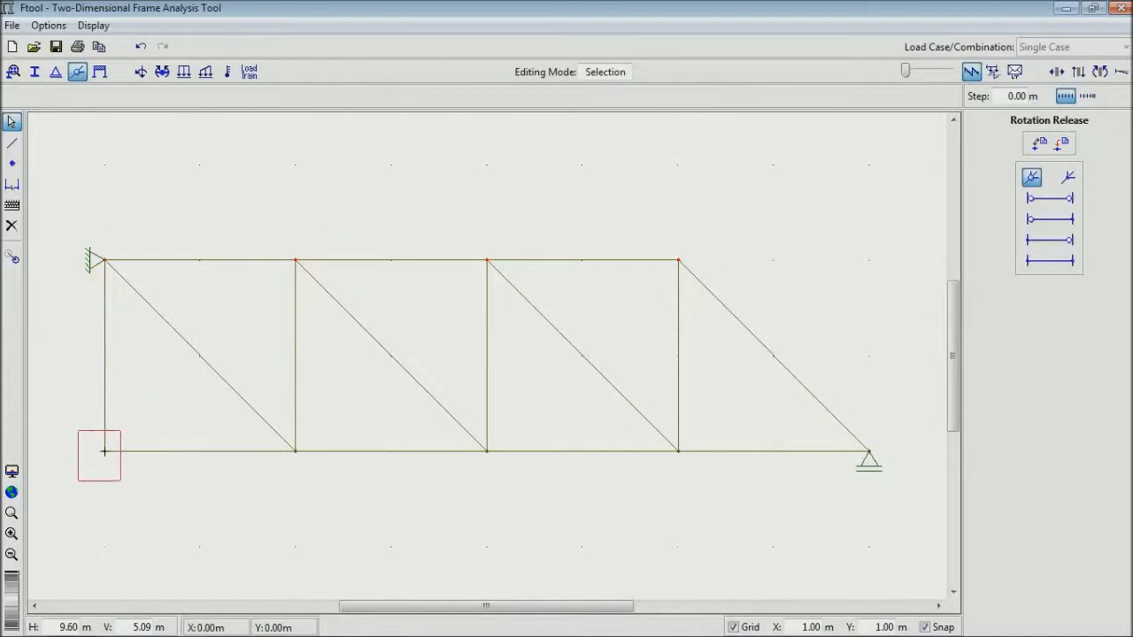
pyautogui.click(295, 453)
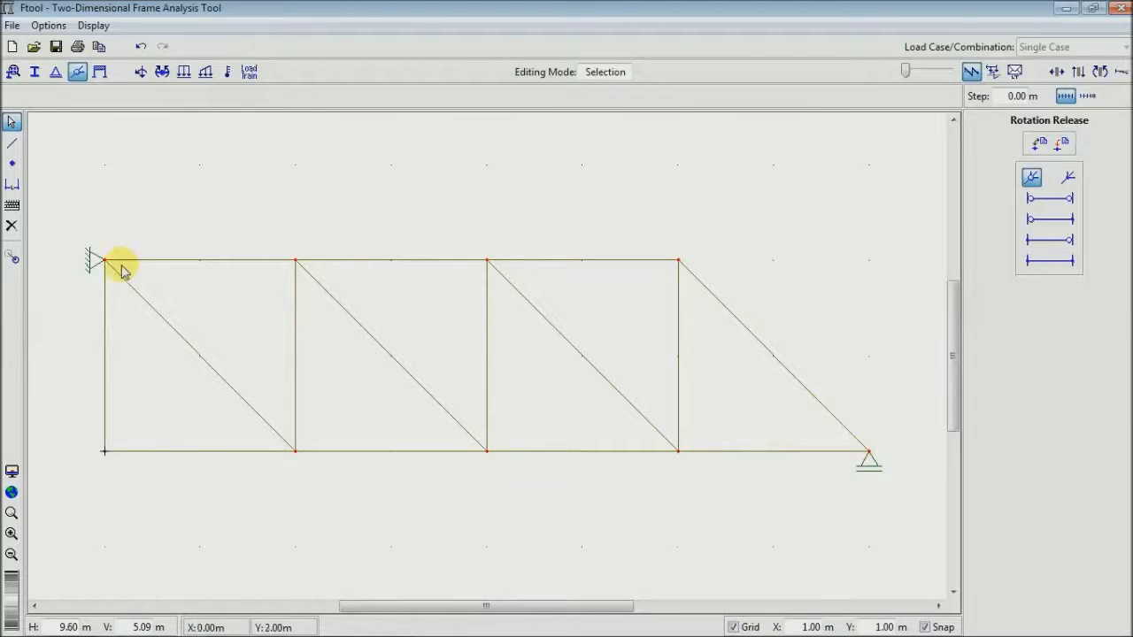
pyautogui.click(1062, 144)
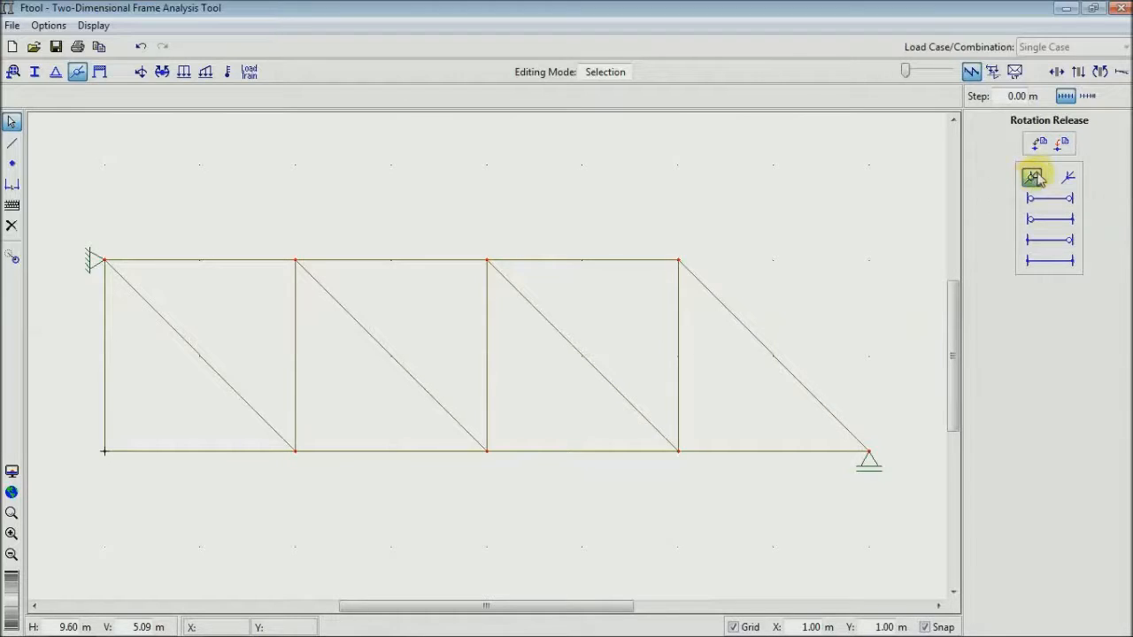
pyautogui.click(1063, 145)
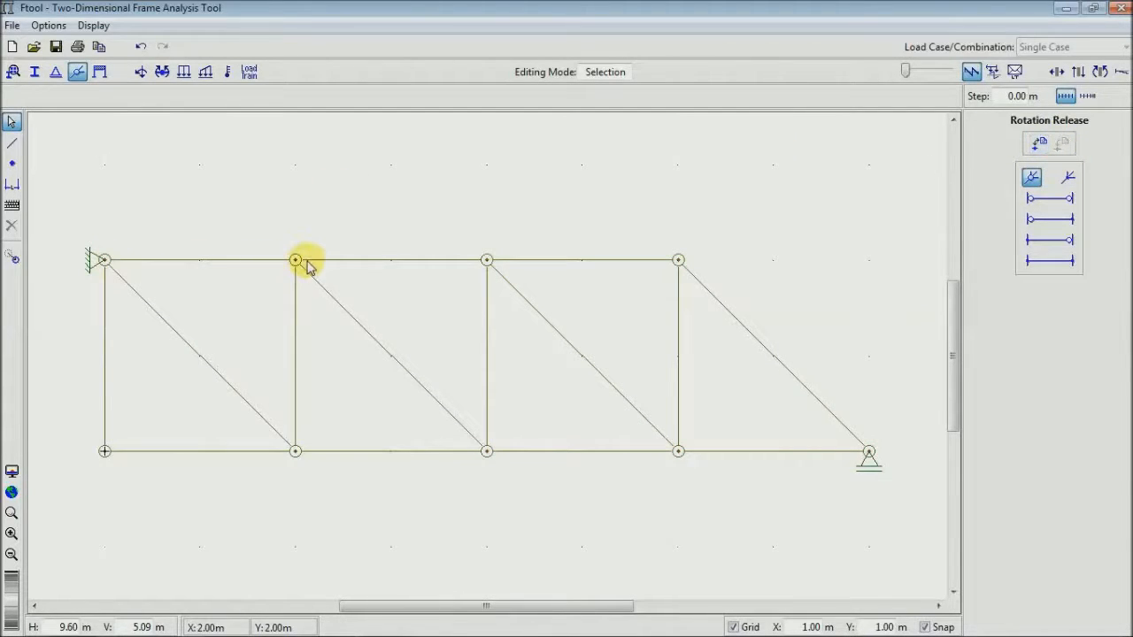
pyautogui.scroll(3, 399, 293)
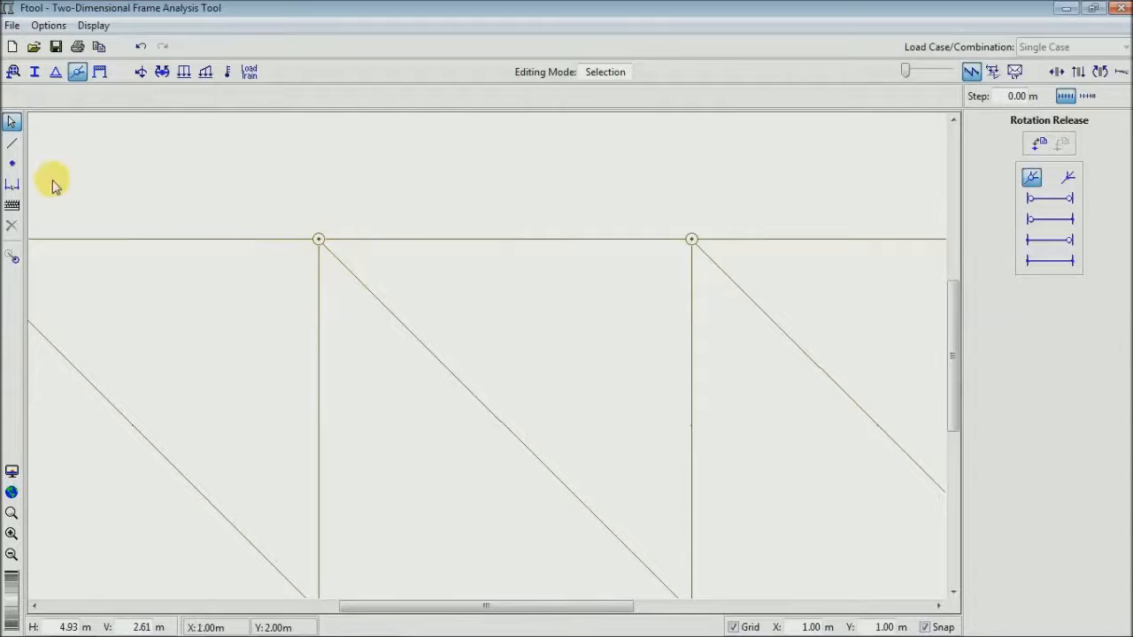
pyautogui.click(11, 493)
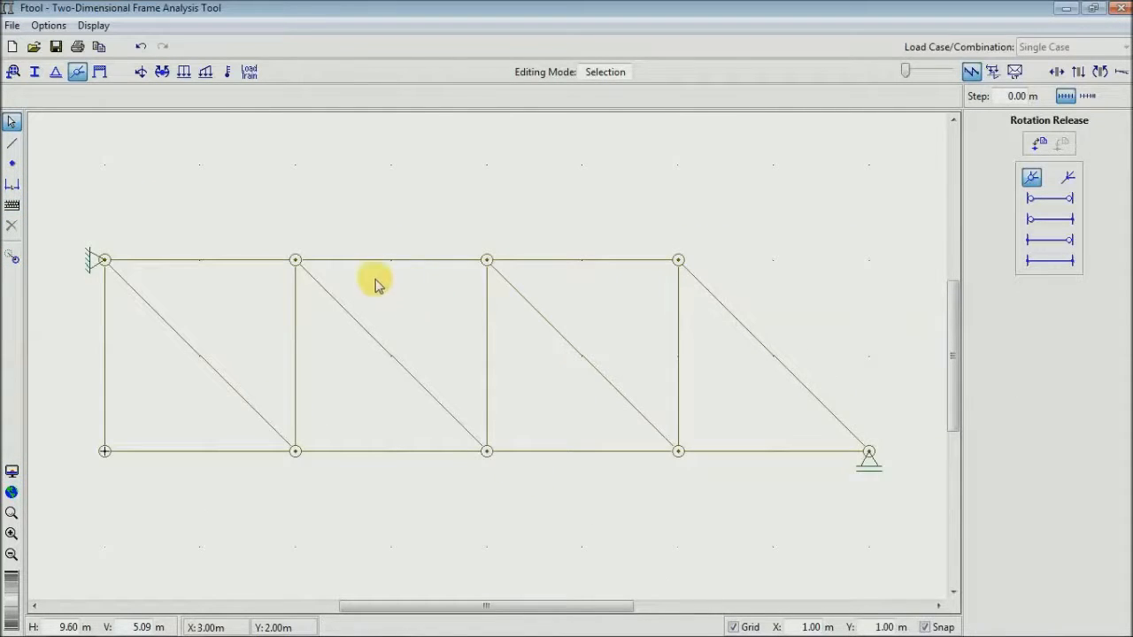
# - Create a nodal load named carga with Fy of -10 kN and apply it to the top-chord node at (4, 2) m
pyautogui.click(140, 72)
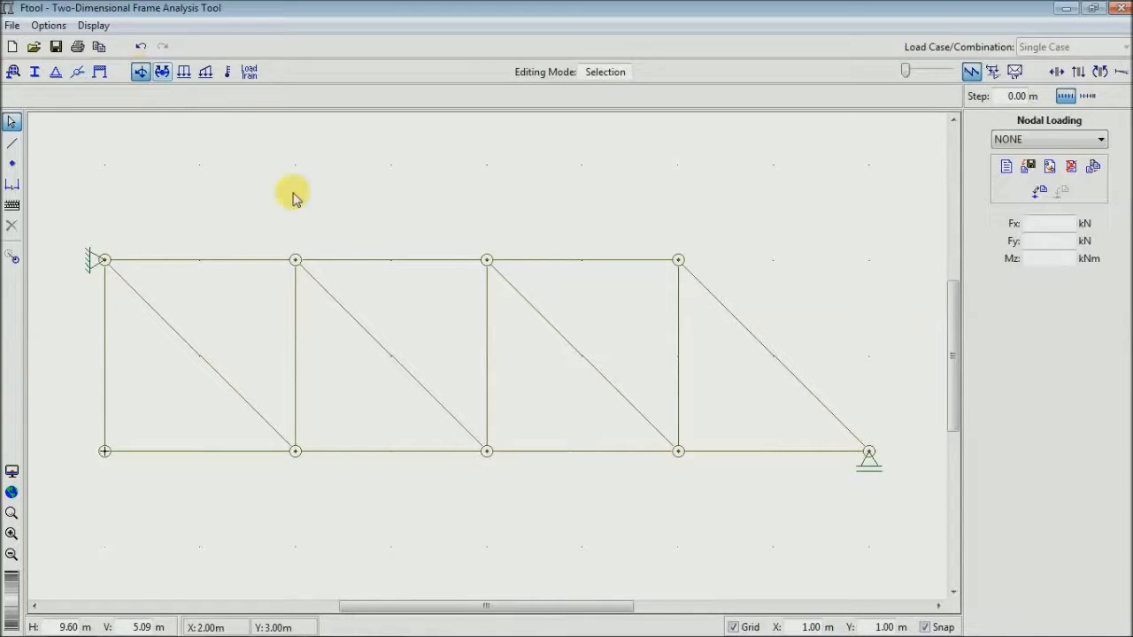
pyautogui.click(488, 262)
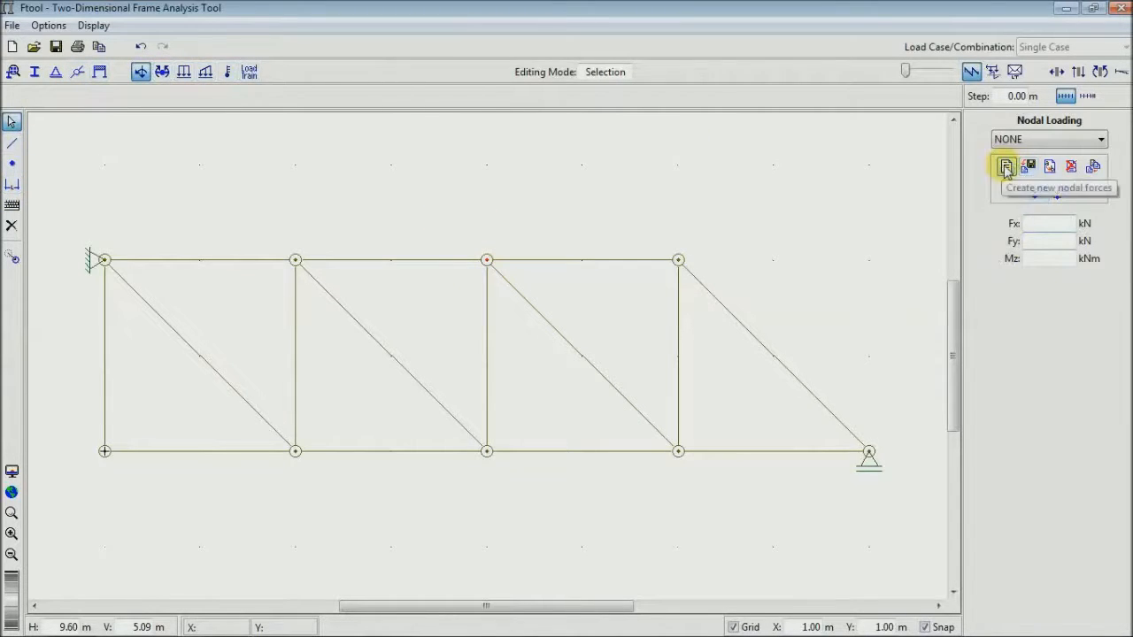
pyautogui.click(1007, 167)
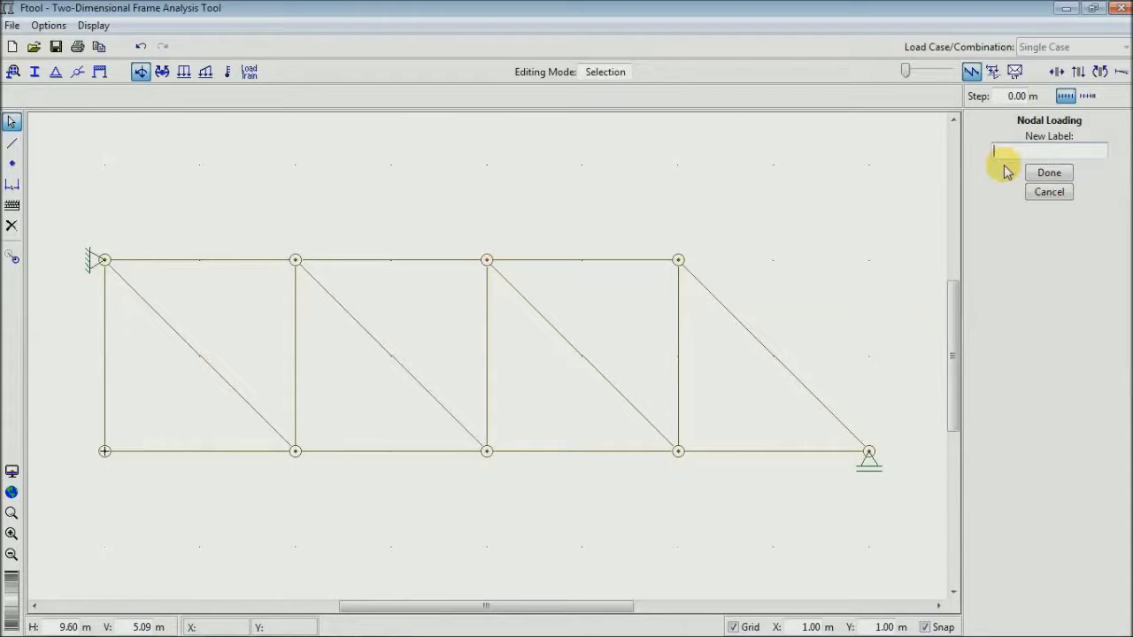
pyautogui.write('carga')
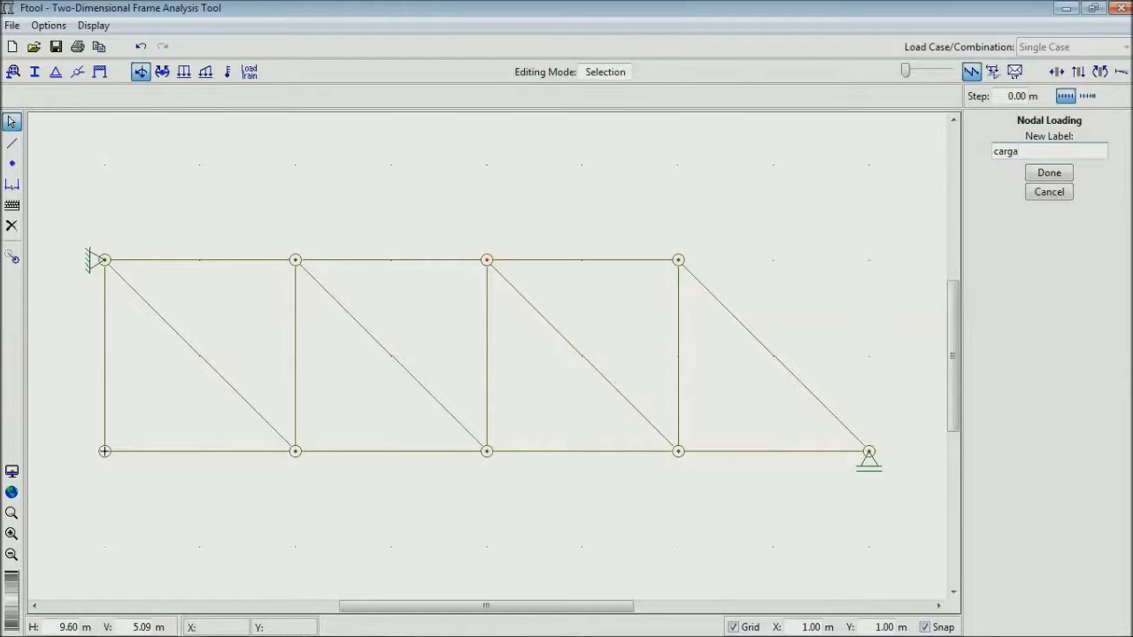
pyautogui.click(1045, 174)
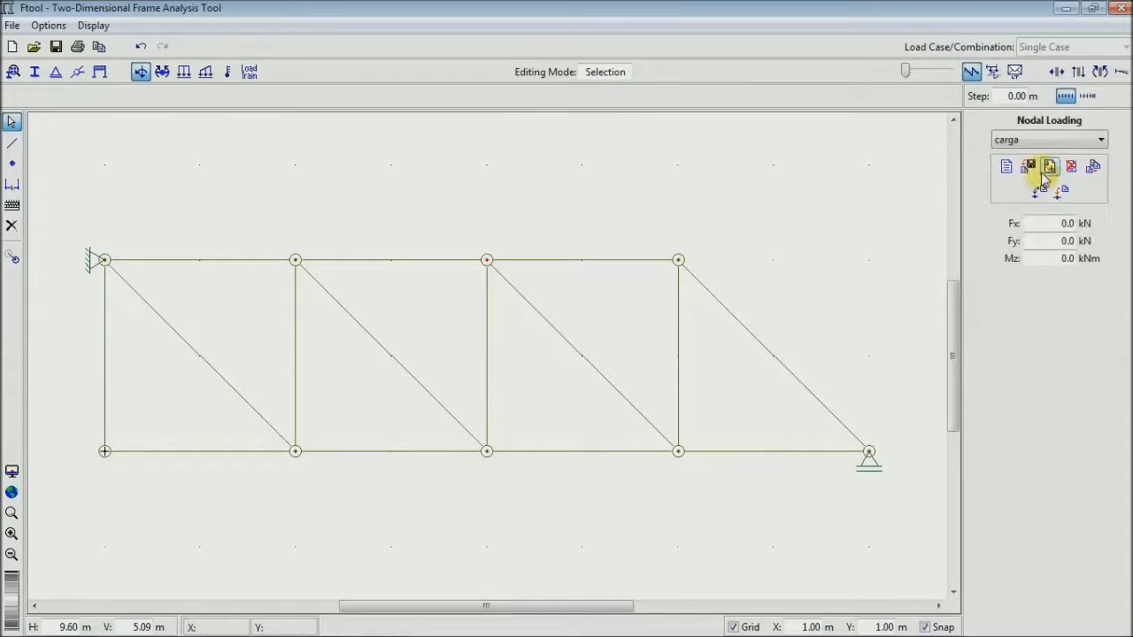
pyautogui.click(1048, 242)
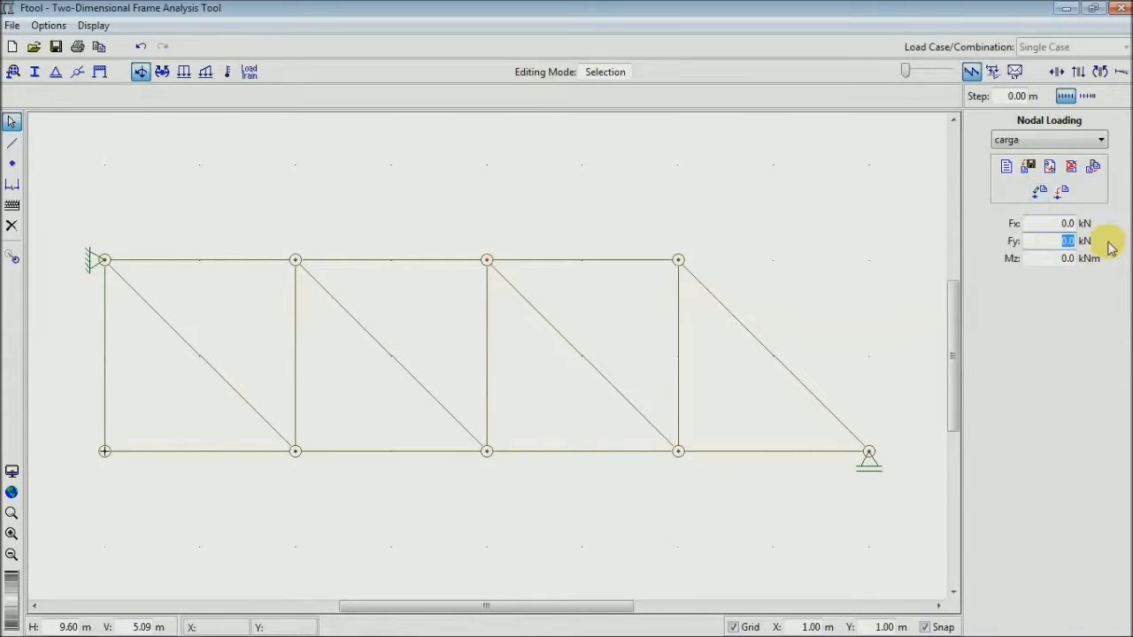
pyautogui.write('-')
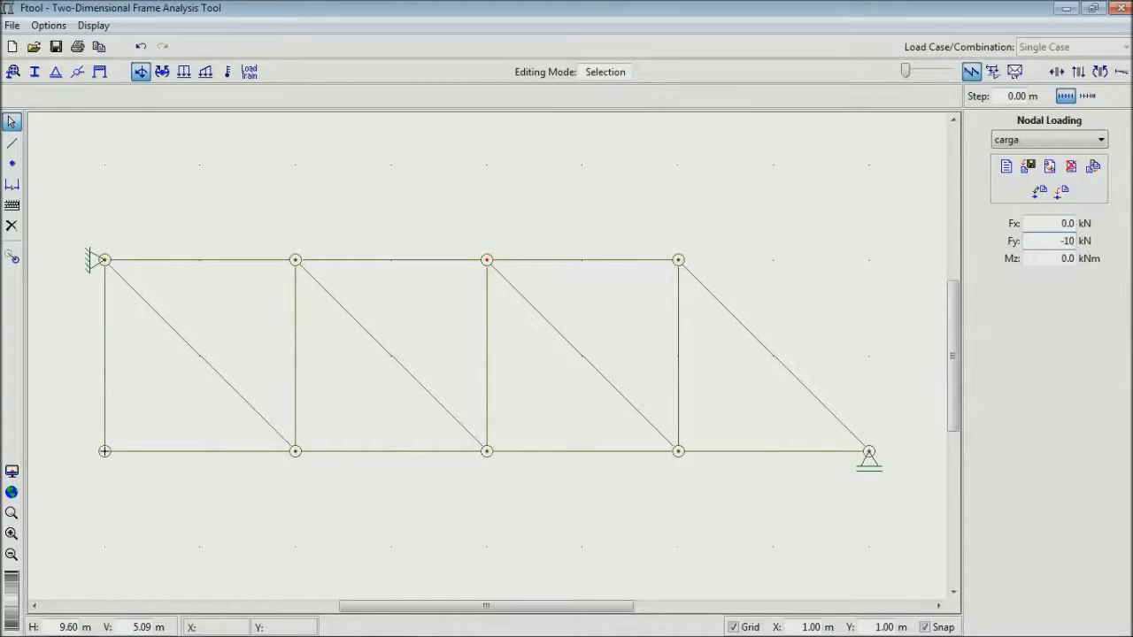
pyautogui.write('10')
pyautogui.click(1062, 191)
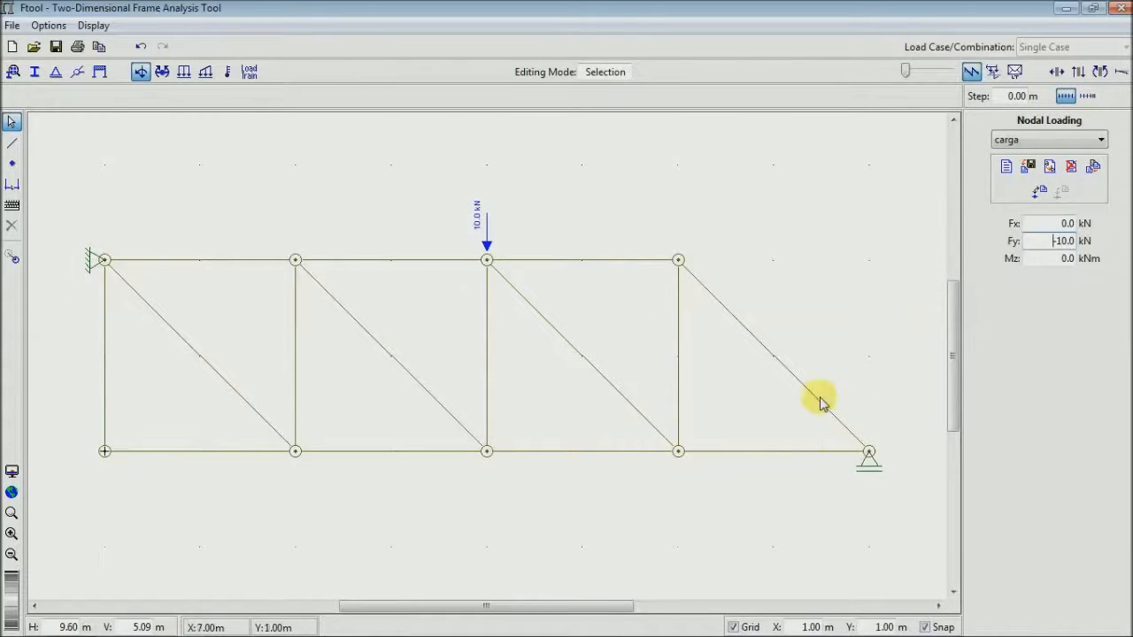
# - Create a nodal load named hor with Fx of 5 kN and apply it to the top-chord node at (6, 2) m
pyautogui.click(679, 261)
pyautogui.click(13, 257)
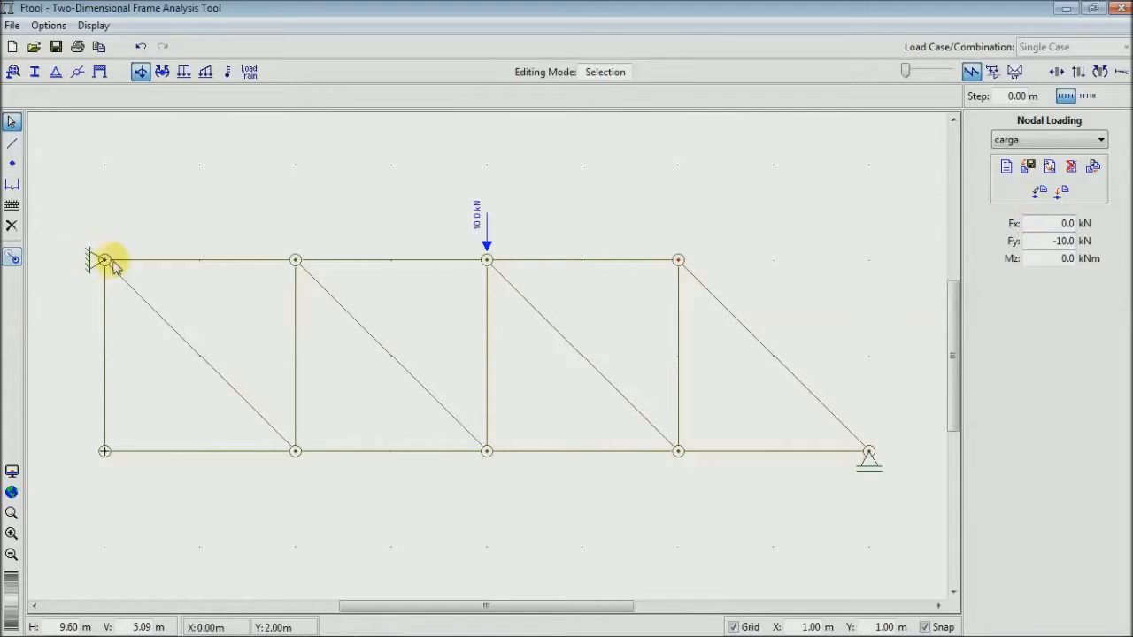
pyautogui.click(1007, 166)
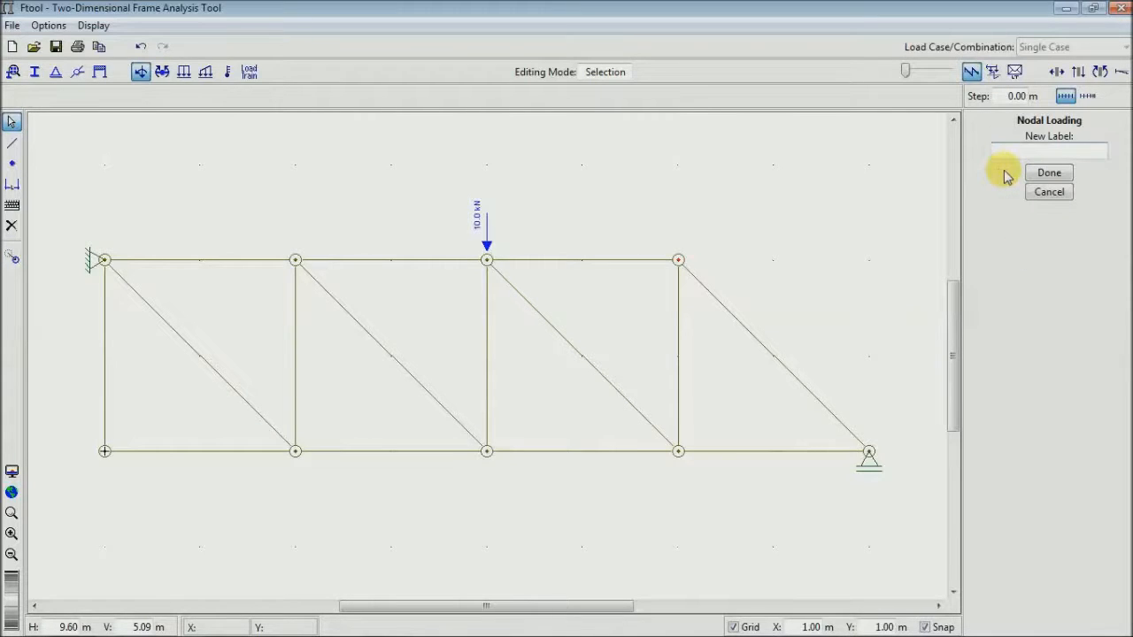
pyautogui.write('hor')
pyautogui.click(1049, 174)
pyautogui.click(1041, 223)
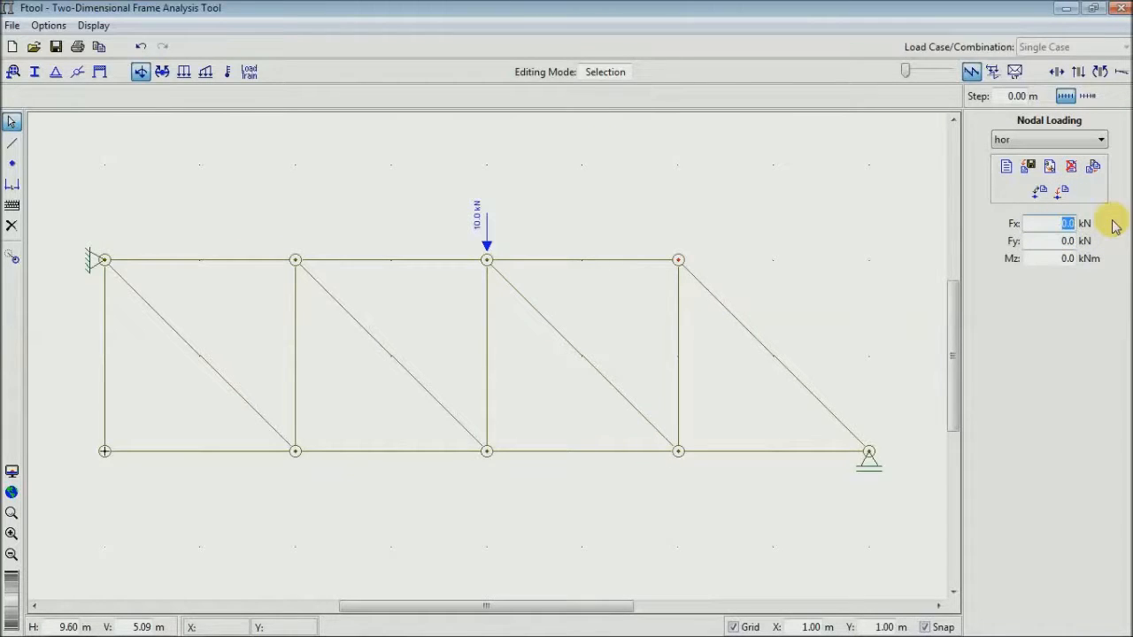
pyautogui.write('5')
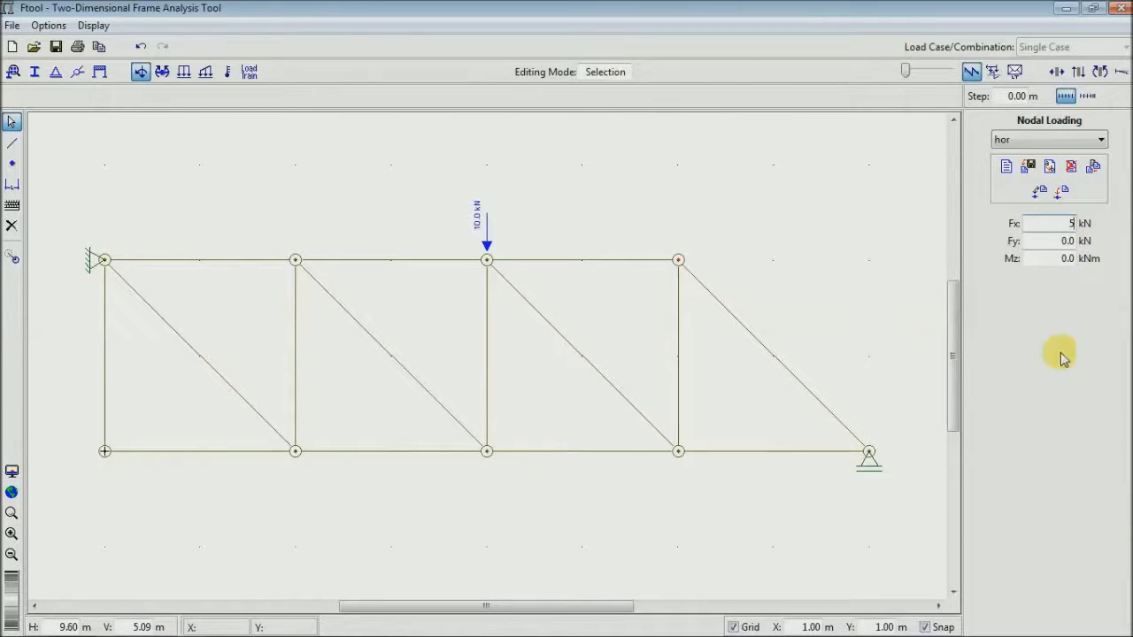
pyautogui.click(1063, 193)
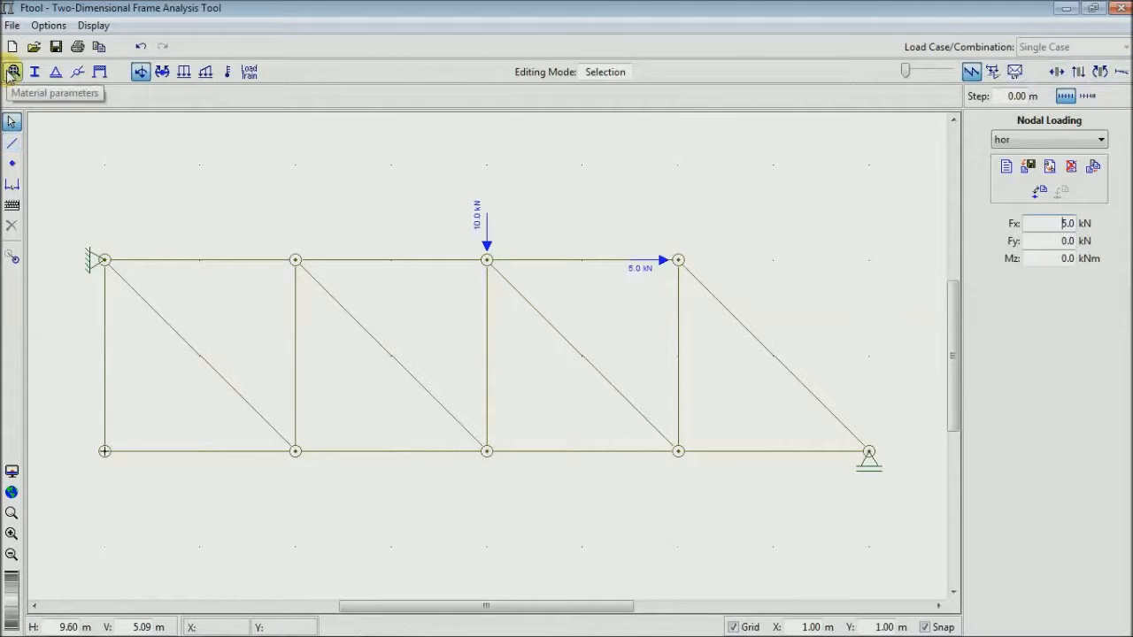
# - Create a Generic Isotropic material named treliça and apply it to all truss members
pyautogui.click(13, 72)
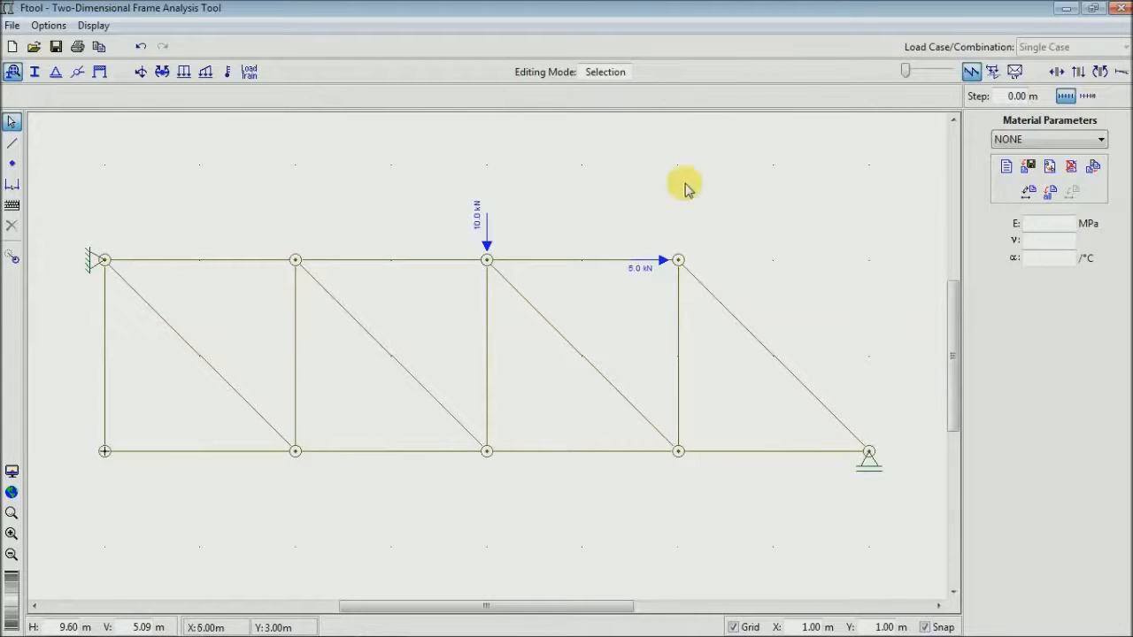
pyautogui.click(1007, 167)
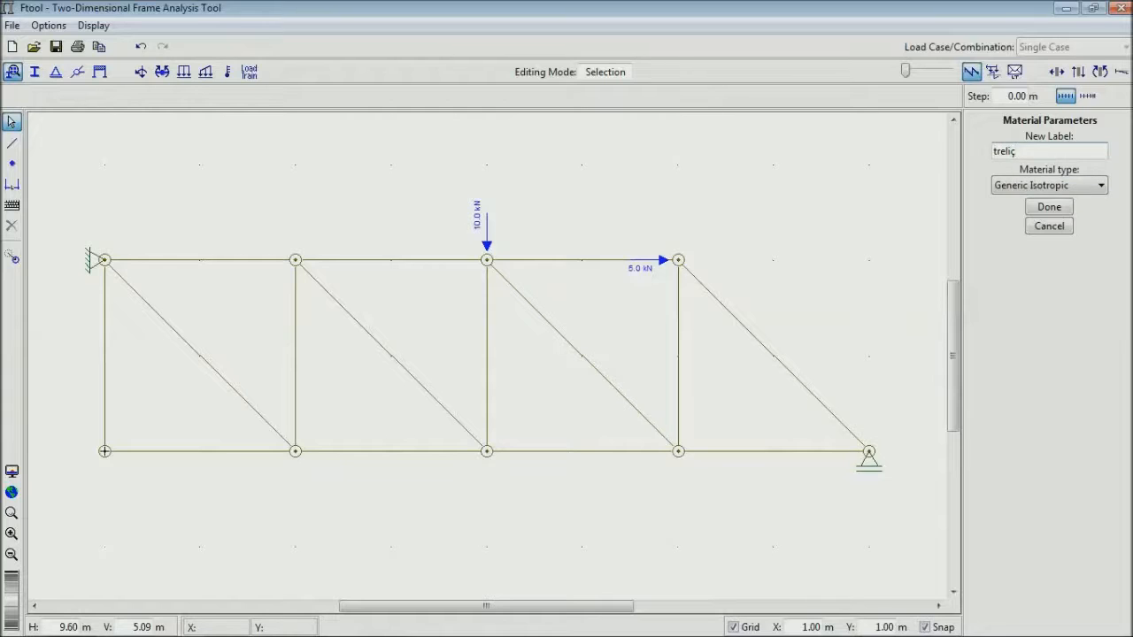
pyautogui.click(1047, 187)
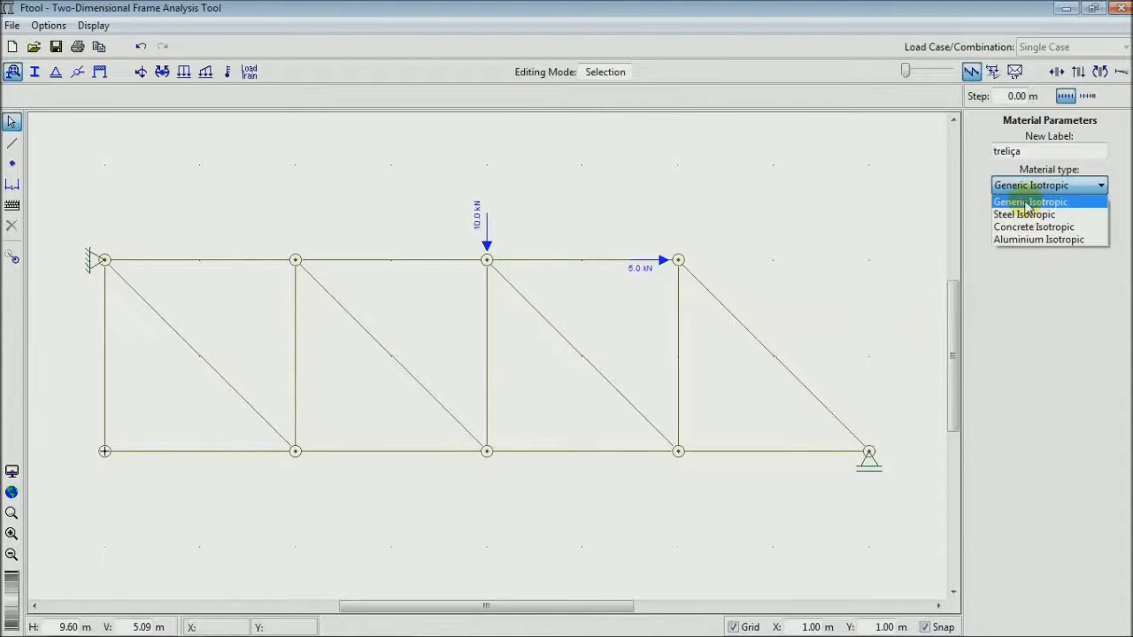
pyautogui.click(1027, 202)
pyautogui.click(1029, 186)
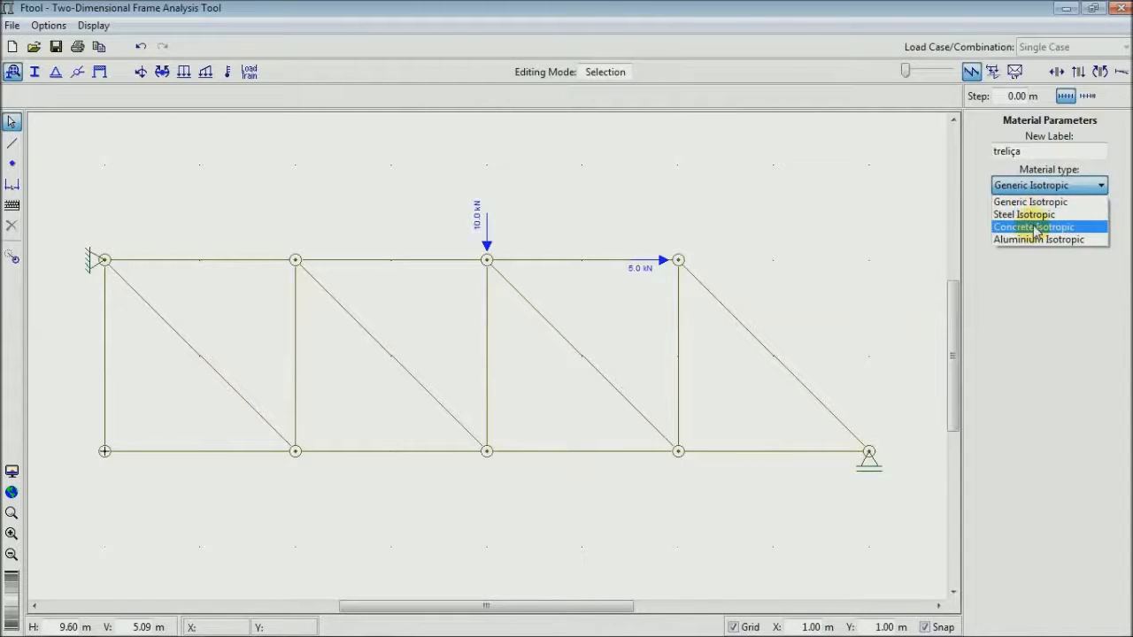
pyautogui.click(1033, 189)
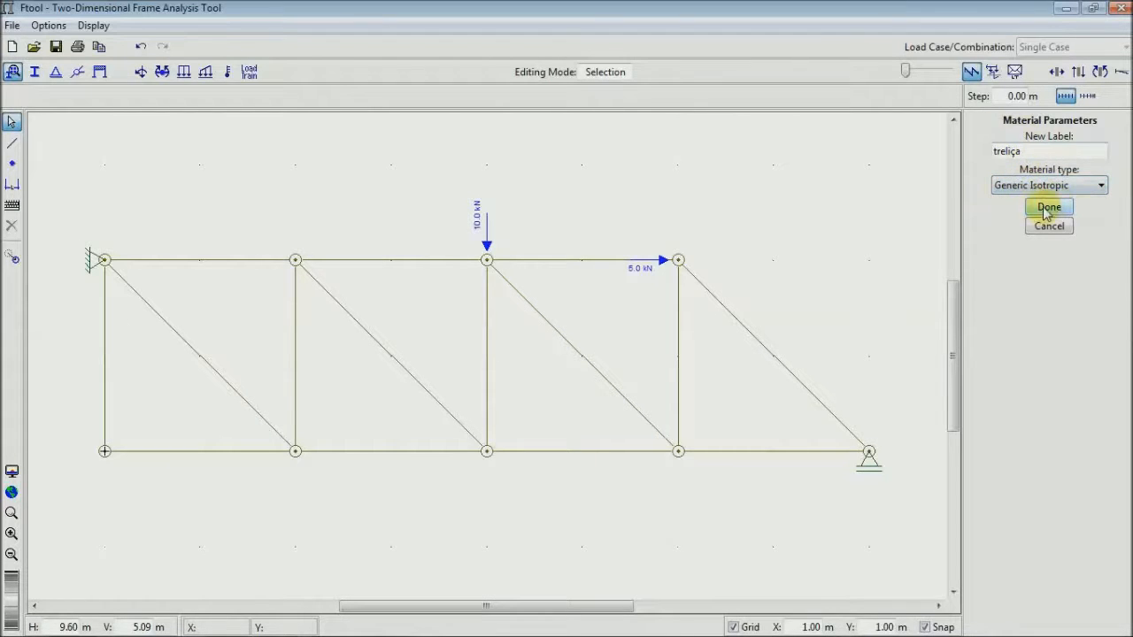
pyautogui.click(1048, 209)
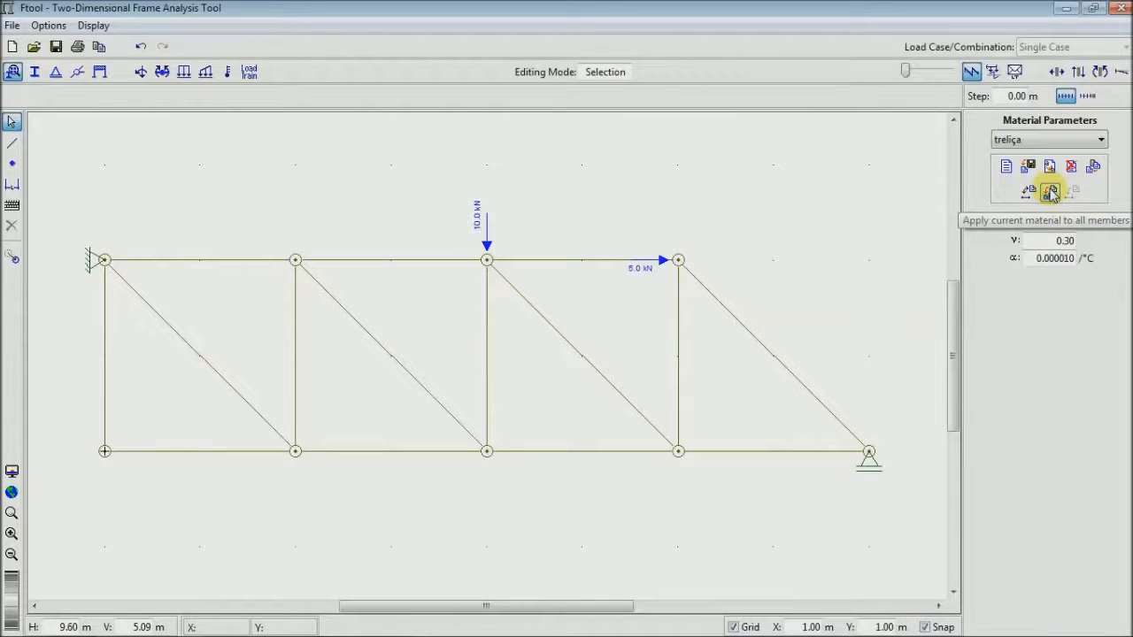
pyautogui.click(1051, 194)
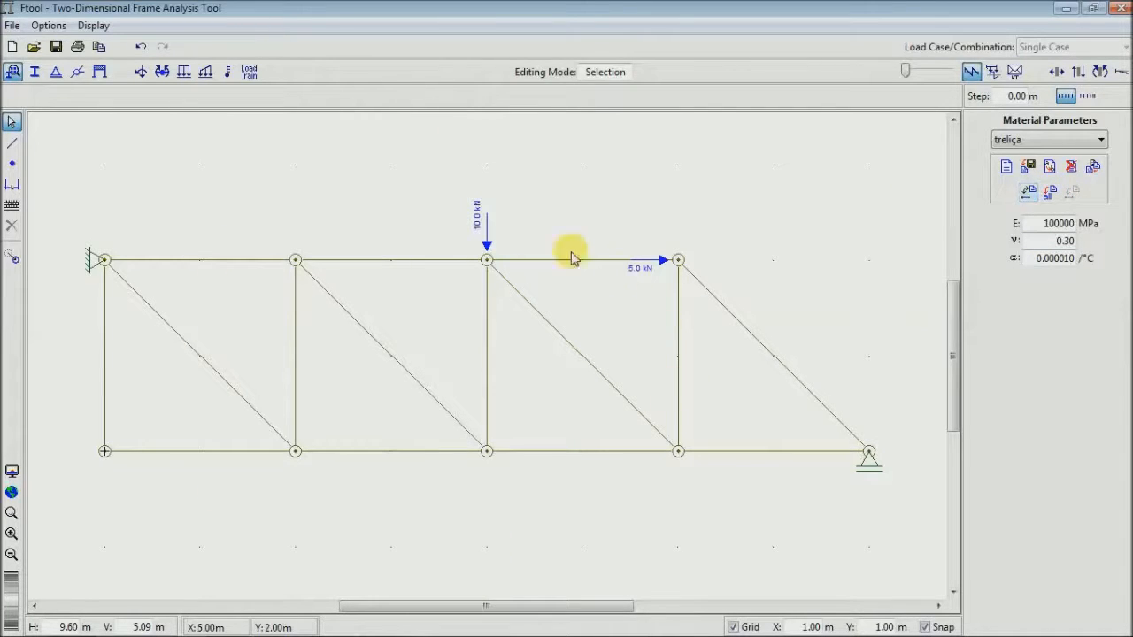
# - Create a Rectangle section named secao with d 3434 mm and b 6575 mm, and apply it to all members
pyautogui.click(35, 75)
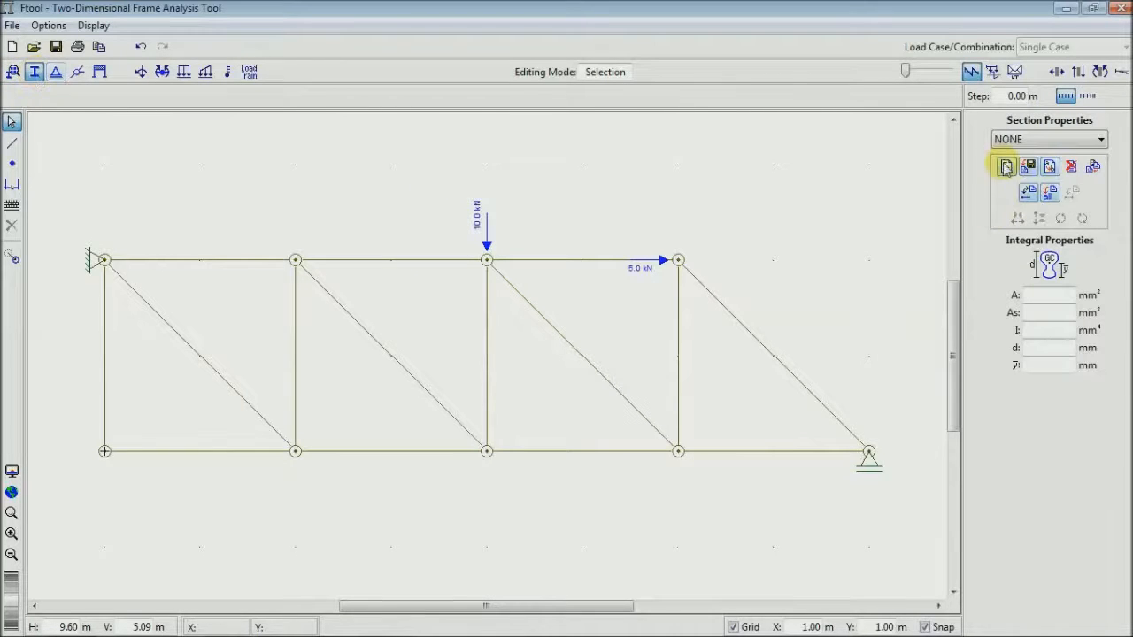
pyautogui.click(1006, 168)
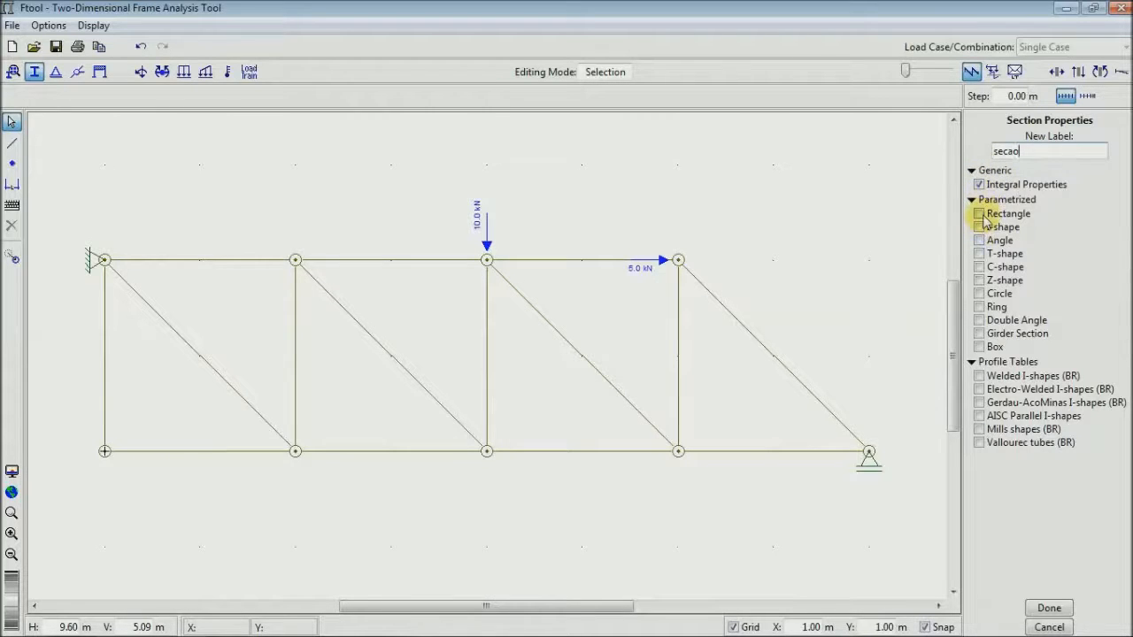
pyautogui.click(1050, 609)
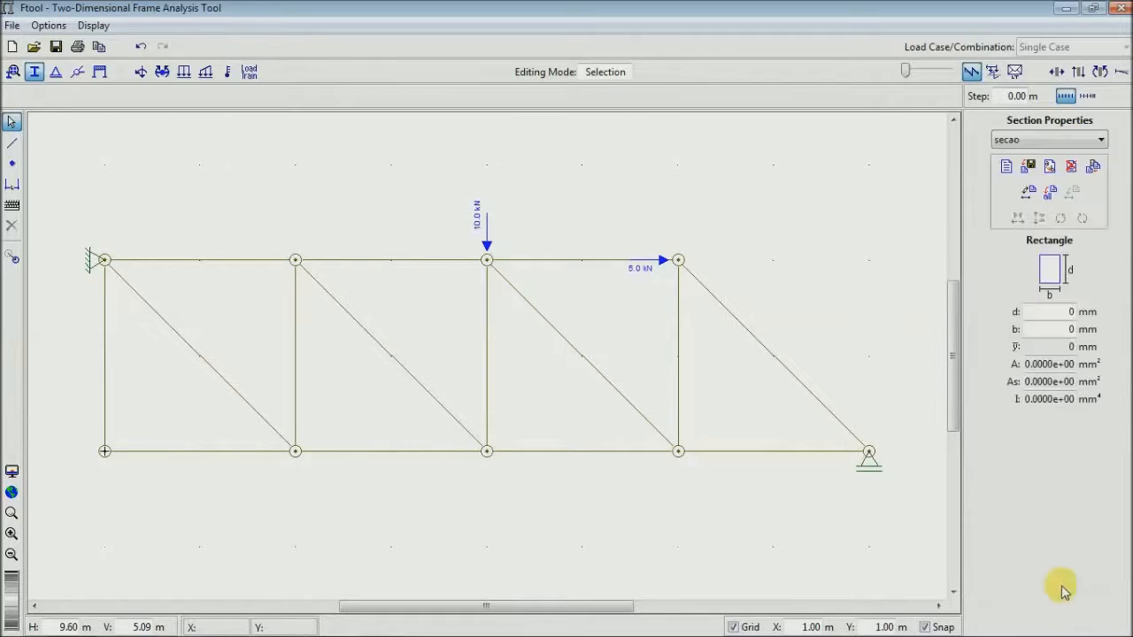
pyautogui.doubleClick(1078, 313)
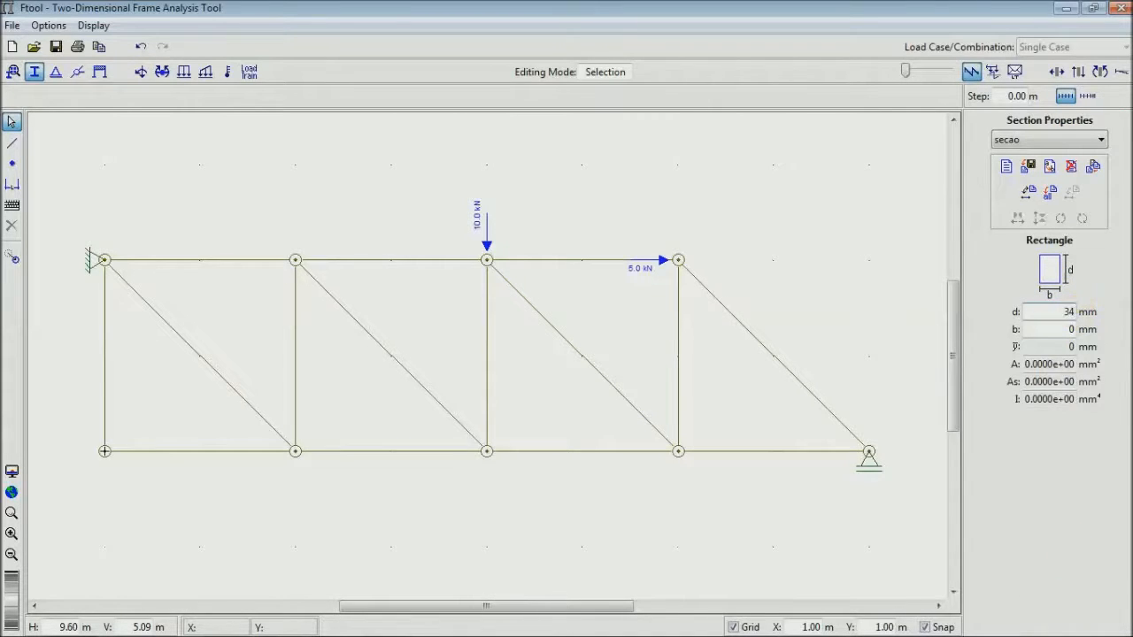
pyautogui.doubleClick(1071, 329)
pyautogui.click(1051, 193)
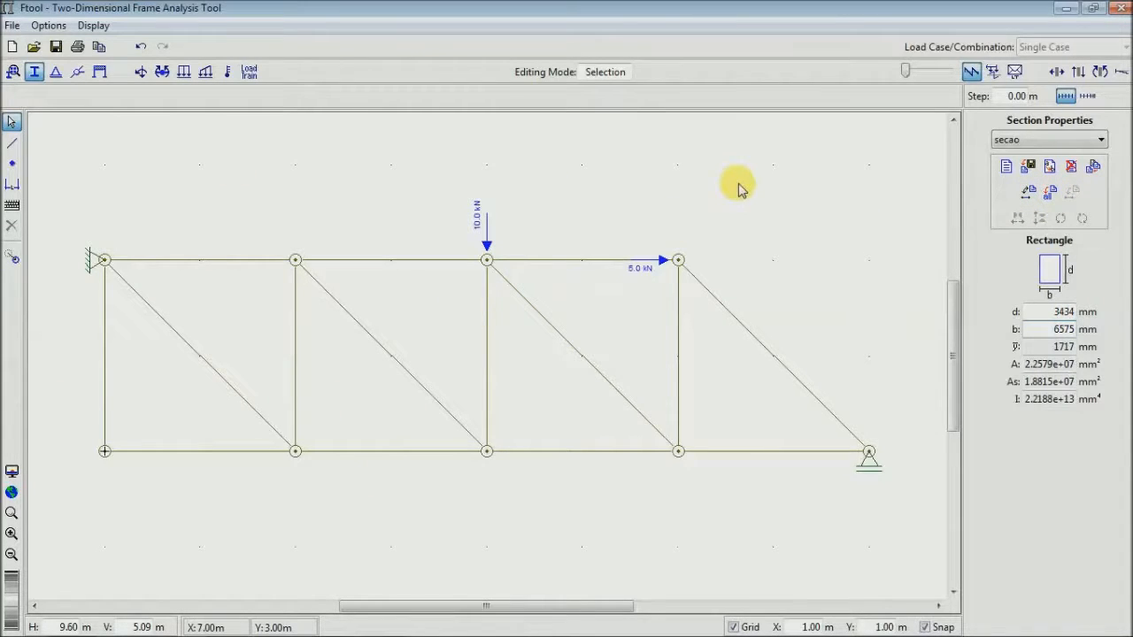
# - Request the axial force diagram of the truss, saving the model as treliça in the DWG folder
pyautogui.click(1062, 76)
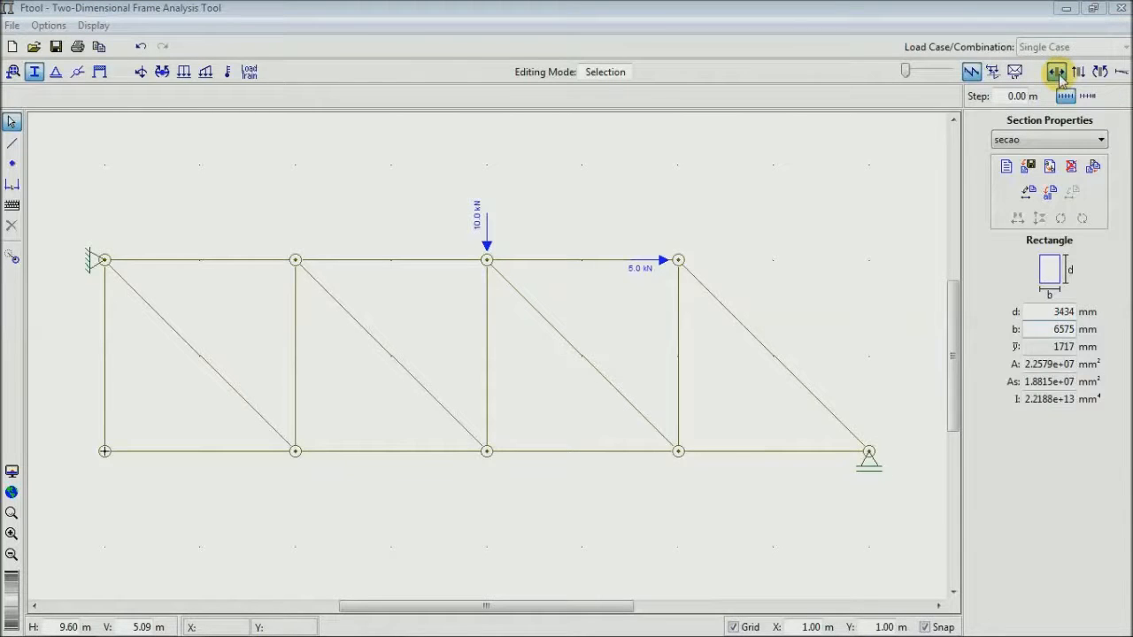
pyautogui.hotkey('ctrl', 's')
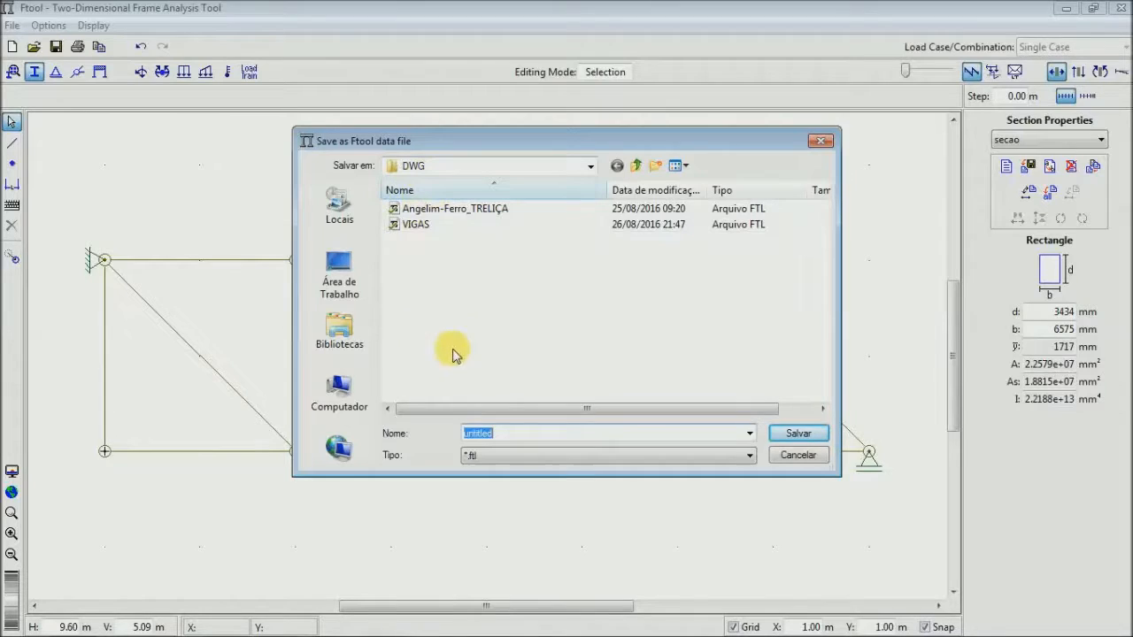
pyautogui.write('treliça')
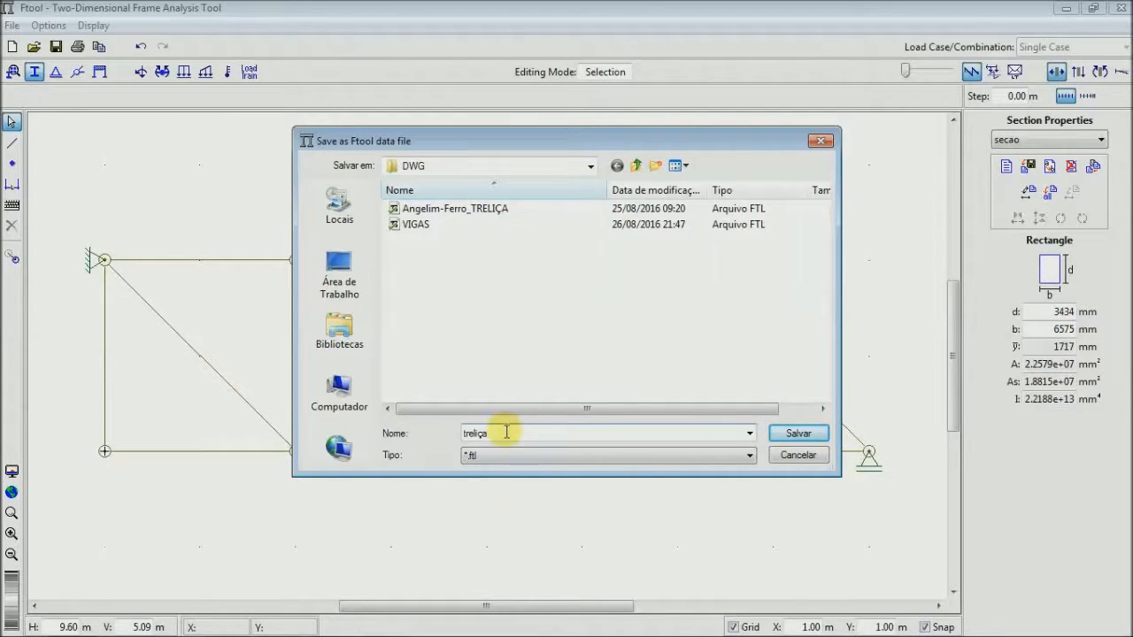
pyautogui.click(798, 434)
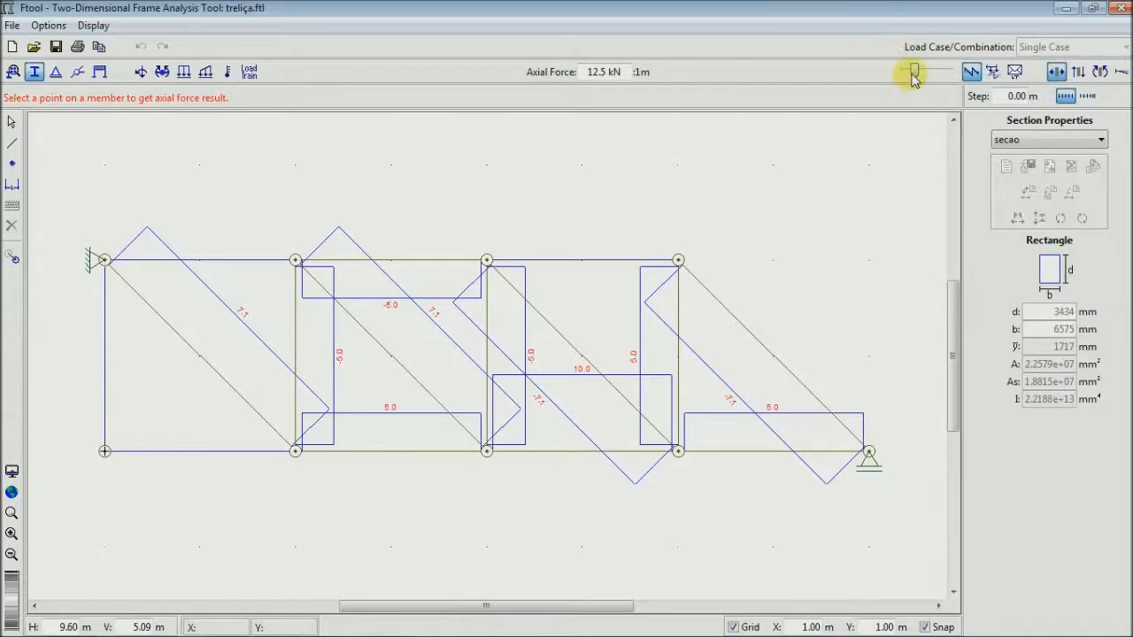
# - Reduce the axial force diagram scale to its minimum and set the text display size to Medium
pyautogui.moveTo(915, 76)
pyautogui.mouseDown()
pyautogui.moveTo(929, 75)
pyautogui.moveTo(903, 79)
pyautogui.moveTo(941, 78)
pyautogui.moveTo(898, 77)
pyautogui.mouseUp()
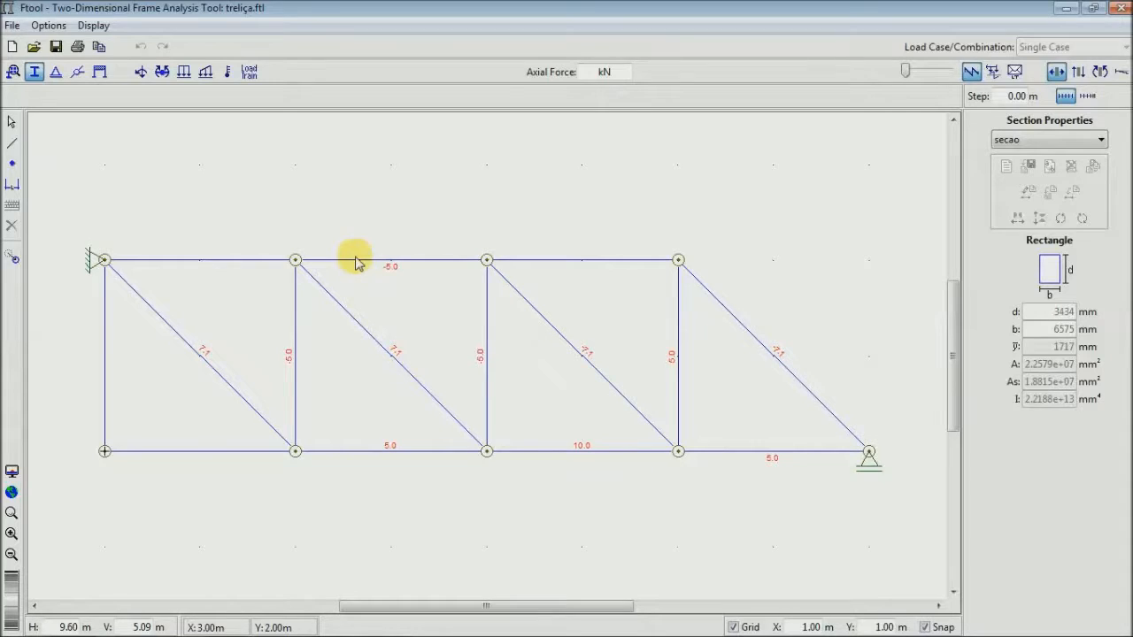
pyautogui.moveTo(238, 286)
pyautogui.mouseDown()
pyautogui.moveTo(324, 268)
pyautogui.moveTo(293, 223)
pyautogui.moveTo(233, 245)
pyautogui.moveTo(240, 264)
pyautogui.mouseUp()
pyautogui.click(92, 25)
pyautogui.click(93, 25)
pyautogui.click(60, 26)
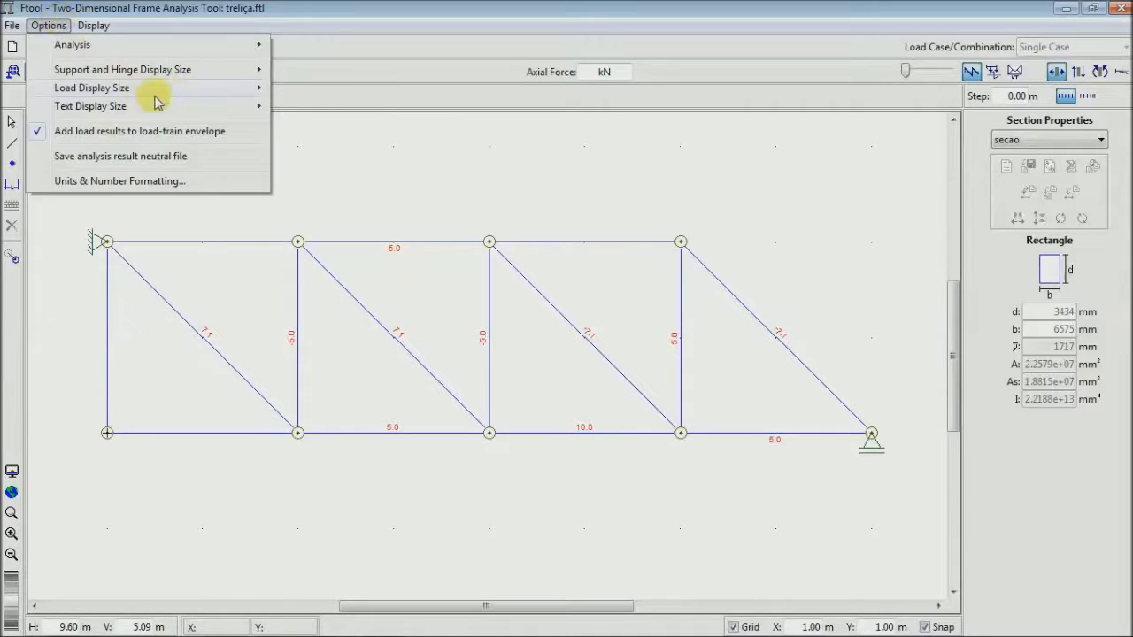
pyautogui.moveTo(171, 106)
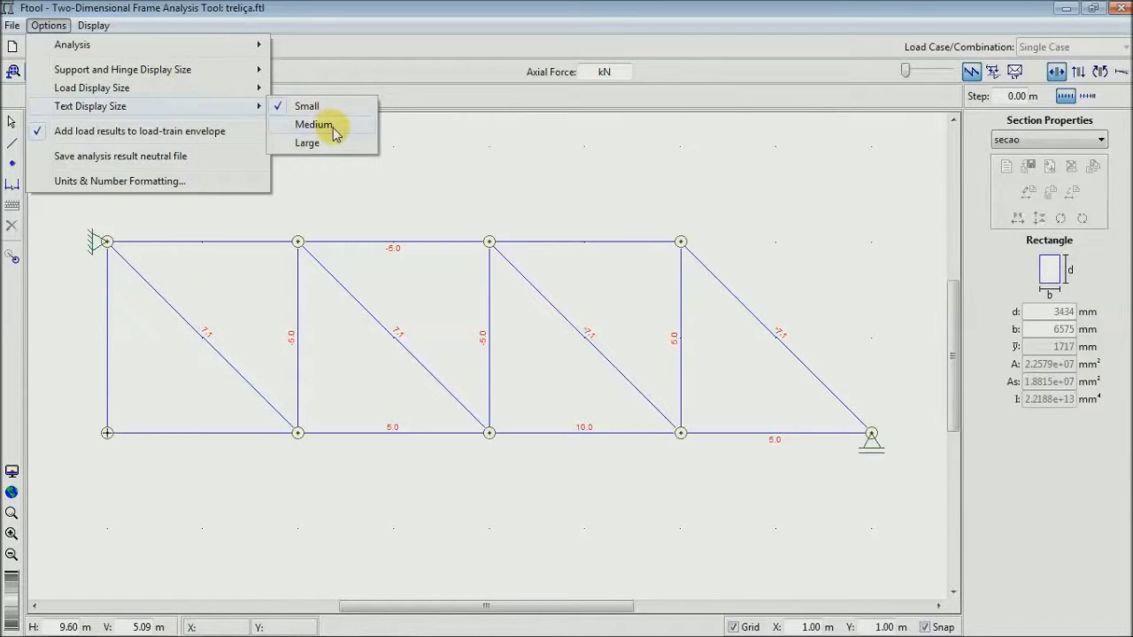
pyautogui.click(321, 124)
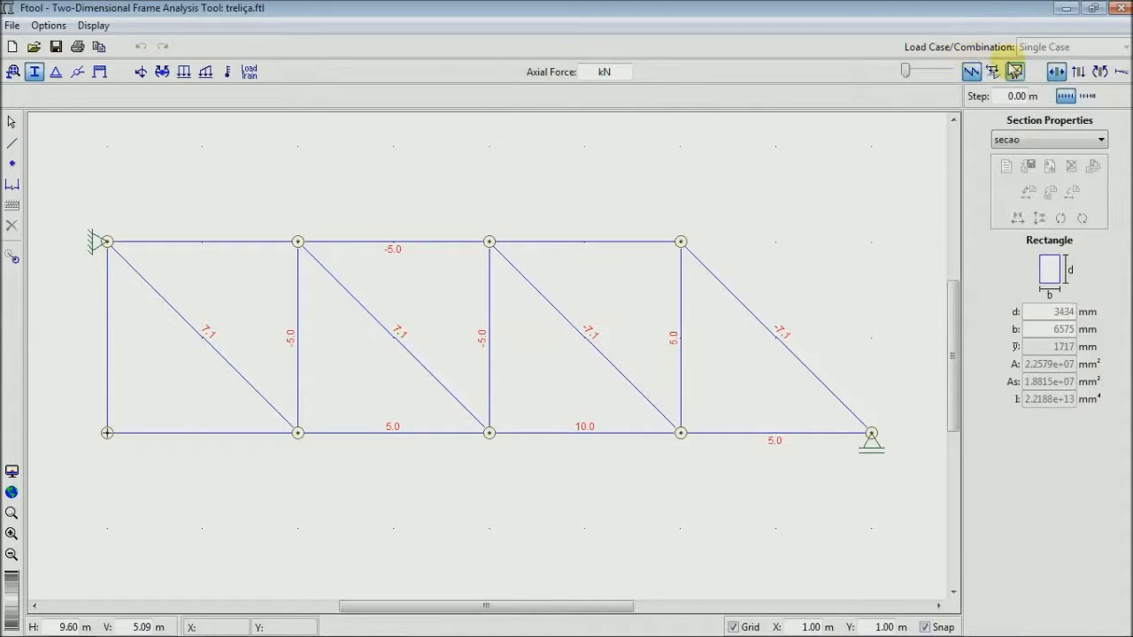
# - View the truss's shear force and bending moment diagrams, then return to the axial force diagram at minimum scale
pyautogui.click(1078, 72)
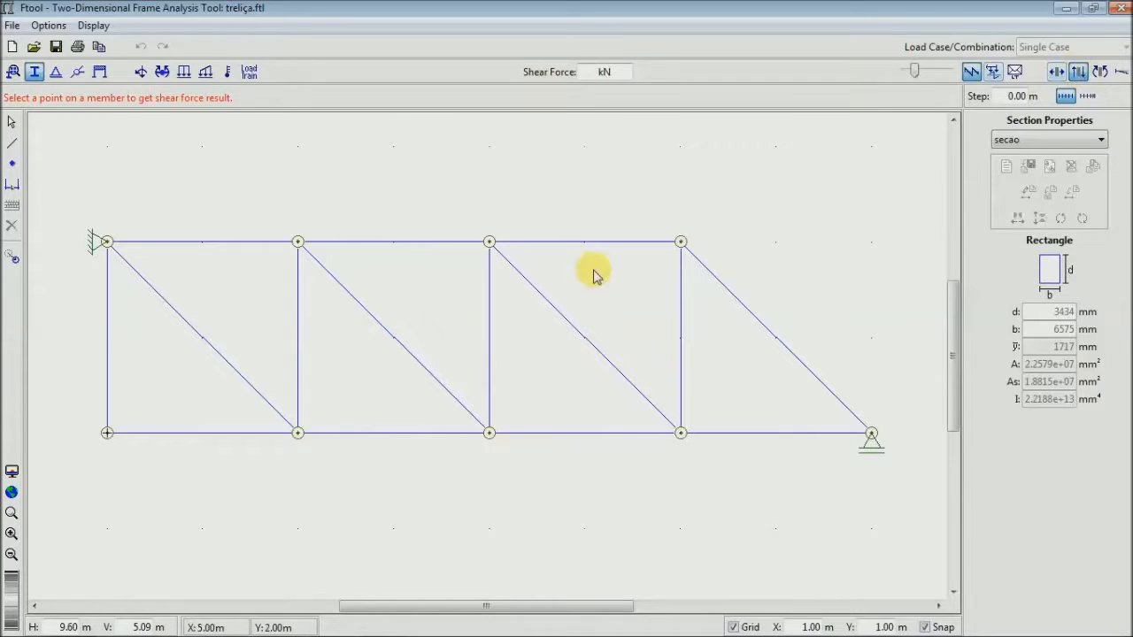
pyautogui.click(1099, 72)
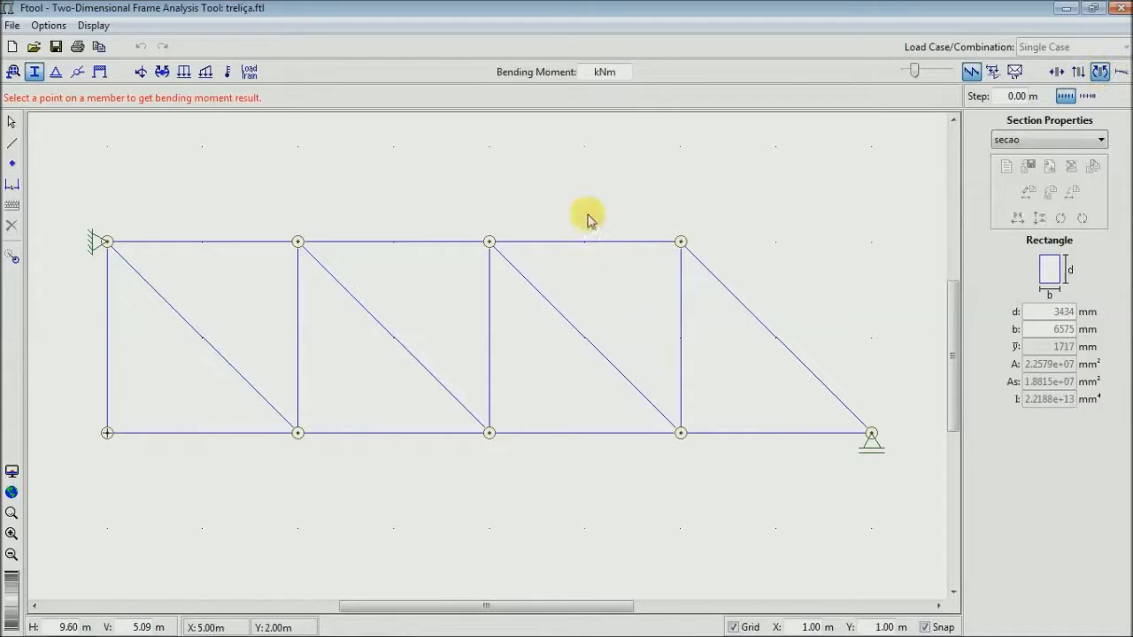
pyautogui.click(1057, 73)
pyautogui.moveTo(916, 75); pyautogui.dragTo(904, 73)
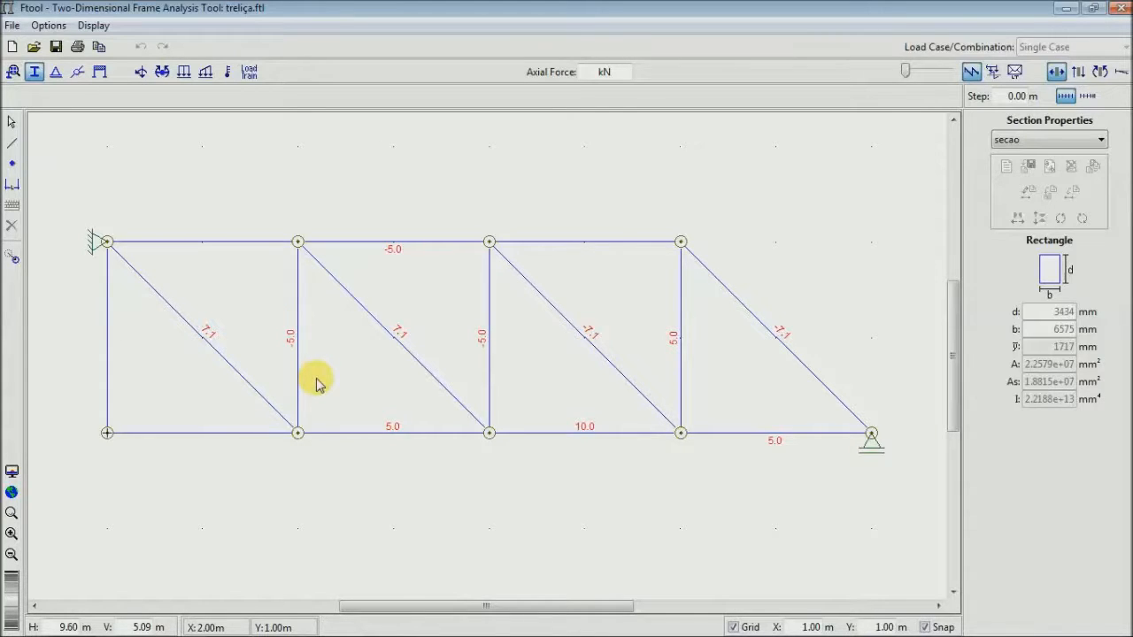
# - Select the whole truss and delete it to clear the drawing area
pyautogui.click(12, 122)
pyautogui.moveTo(929, 140); pyautogui.dragTo(47, 542)
pyautogui.press('Delete')
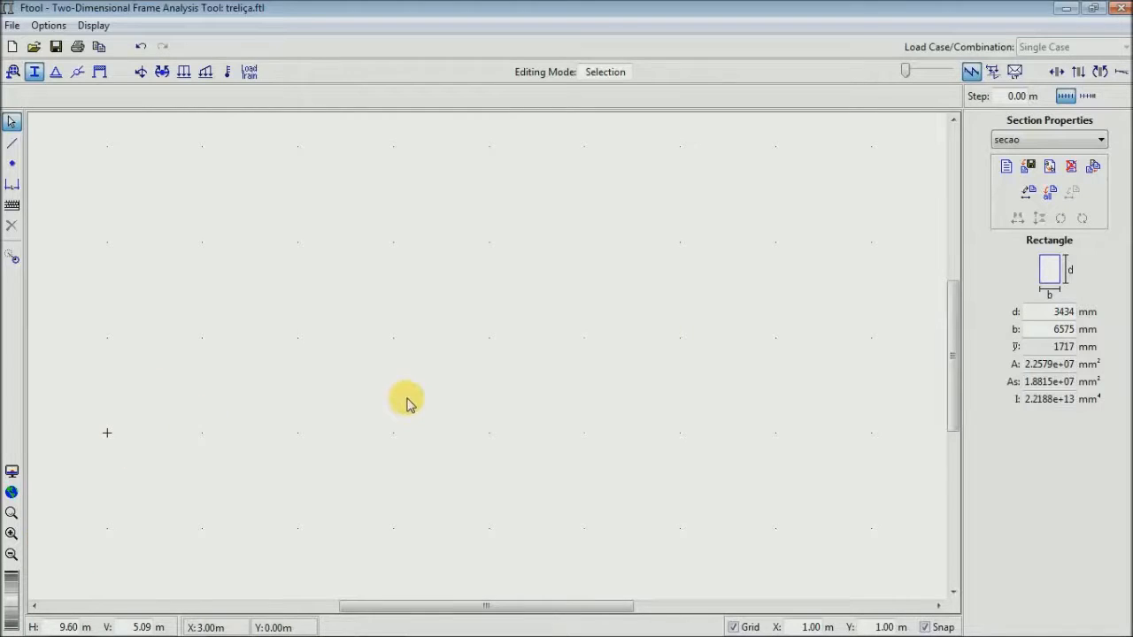
# - Switch to the slideshow and examine the Gerber beam diagram's supports, hinge and loads, then return to Ftool
pyautogui.moveTo(432, 347); pyautogui.dragTo(444, 287)
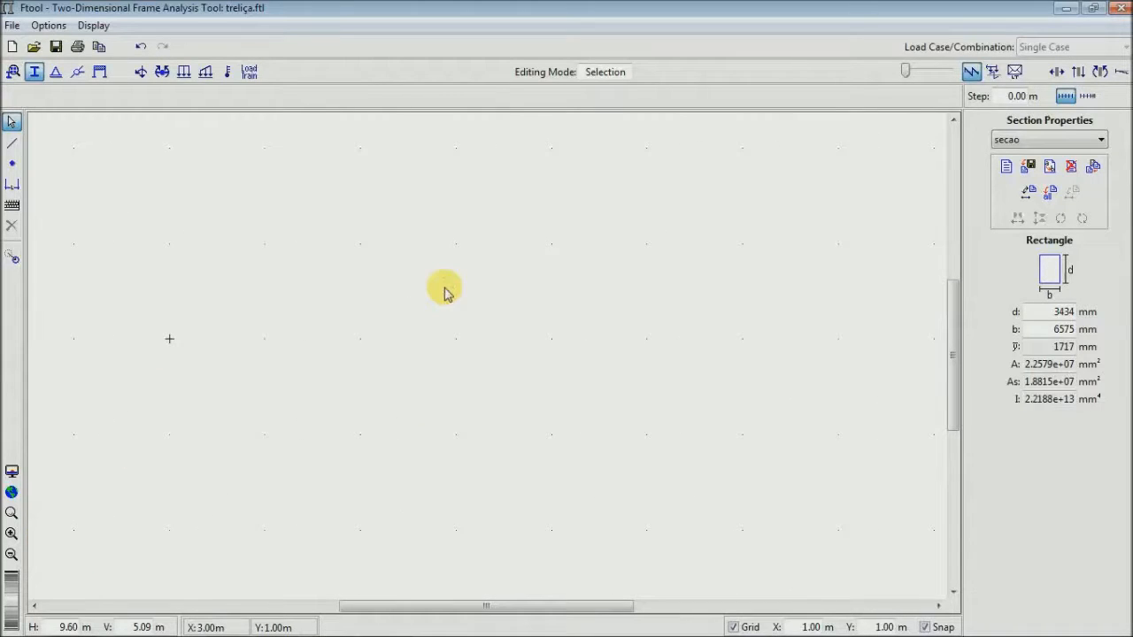
pyautogui.click(12, 144)
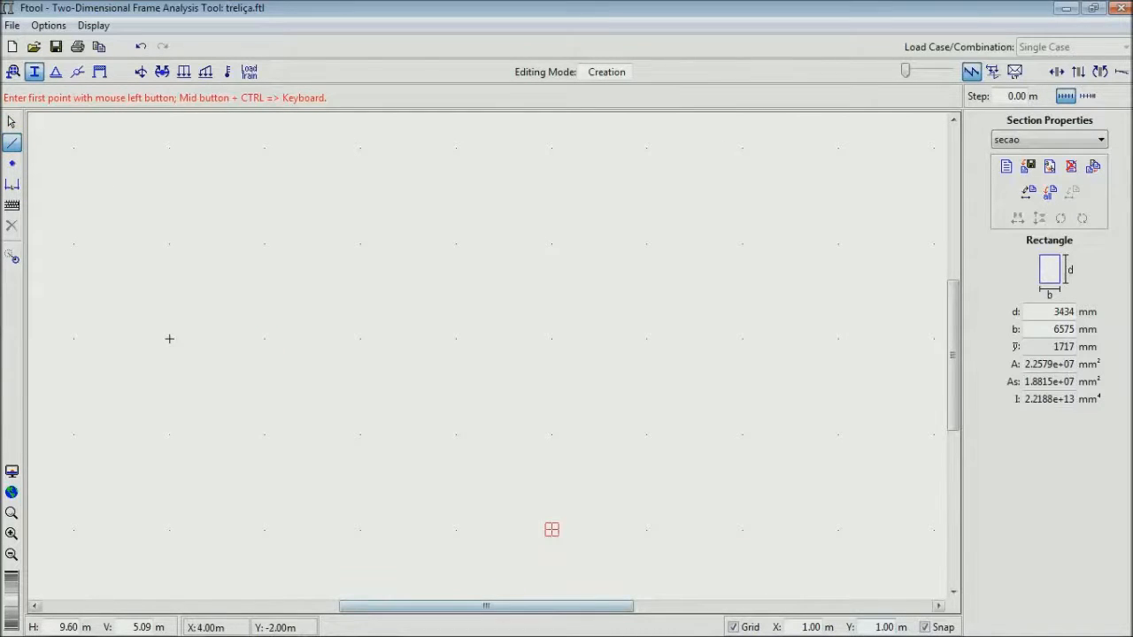
pyautogui.hotkey('alt', 'Tab')
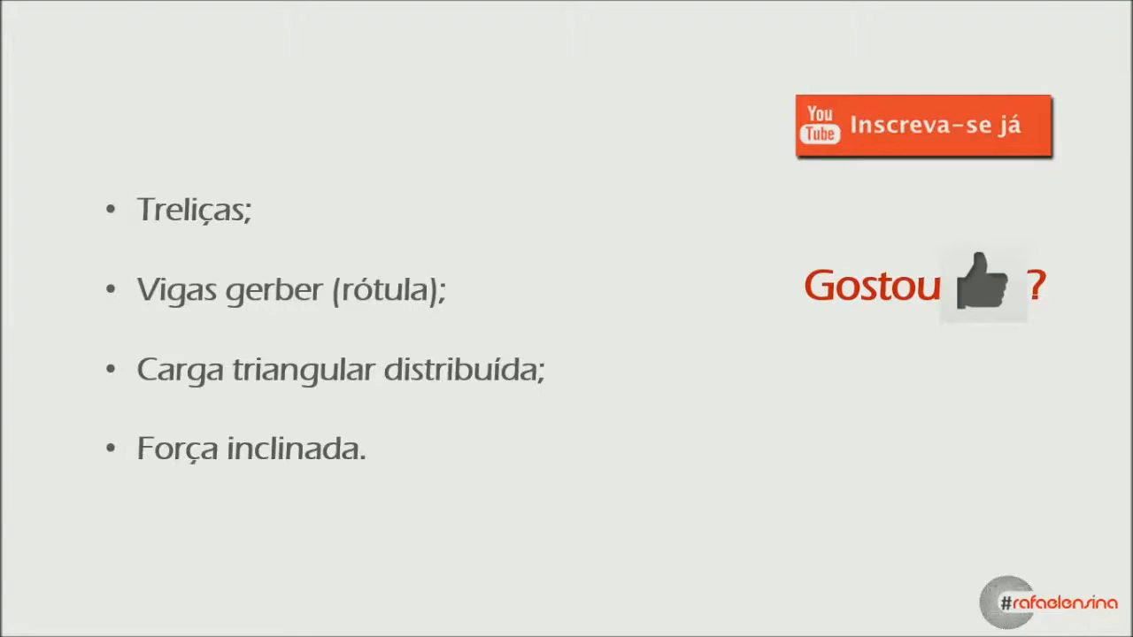
pyautogui.press('Right')
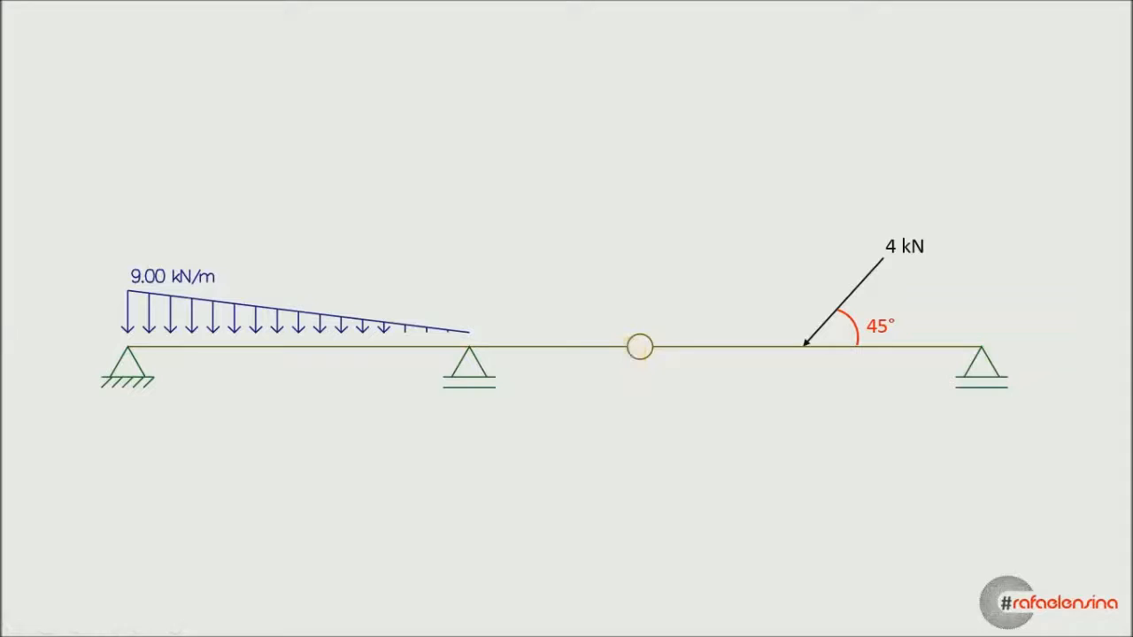
pyautogui.hotkey('alt', 'Tab')
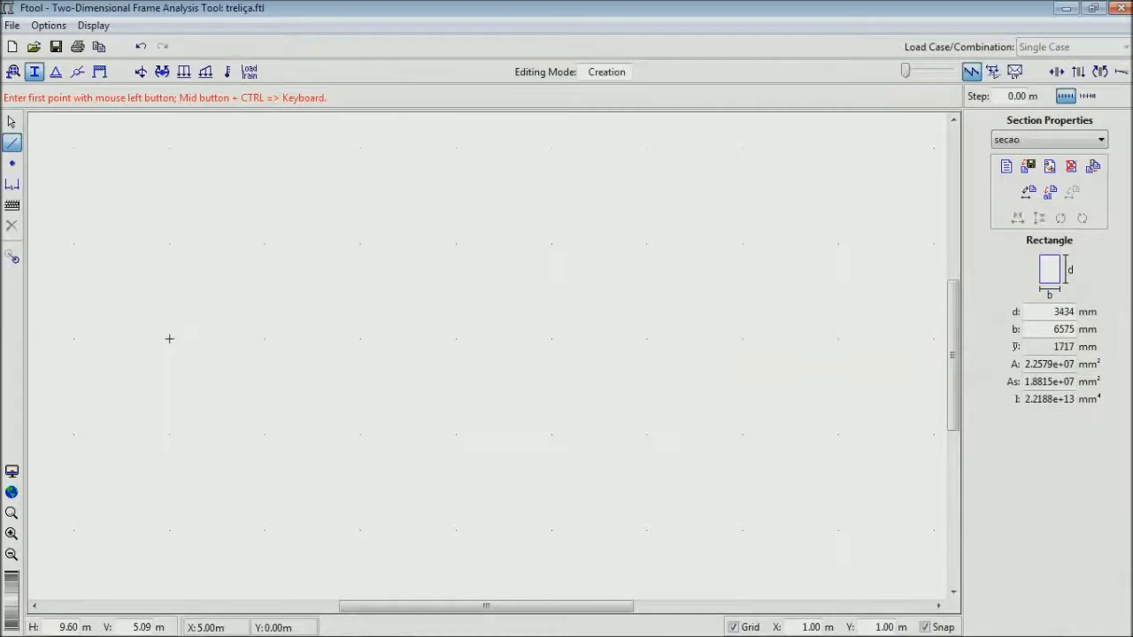
# - Insert nodes at x = 2, 3, 4 and 5 m on Y = 0, and draw a beam from (0, 0) to (5, 0) m
pyautogui.click(12, 163)
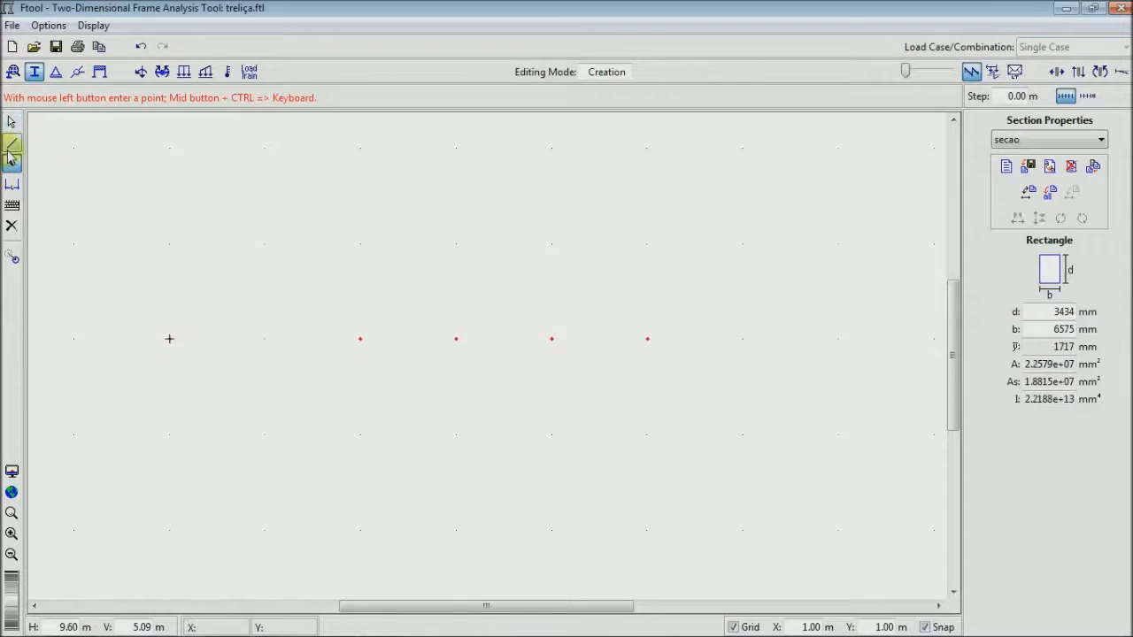
pyautogui.click(13, 144)
pyautogui.click(169, 339)
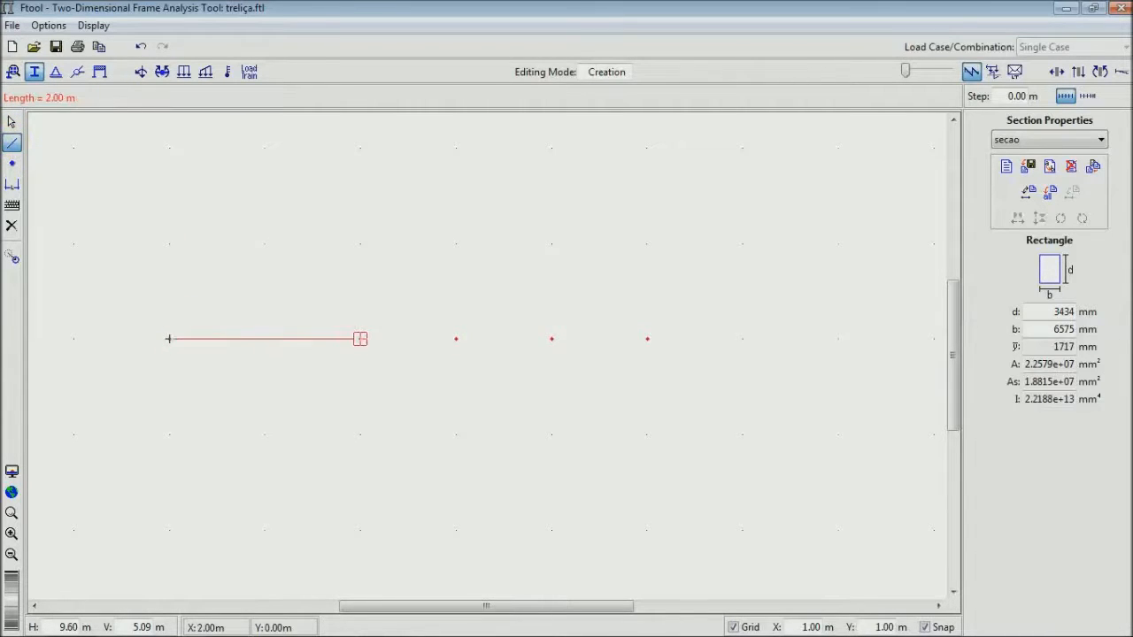
pyautogui.click(647, 339)
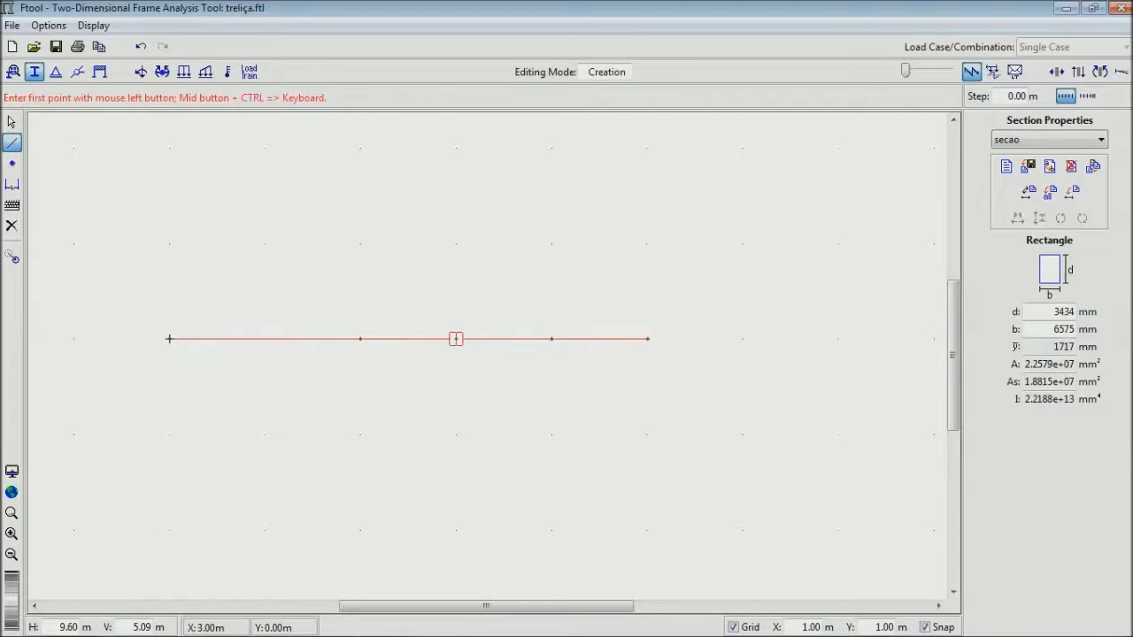
pyautogui.click(12, 122)
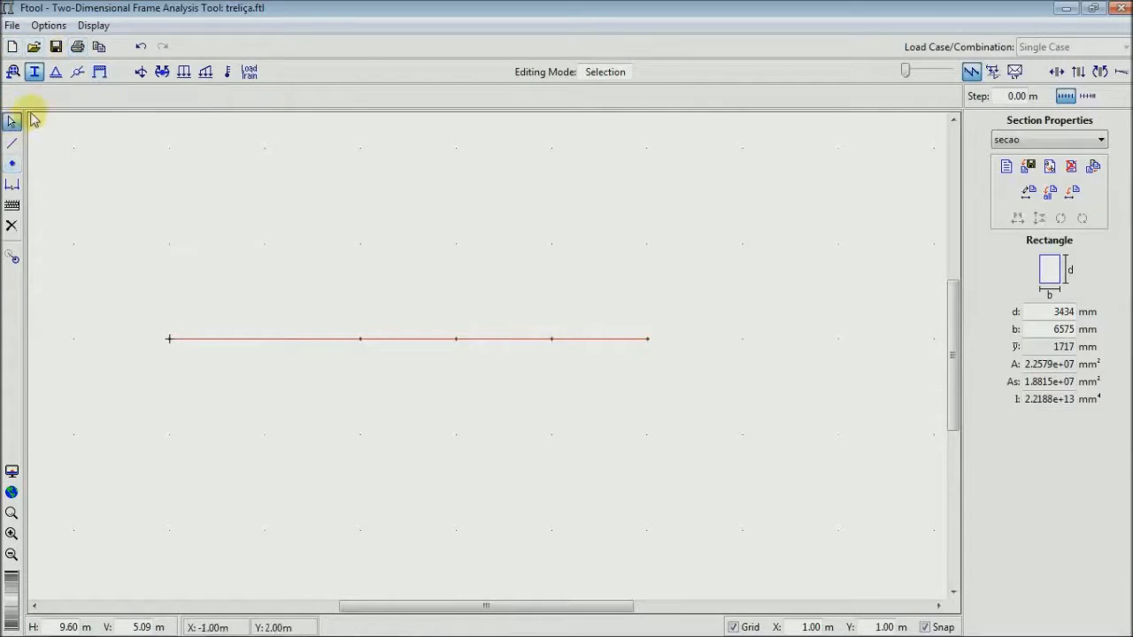
# - Apply a pinned support with X and Y displacements fixed to the beam node at (0, 0) m
pyautogui.click(56, 71)
pyautogui.click(1037, 213)
pyautogui.click(1037, 183)
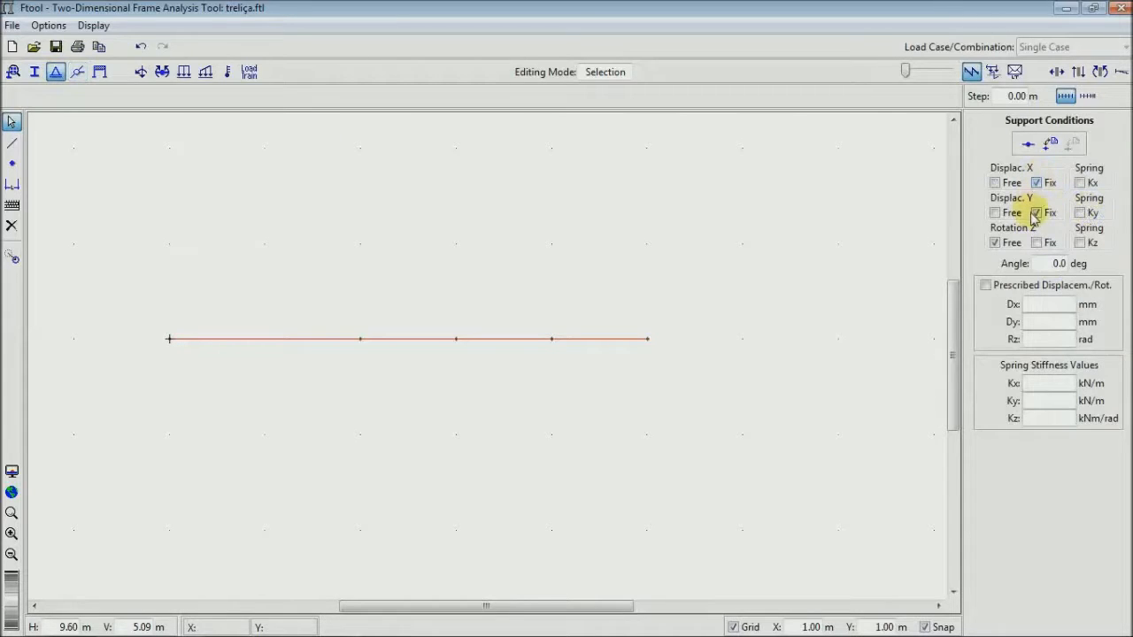
pyautogui.click(169, 340)
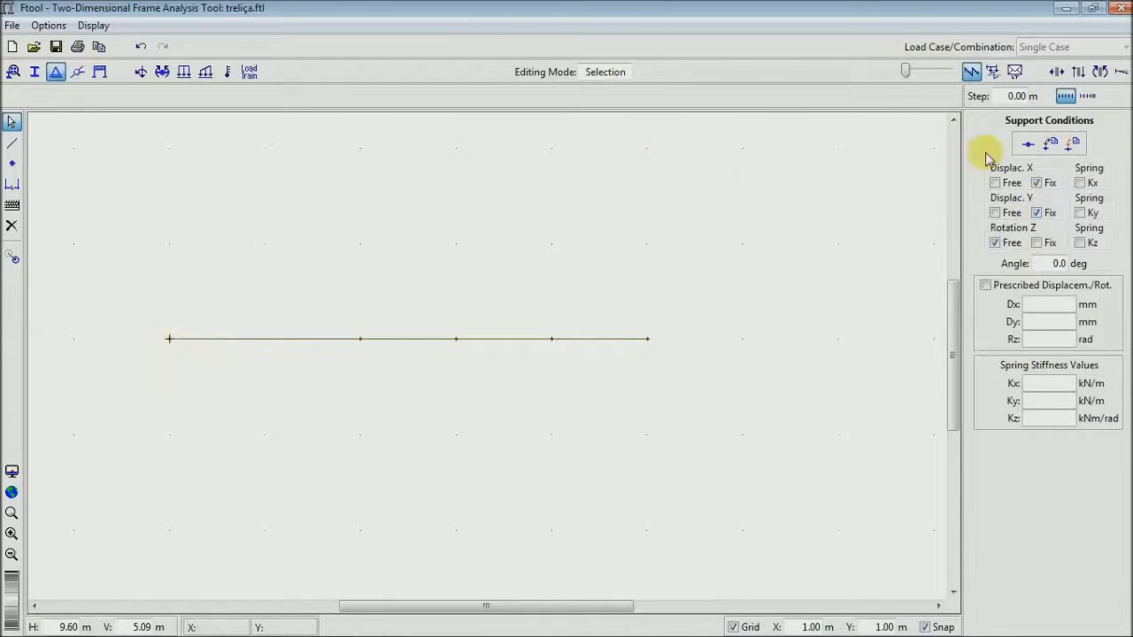
pyautogui.click(1075, 148)
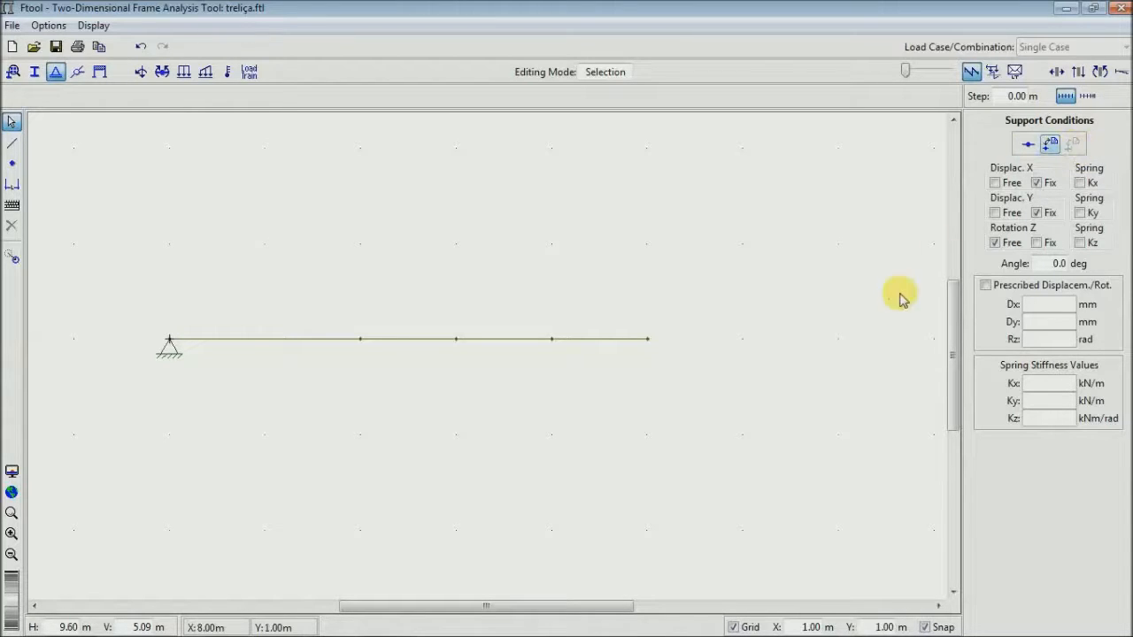
# - Apply roller supports with X free and Y fixed to the beam nodes at (5, 0) and (2, 0) m
pyautogui.click(648, 340)
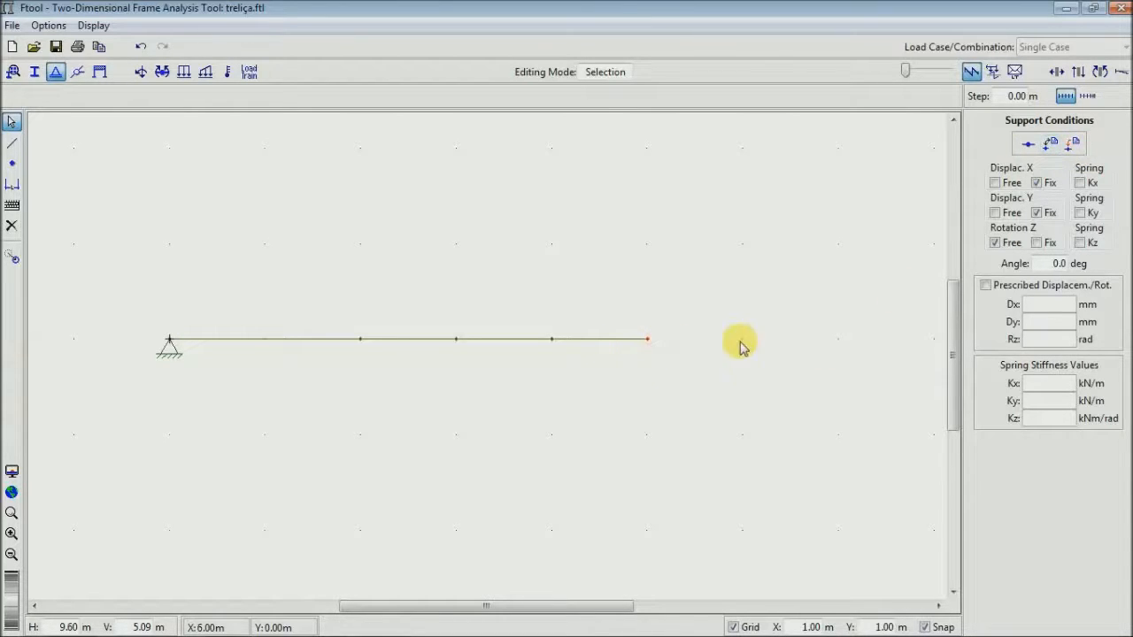
pyautogui.click(1006, 184)
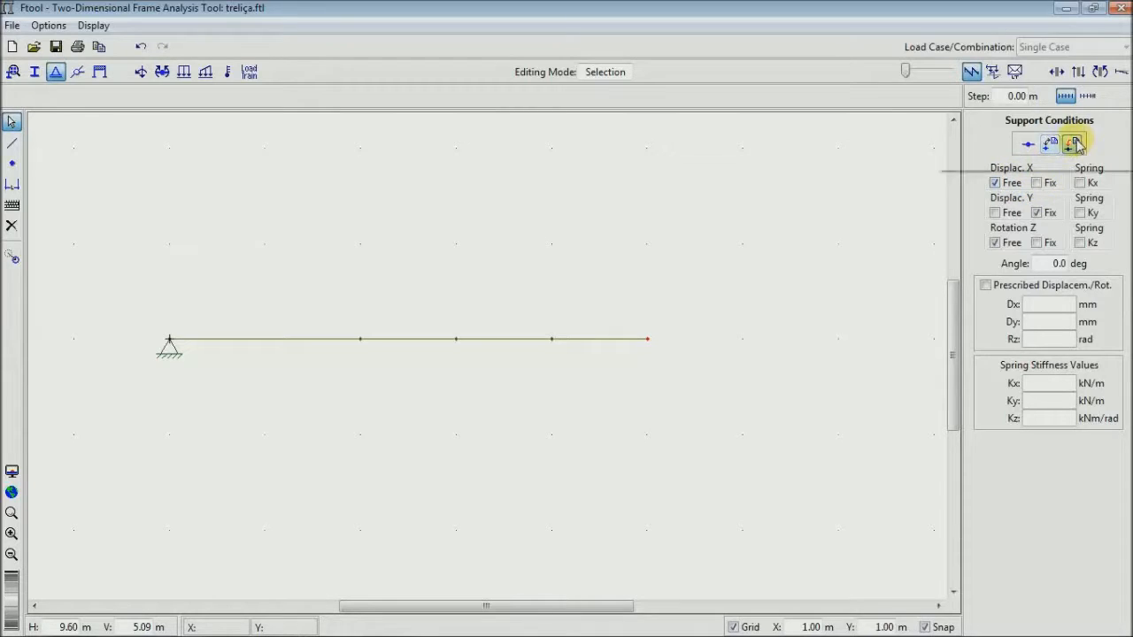
pyautogui.click(1074, 143)
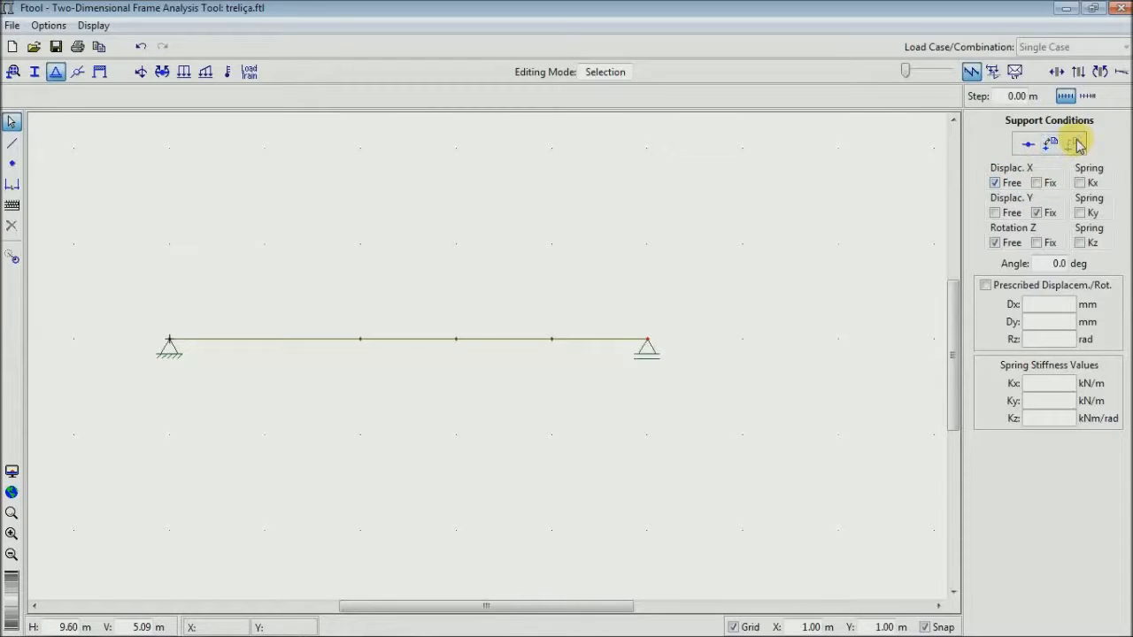
pyautogui.click(359, 342)
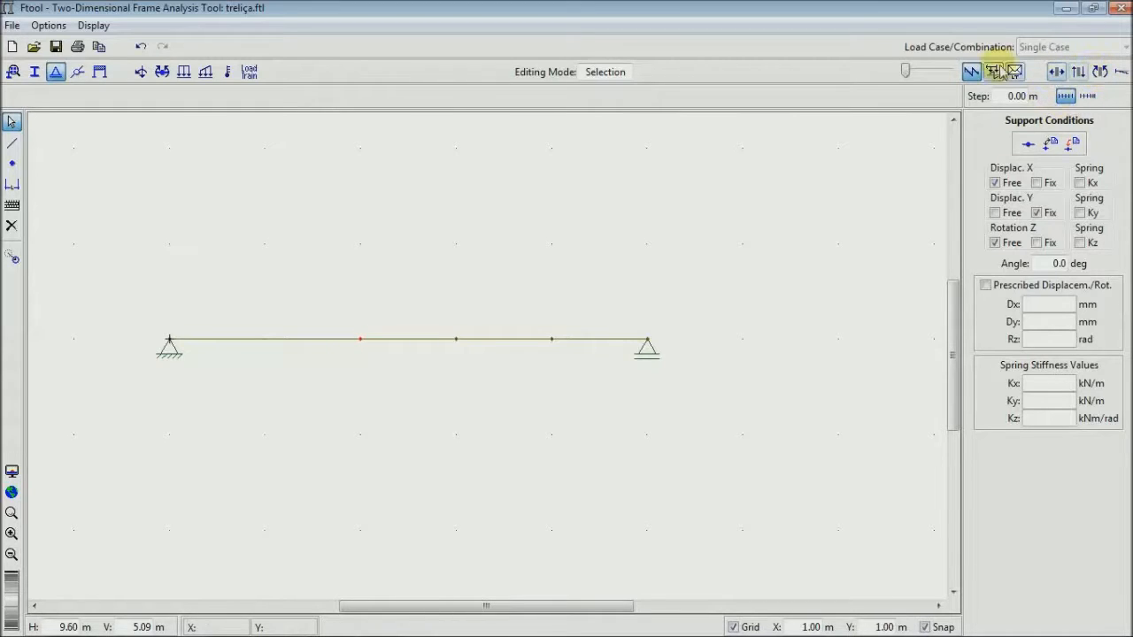
pyautogui.click(1053, 147)
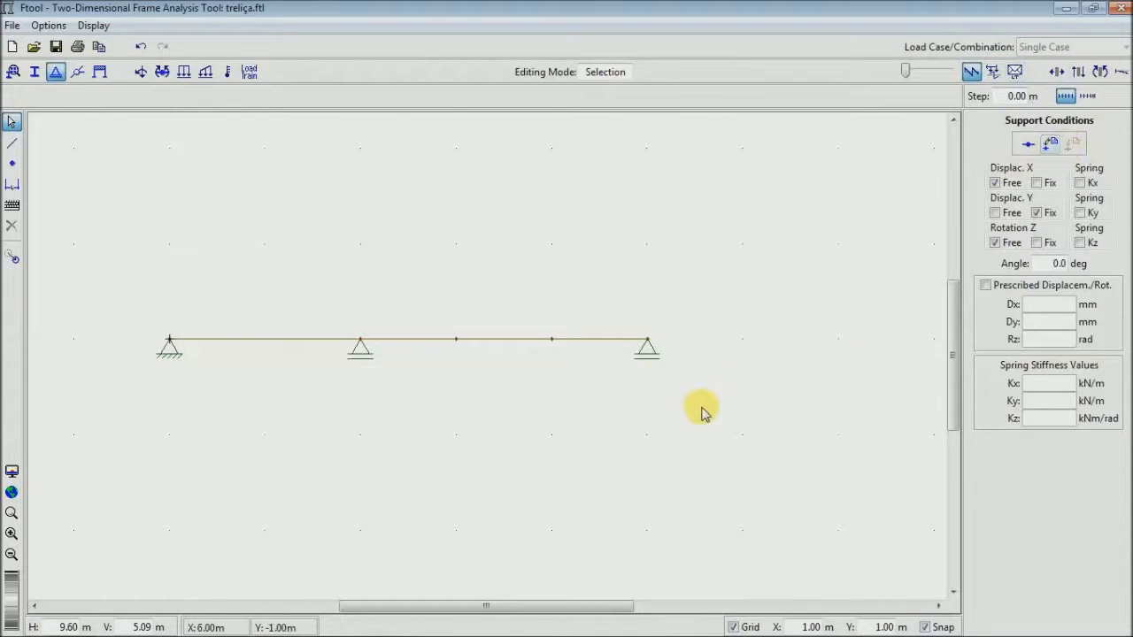
# - Check the hinge location in the reference slide and apply a full rotation release to the beam node at (3, 0) m
pyautogui.click(458, 338)
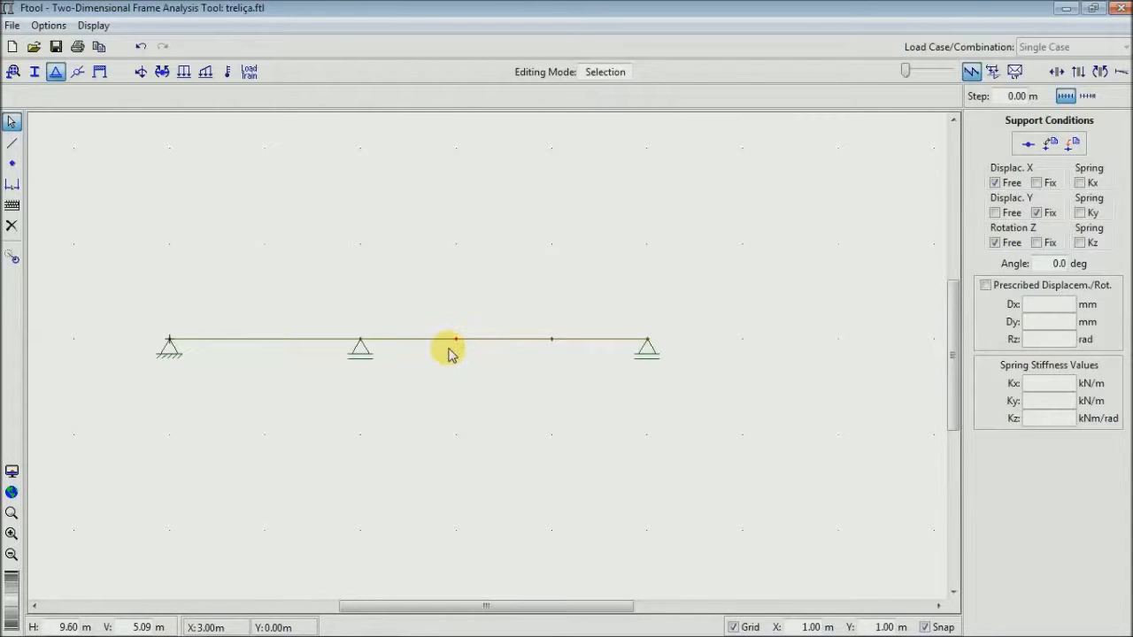
pyautogui.hotkey('alt', 'Tab')
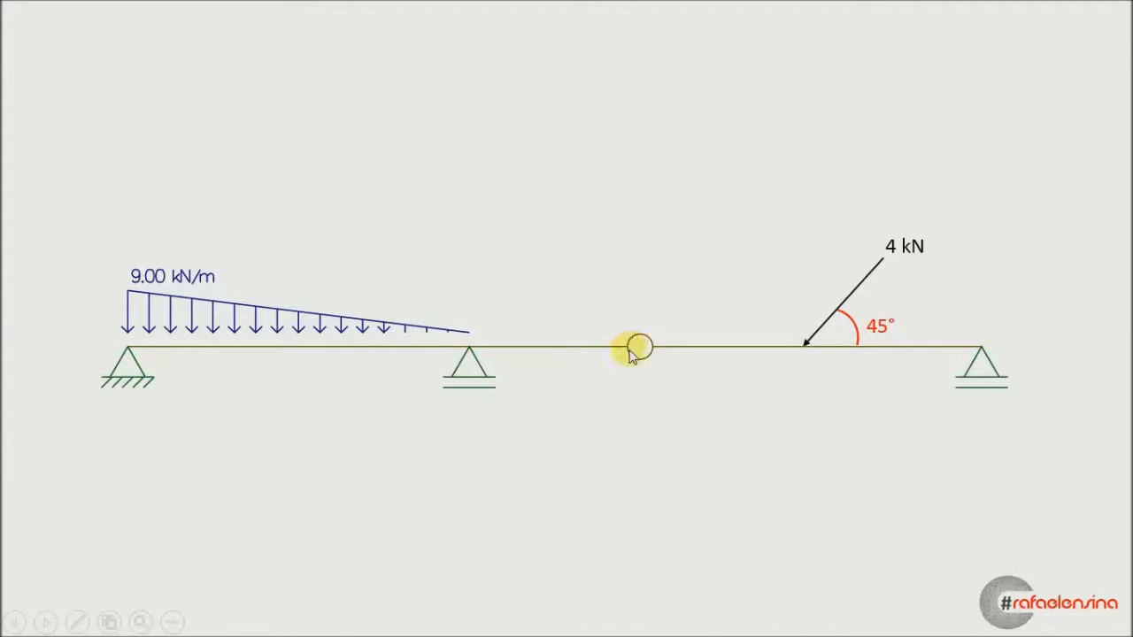
pyautogui.hotkey('alt', 'Tab')
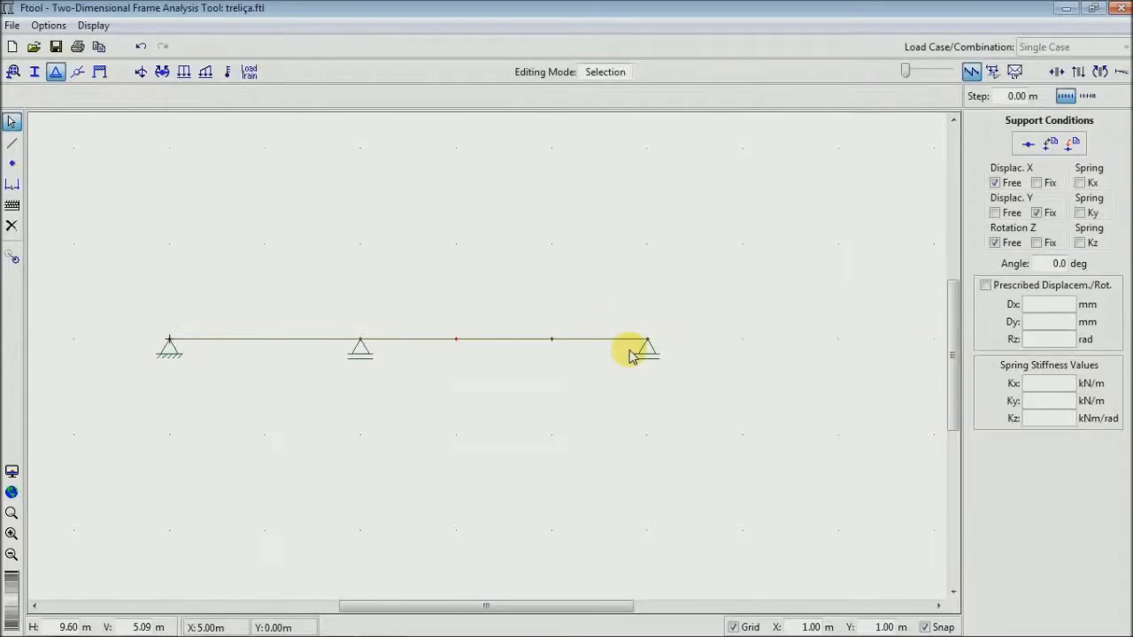
pyautogui.click(77, 74)
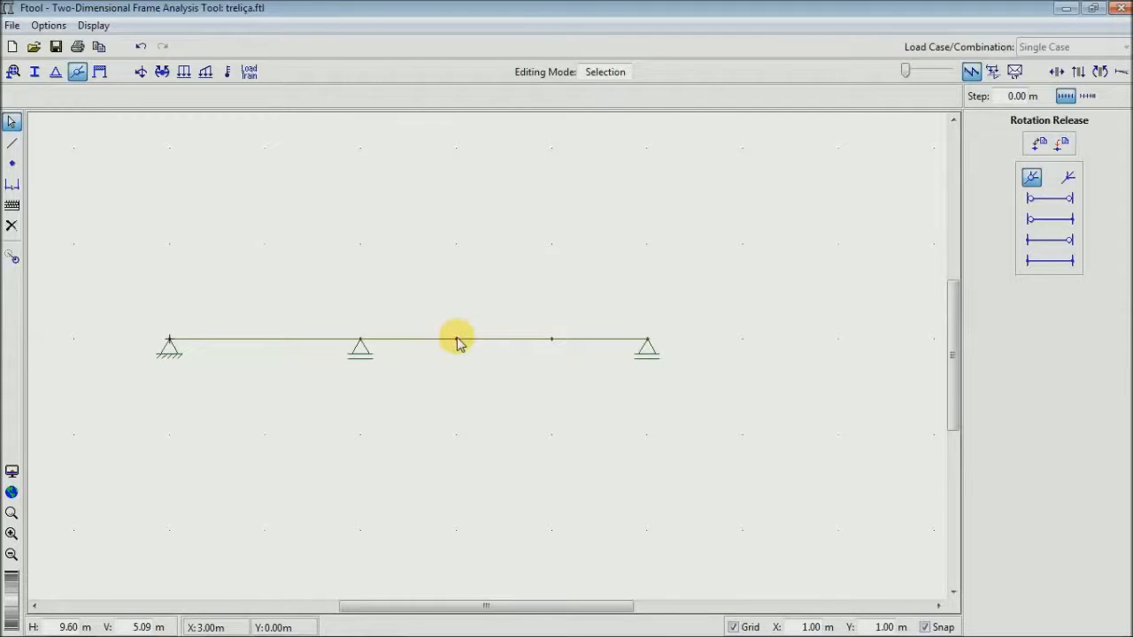
pyautogui.click(1062, 143)
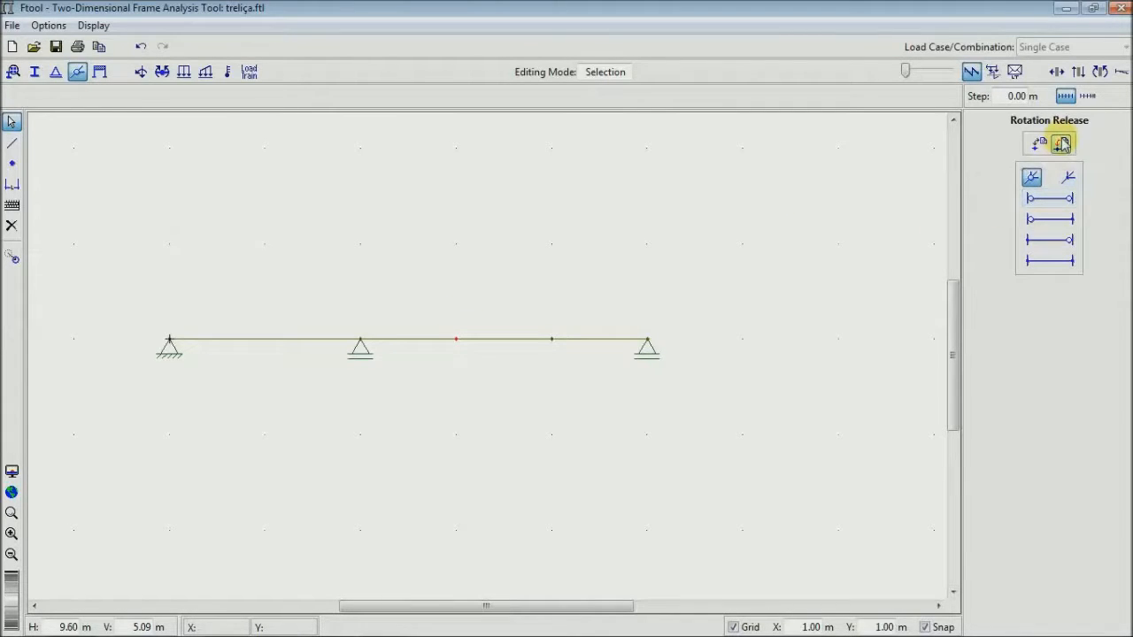
pyautogui.click(1060, 147)
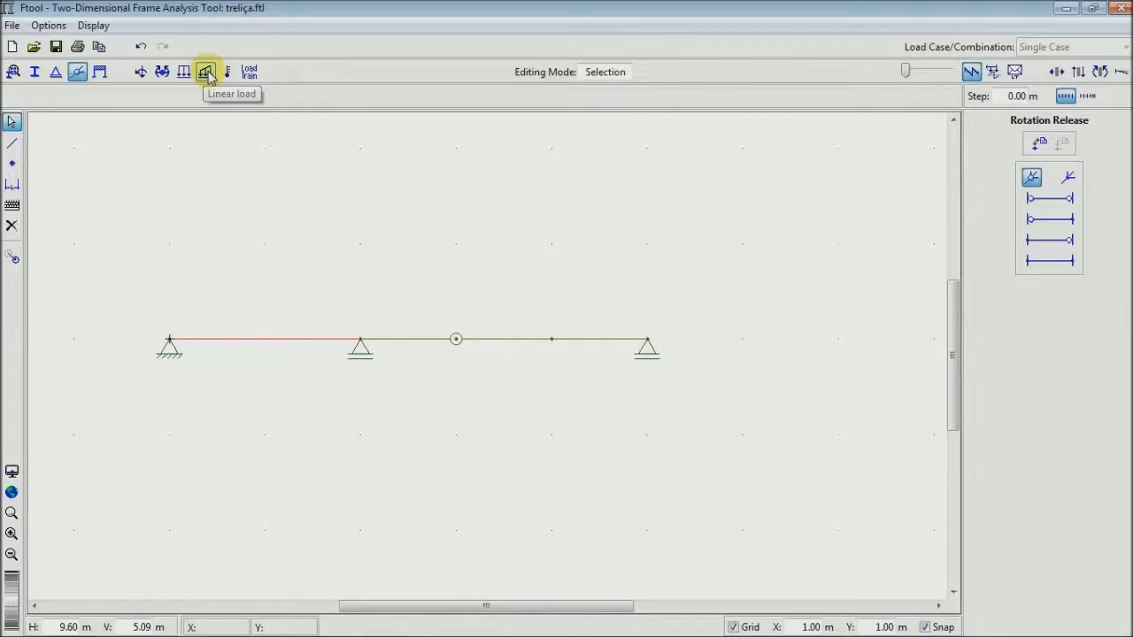
# - Create a new linear loading named triangular
pyautogui.click(208, 74)
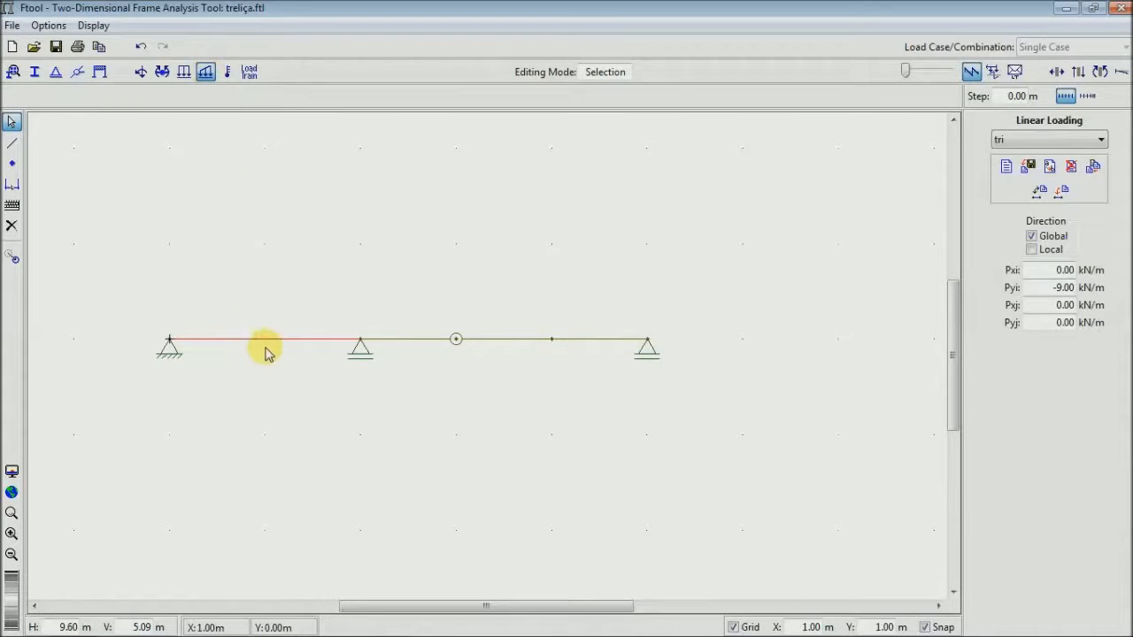
pyautogui.click(1005, 166)
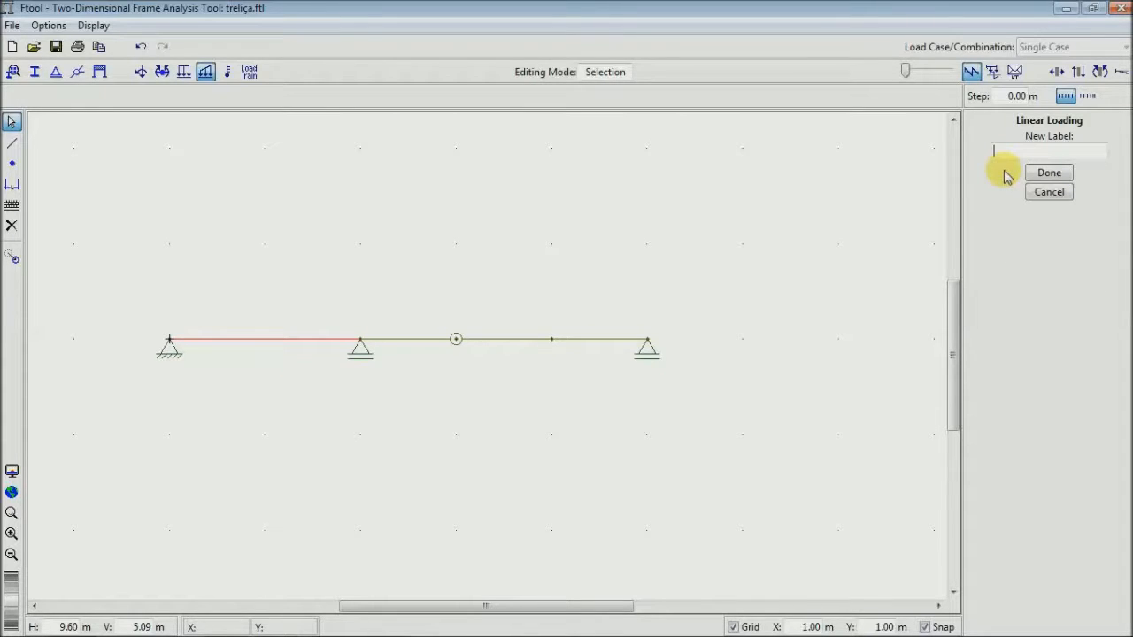
pyautogui.write('triangular')
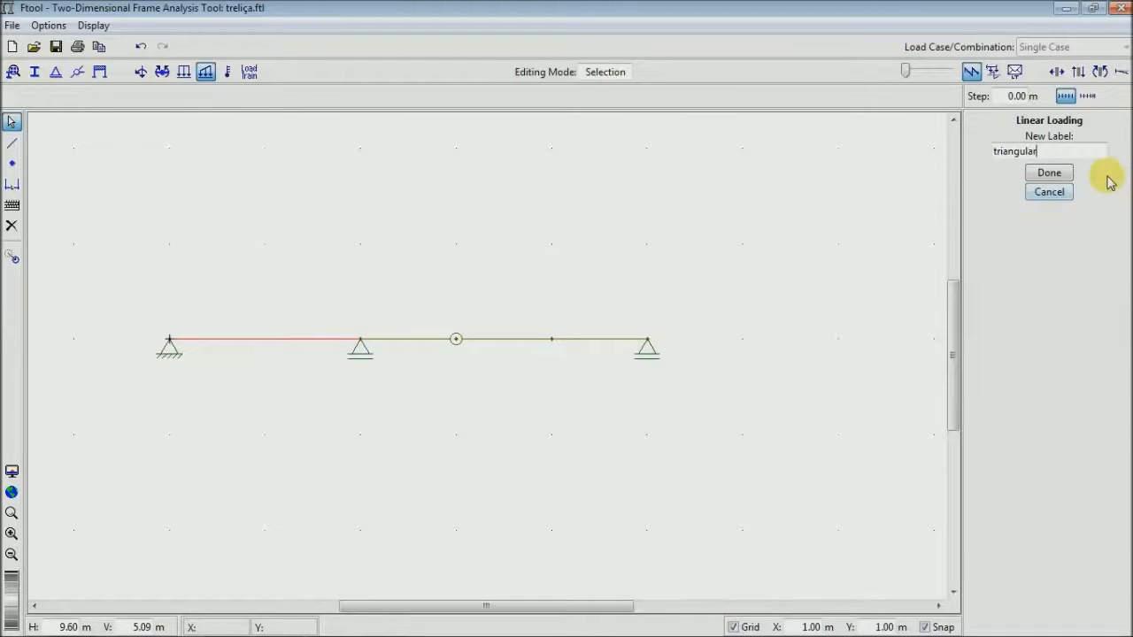
pyautogui.click(1049, 173)
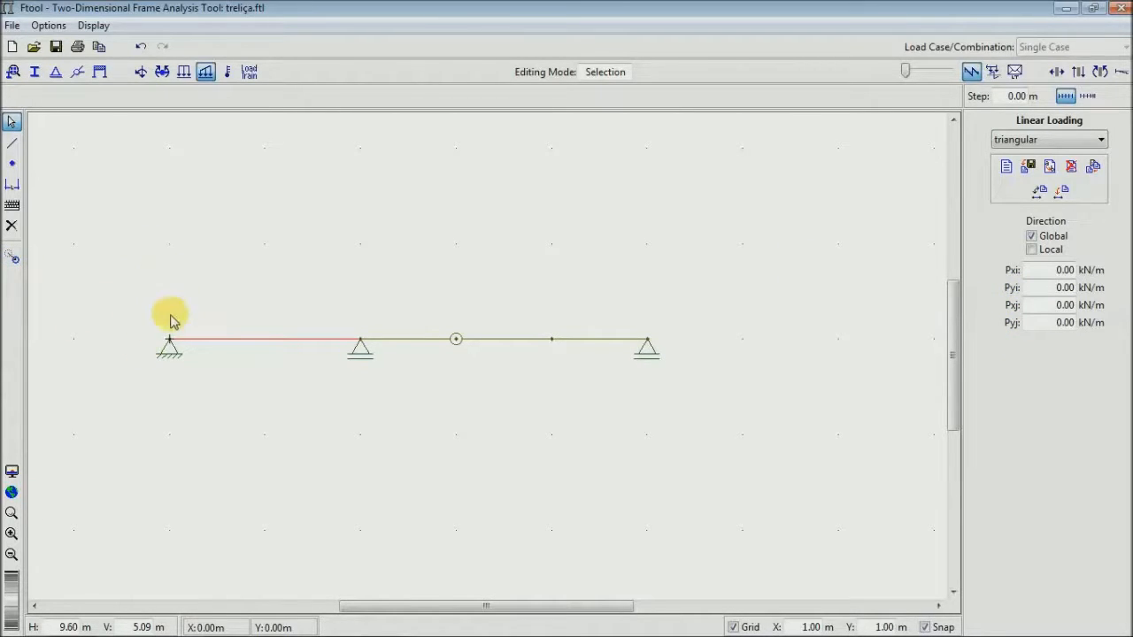
# - Set the linear load's Pyi to -9.00 kN/m and apply it to the beam span between x = 0 and 2 m
pyautogui.click(1061, 287)
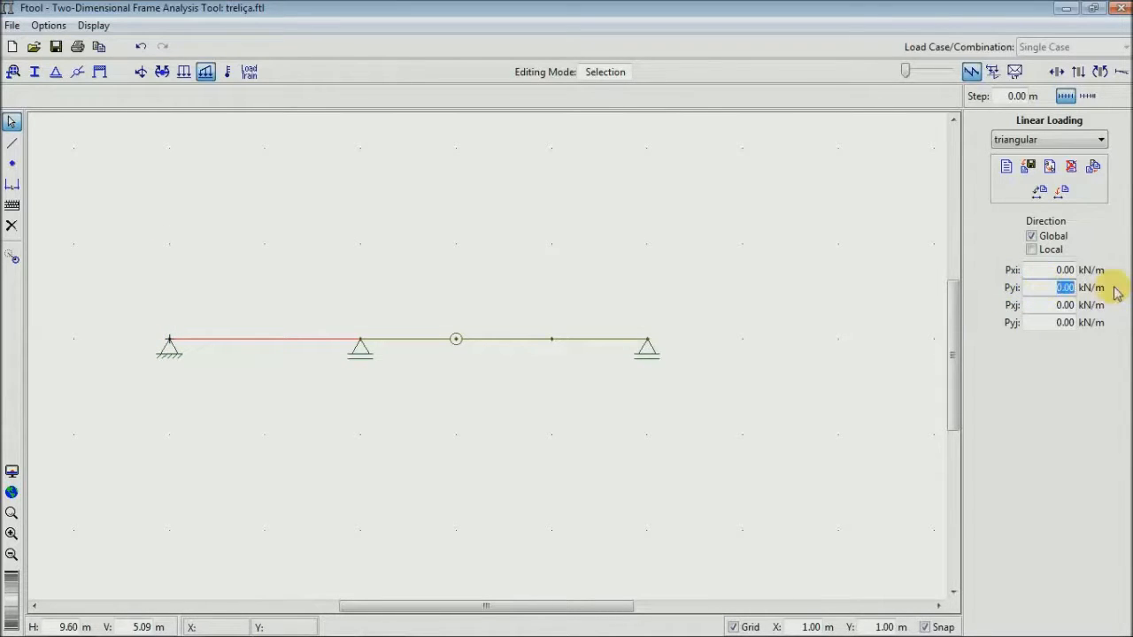
pyautogui.write('-9')
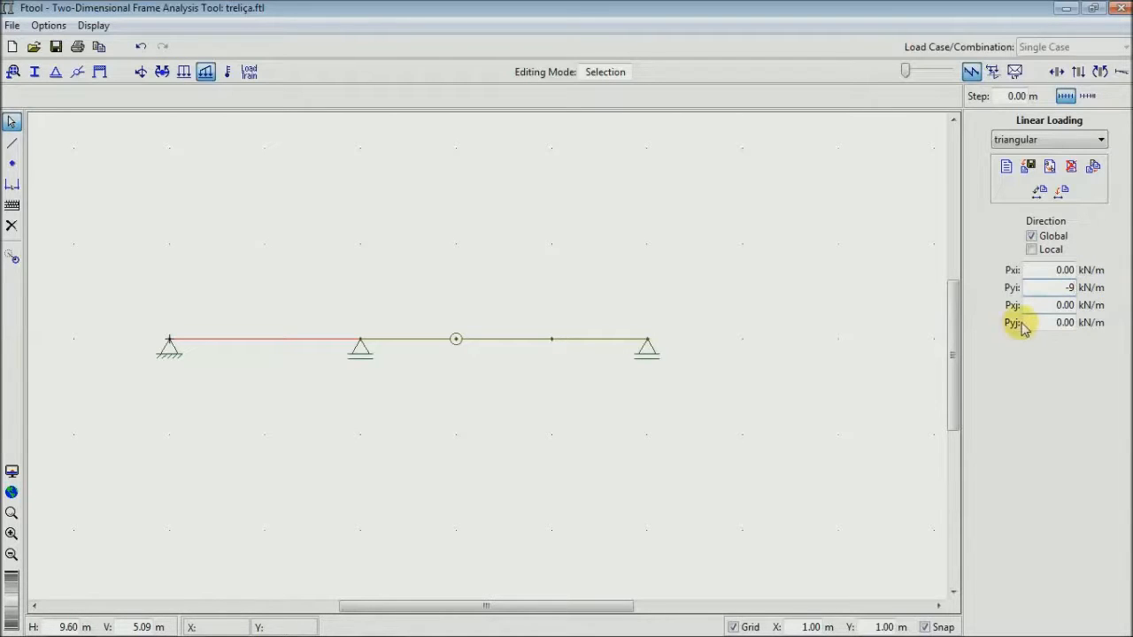
pyautogui.press('Return')
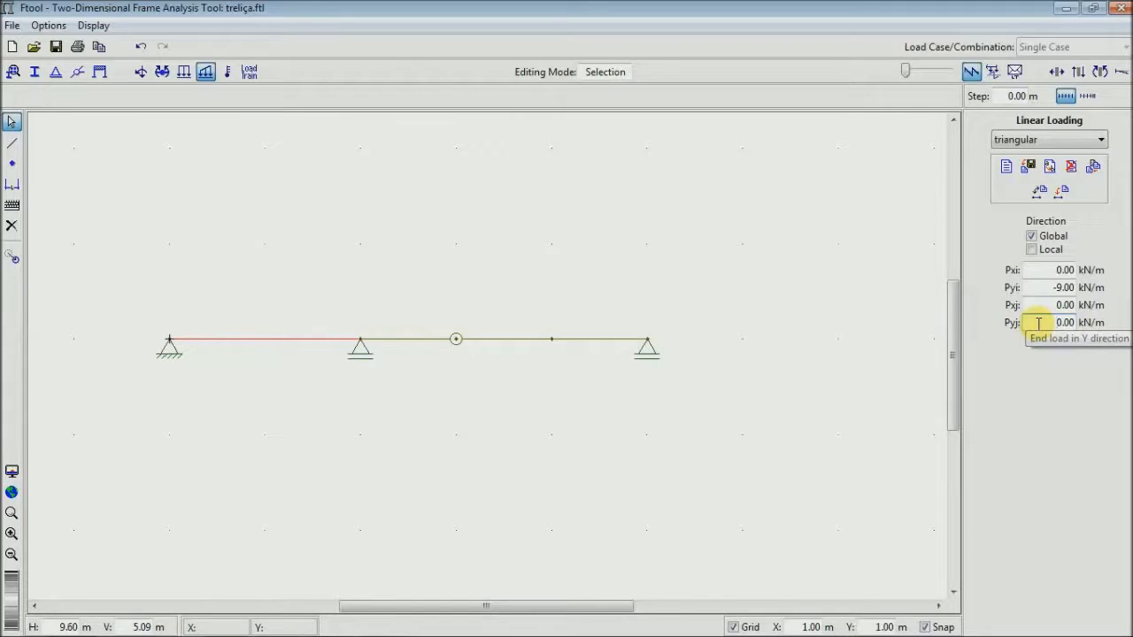
pyautogui.click(1060, 193)
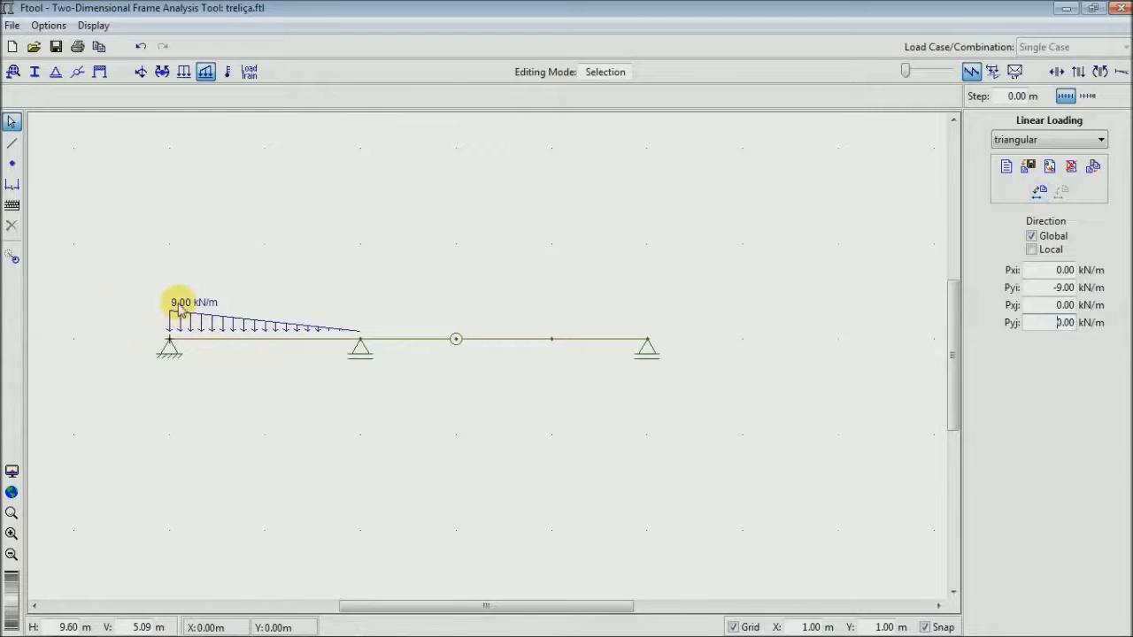
# - Try the triangular load in reverse with Pyi set to 0 and Pyj set to -9.00 kN/m
pyautogui.moveTo(1046, 290); pyautogui.dragTo(1094, 292)
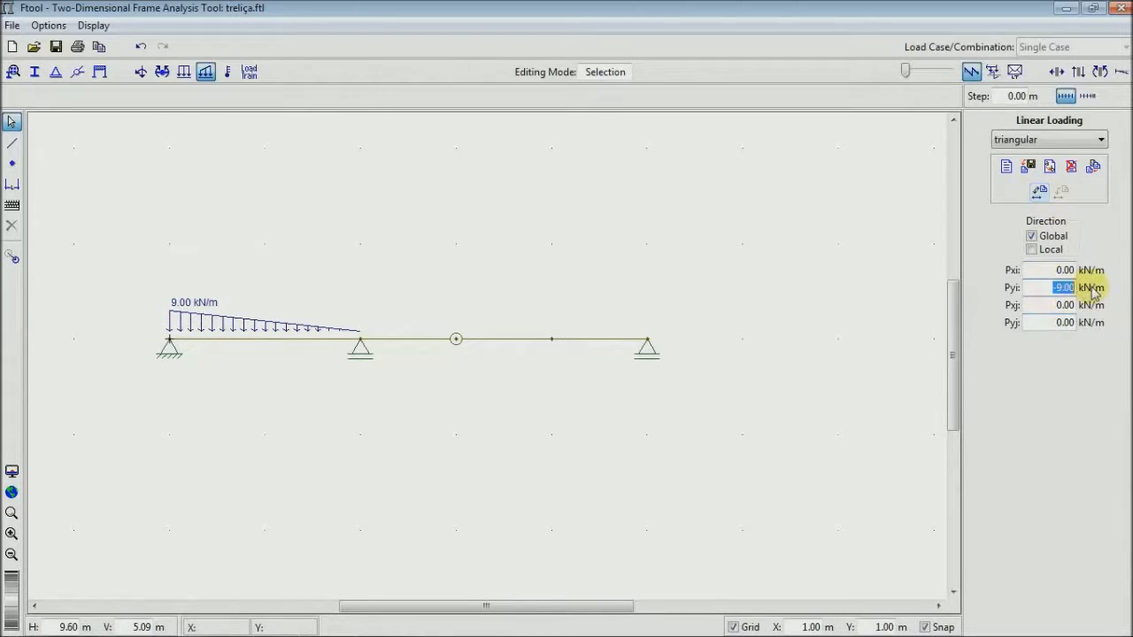
pyautogui.write('0')
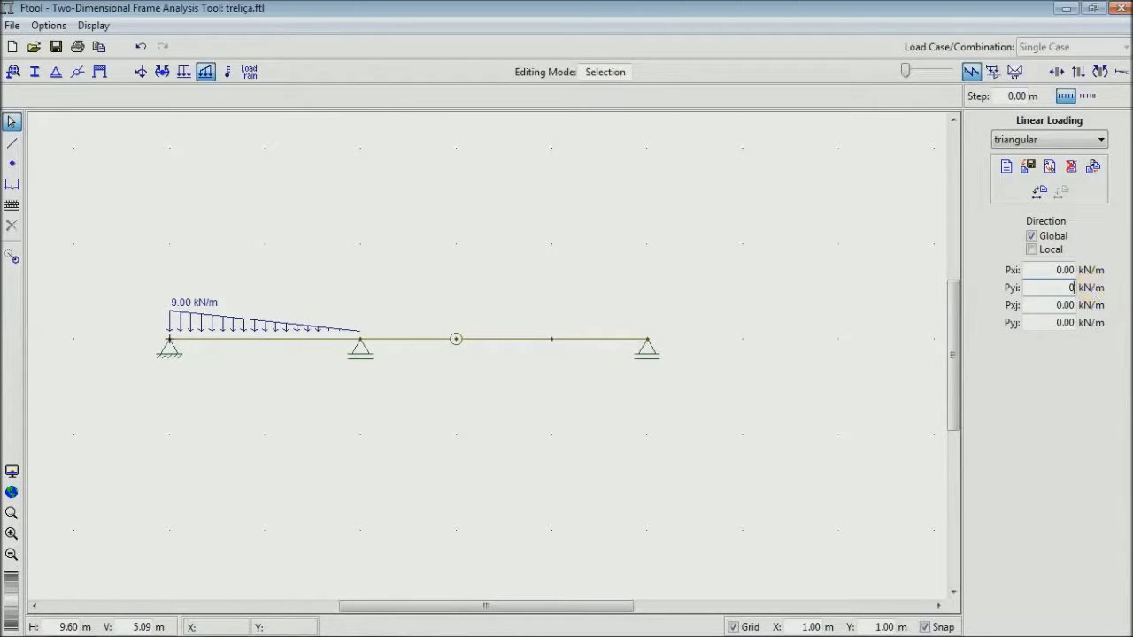
pyautogui.moveTo(1040, 324); pyautogui.dragTo(1118, 339)
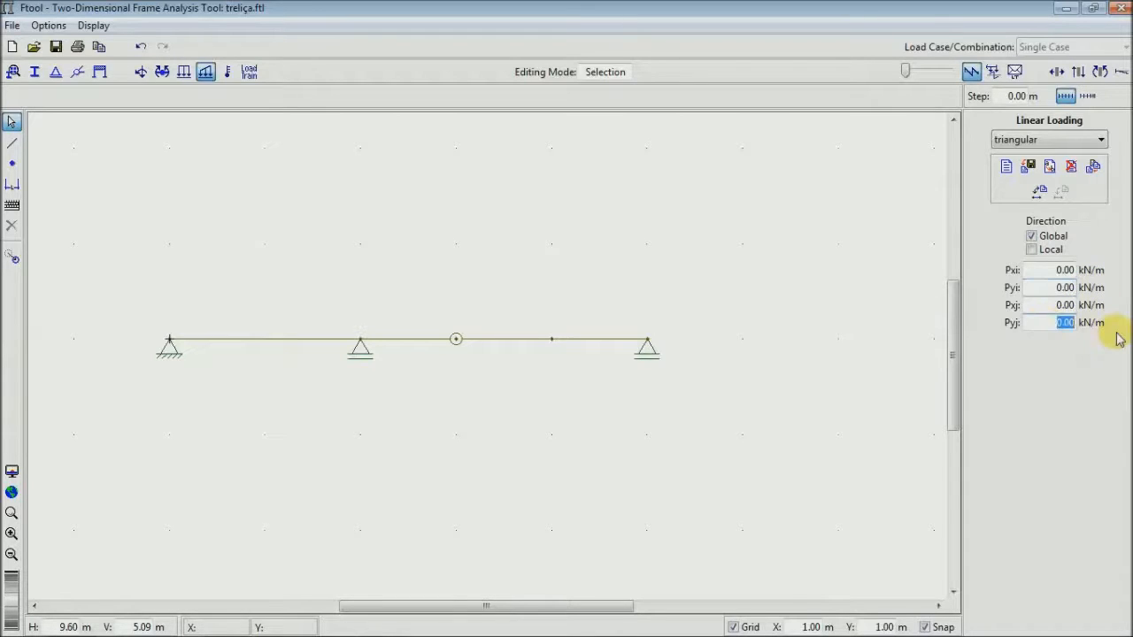
pyautogui.write('-9')
pyautogui.click(1050, 167)
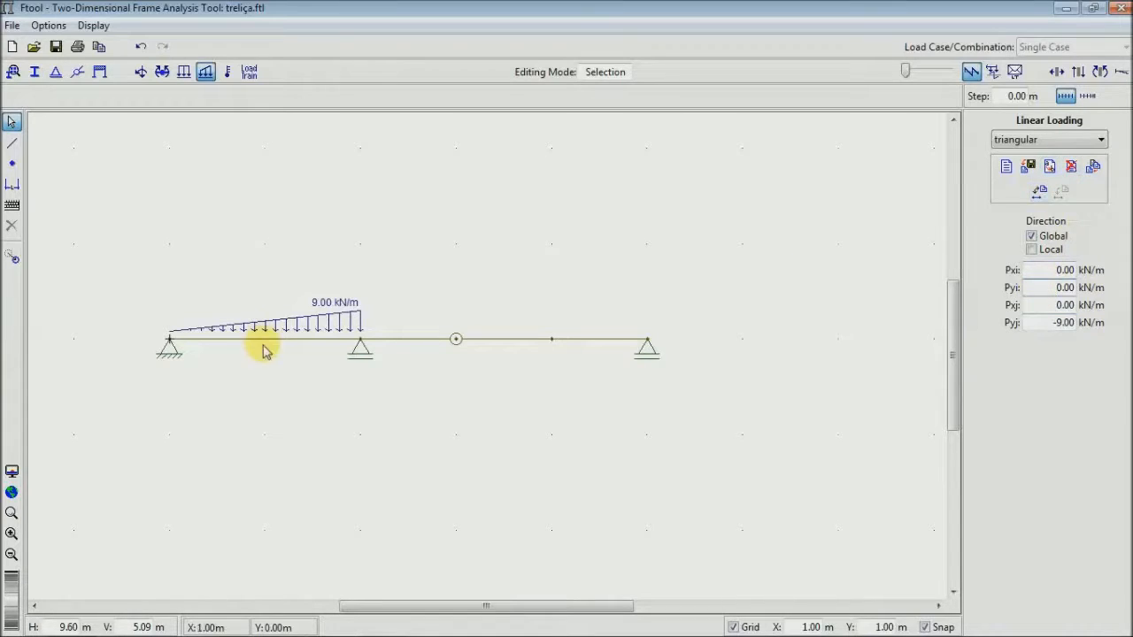
# - Restore the triangular load's original orientation with Pyj at 0 and Pyi at -9.00 kN/m
pyautogui.doubleClick(1060, 322)
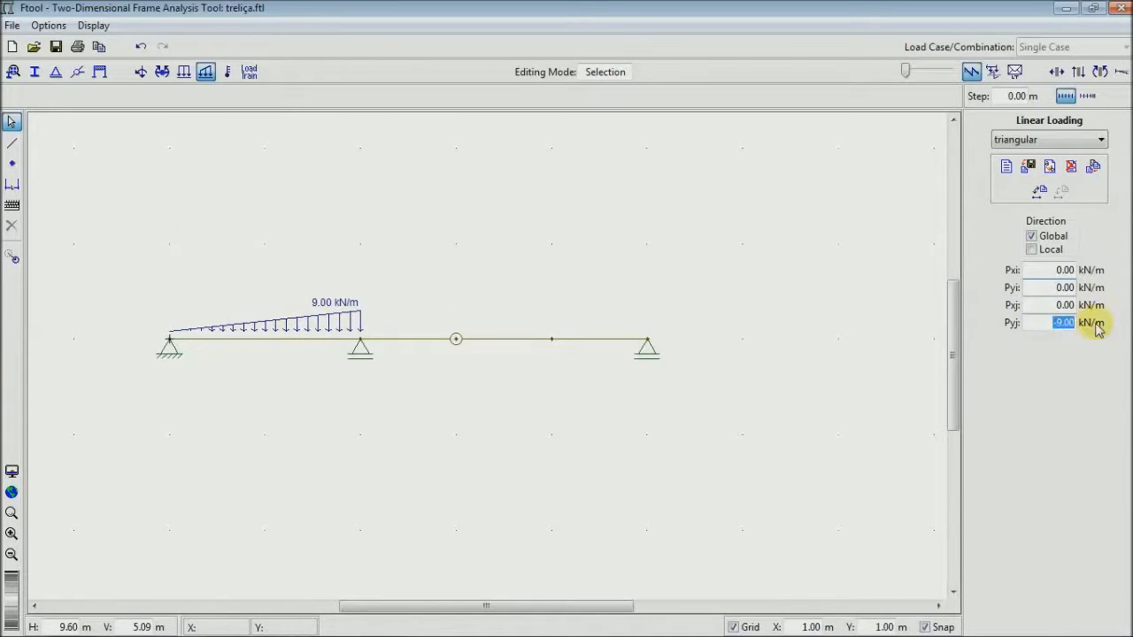
pyautogui.write('0')
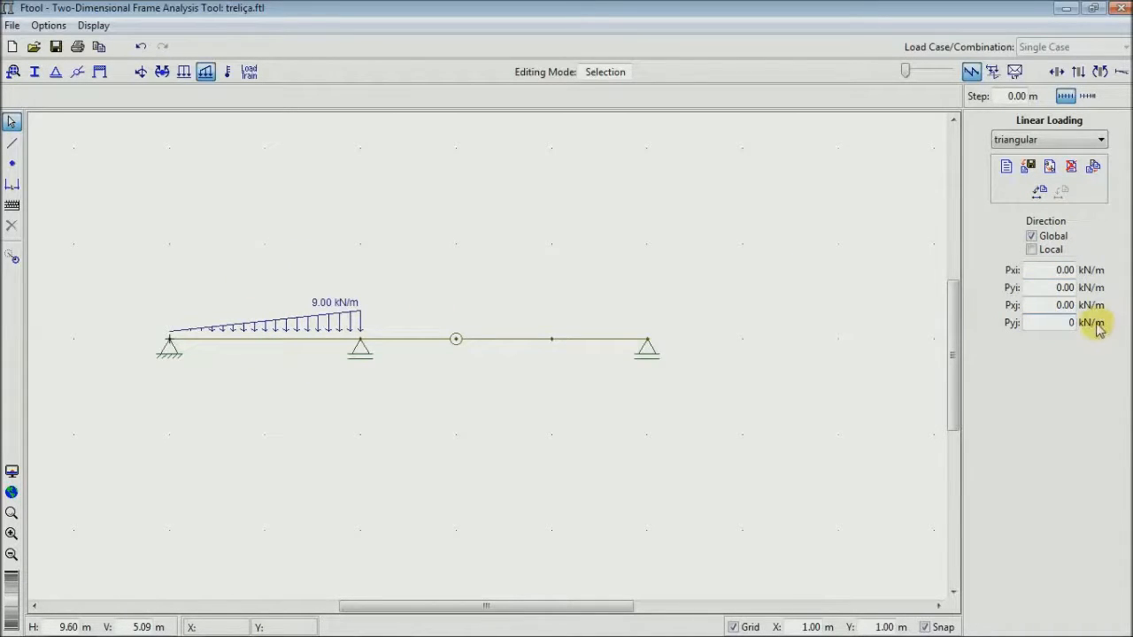
pyautogui.doubleClick(1062, 288)
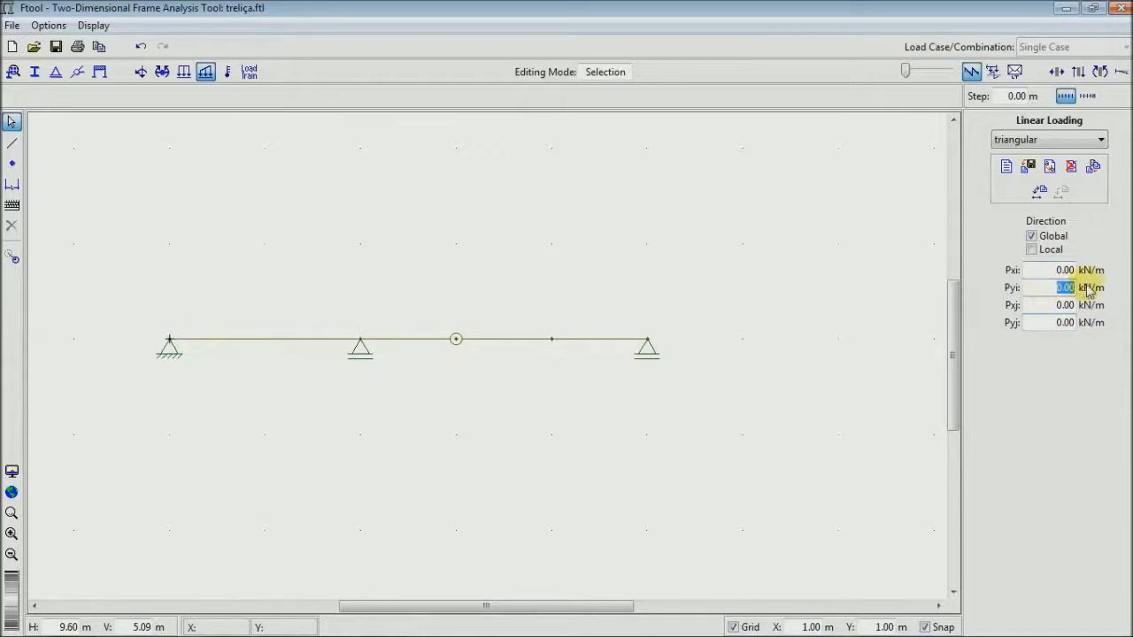
pyautogui.write('-9')
pyautogui.click(1030, 273)
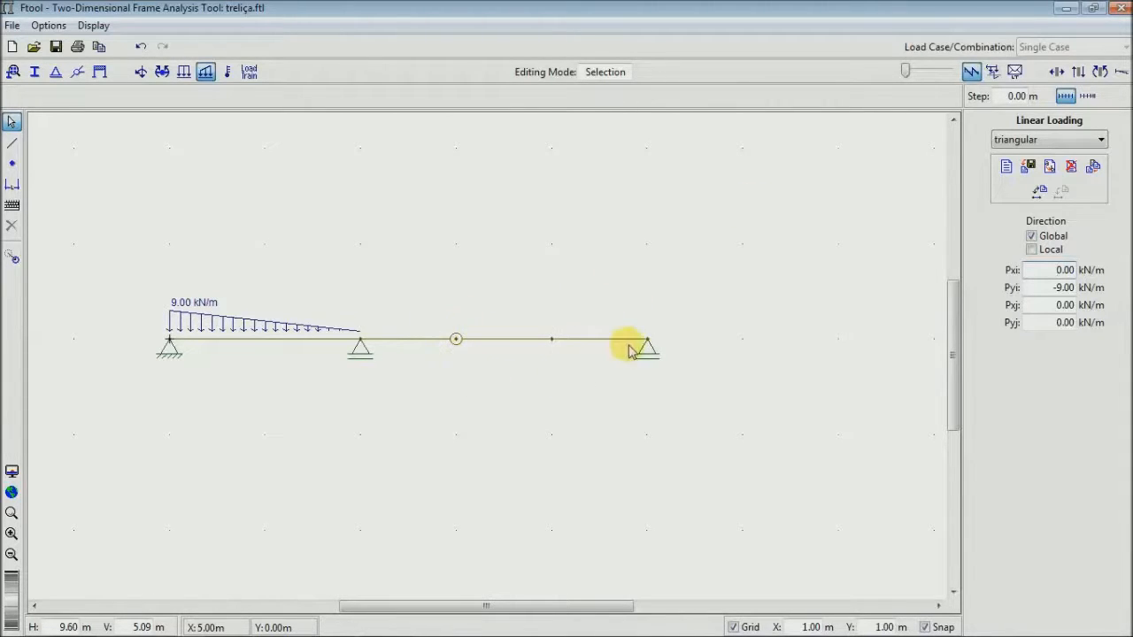
pyautogui.click(12, 121)
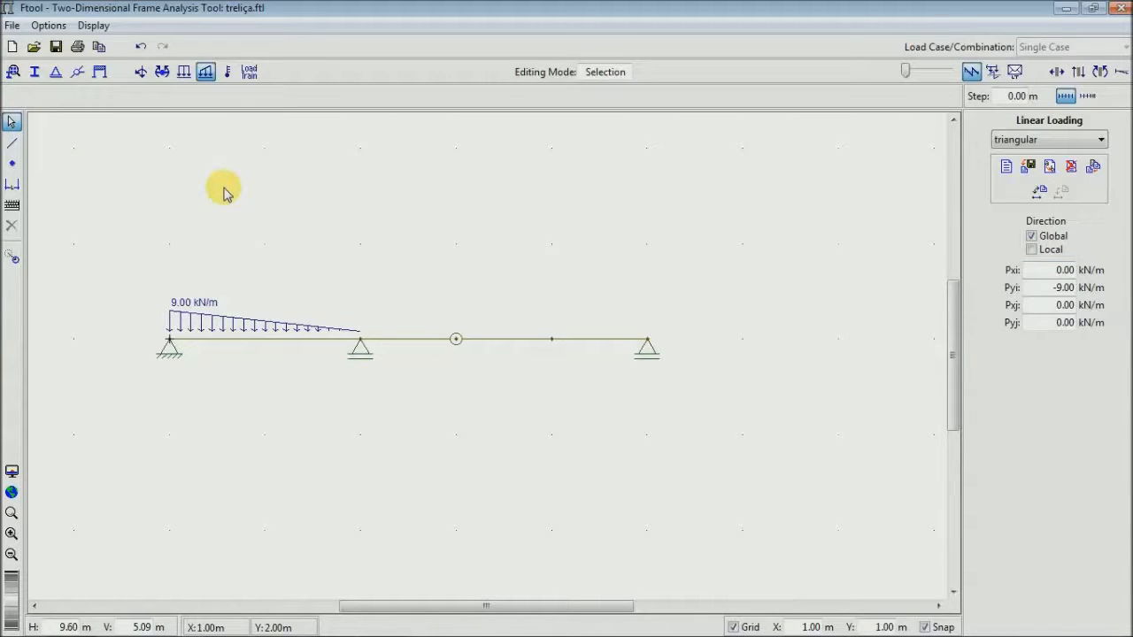
# - Switch to the fx-82ES calculator and compute the inclined force's vertical component, 4×sin(45), as a decimal
pyautogui.hotkey('alt', 'Tab')
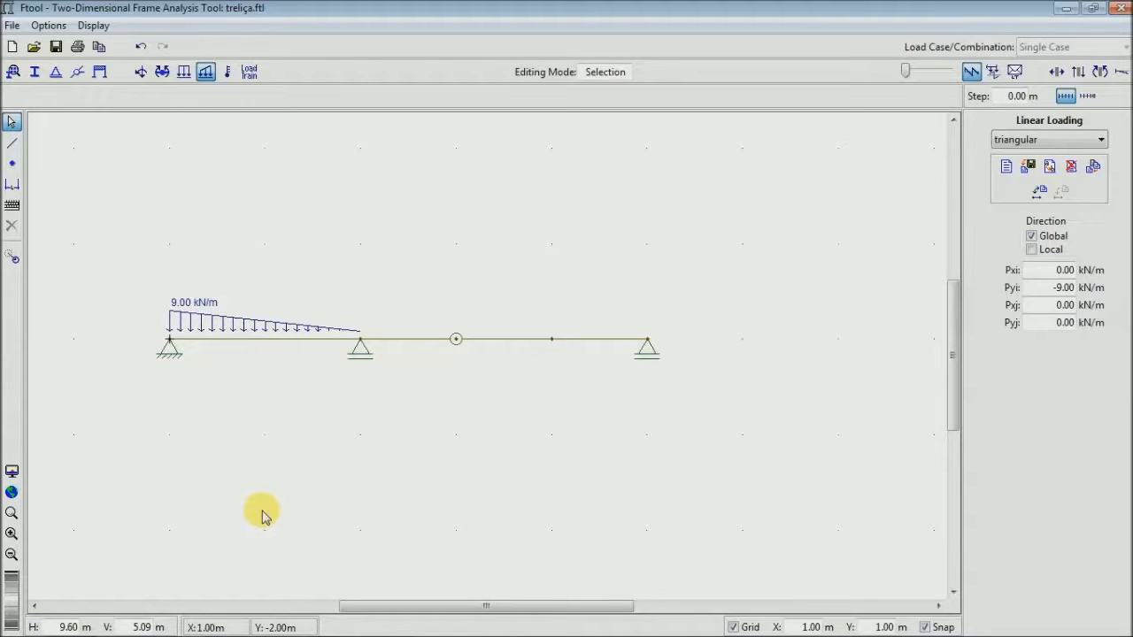
pyautogui.hotkey('alt', 'Tab')
pyautogui.hotkey('alt', 'Tab')
pyautogui.hotkey('alt', 'Tab')
pyautogui.hotkey('alt', 'Tab')
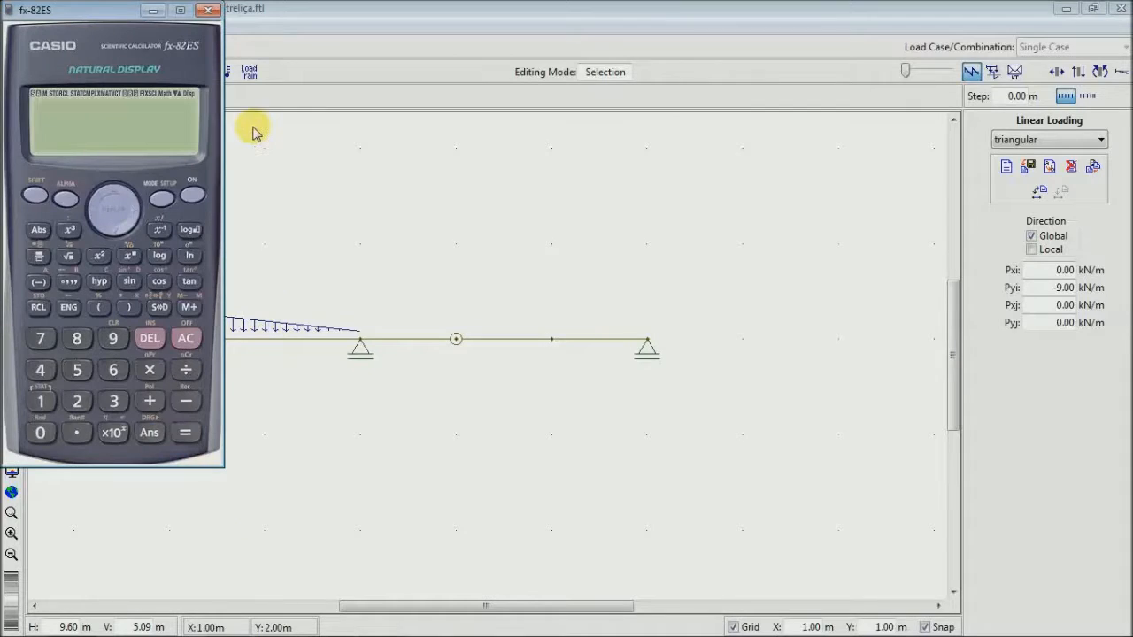
pyautogui.moveTo(92, 18); pyautogui.dragTo(103, 18)
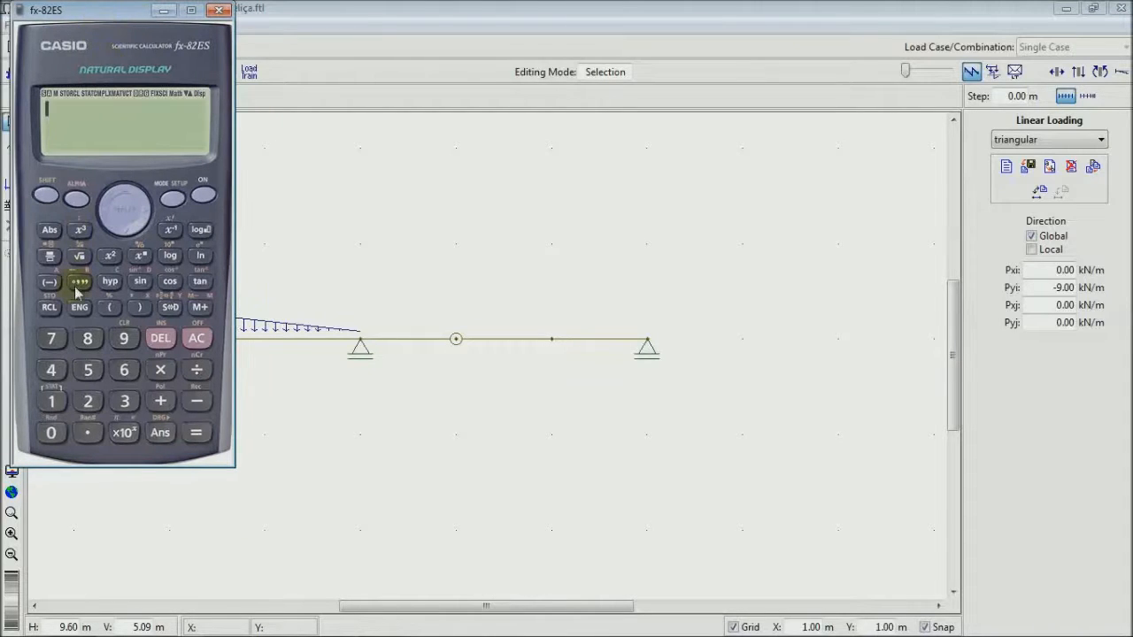
pyautogui.click(52, 370)
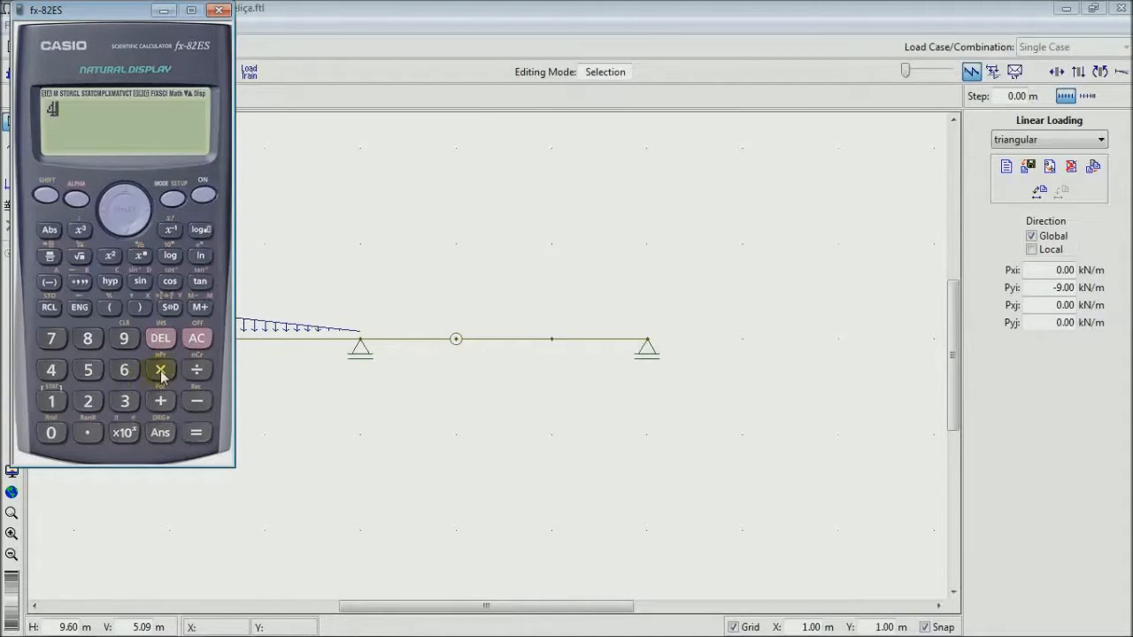
pyautogui.click(142, 283)
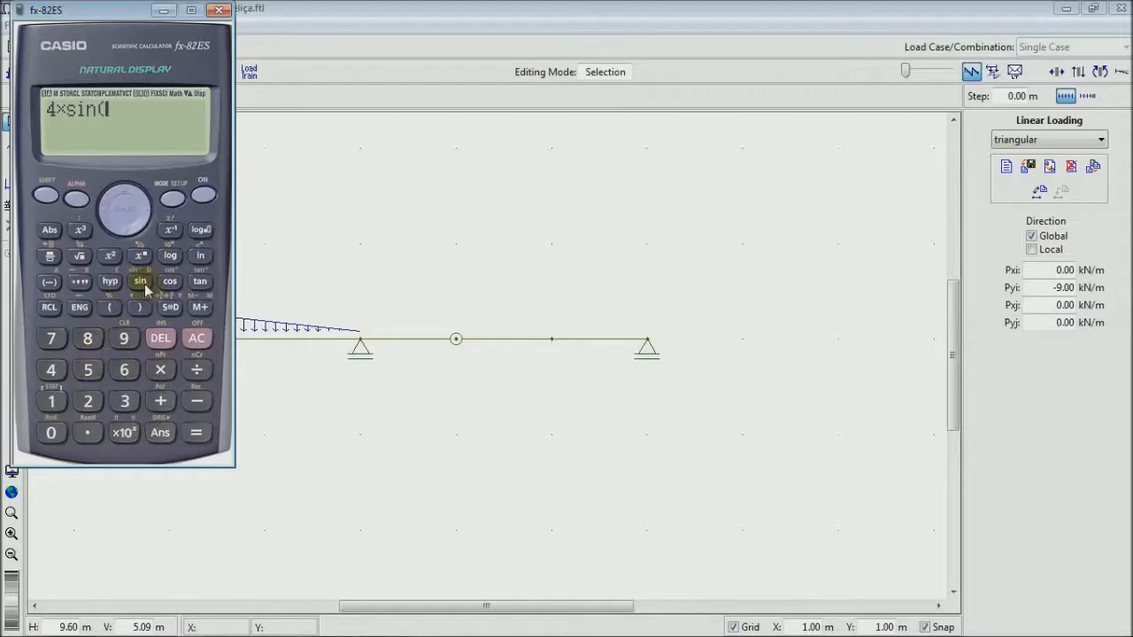
pyautogui.click(51, 370)
pyautogui.click(88, 370)
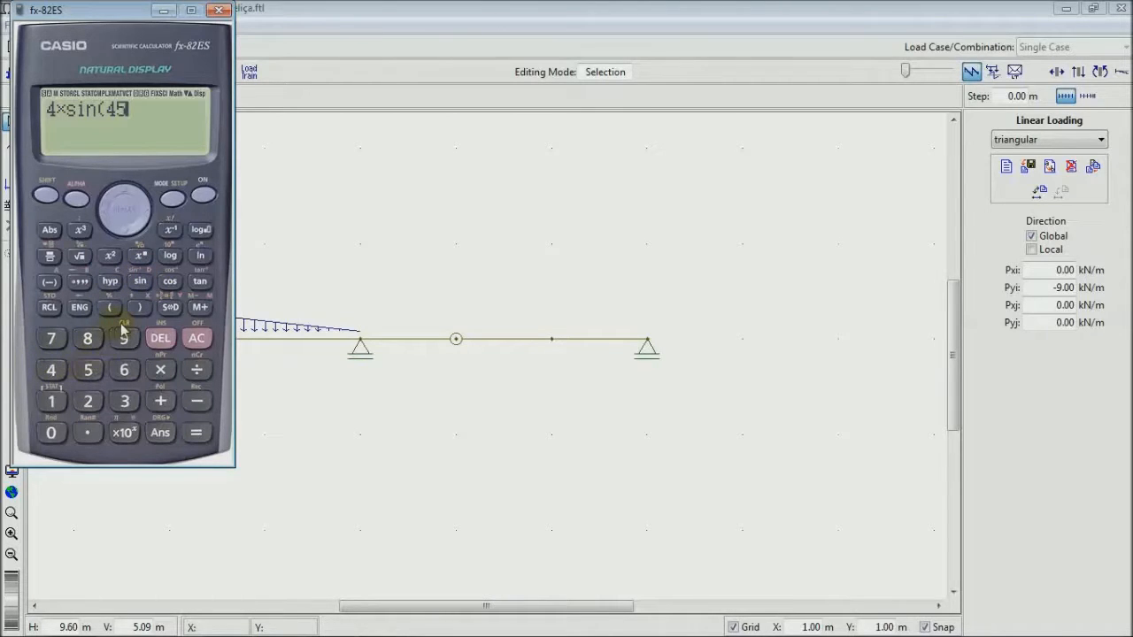
pyautogui.click(139, 307)
pyautogui.click(196, 433)
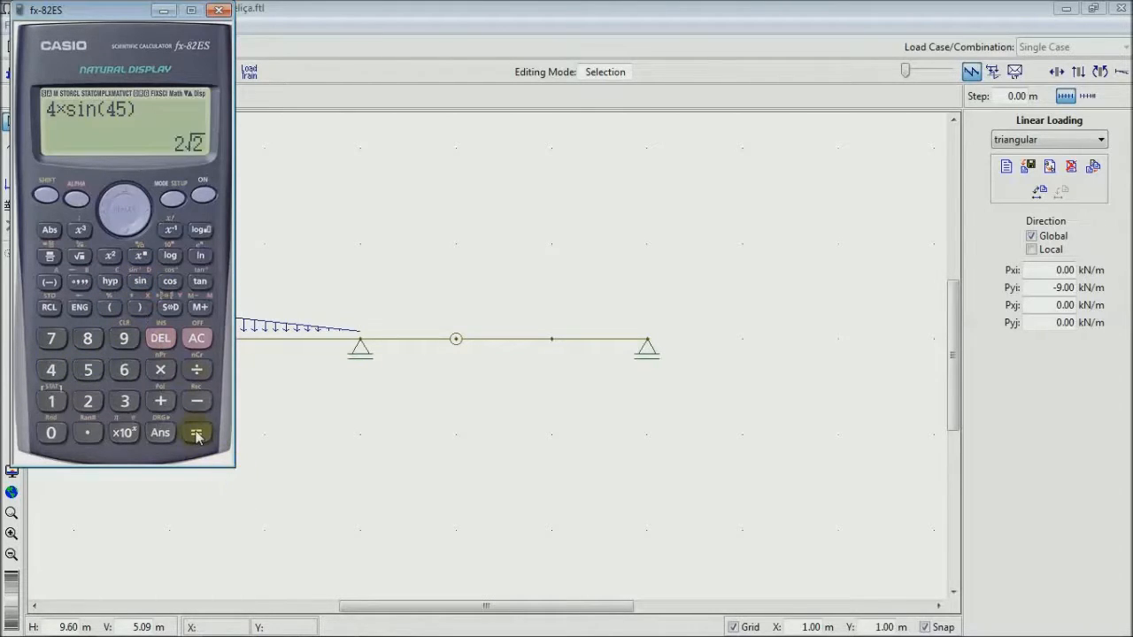
pyautogui.click(172, 308)
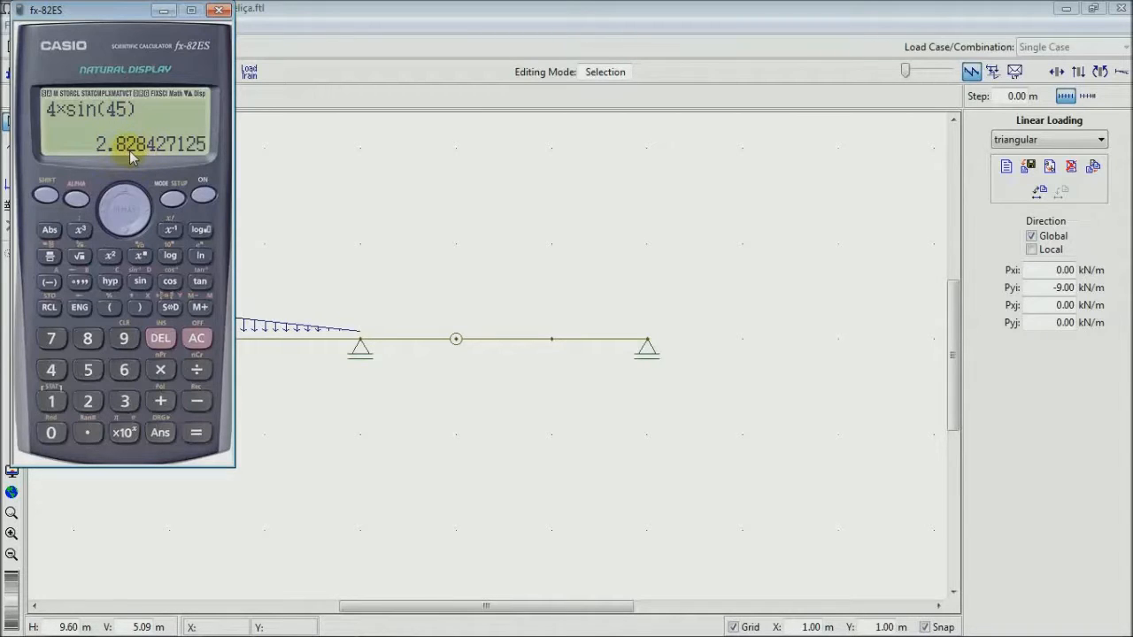
# - Change the calculation to 4×cos(45) for the horizontal component, evaluate it as a decimal, and close the calculator
pyautogui.click(105, 220)
pyautogui.click(104, 220)
pyautogui.click(105, 220)
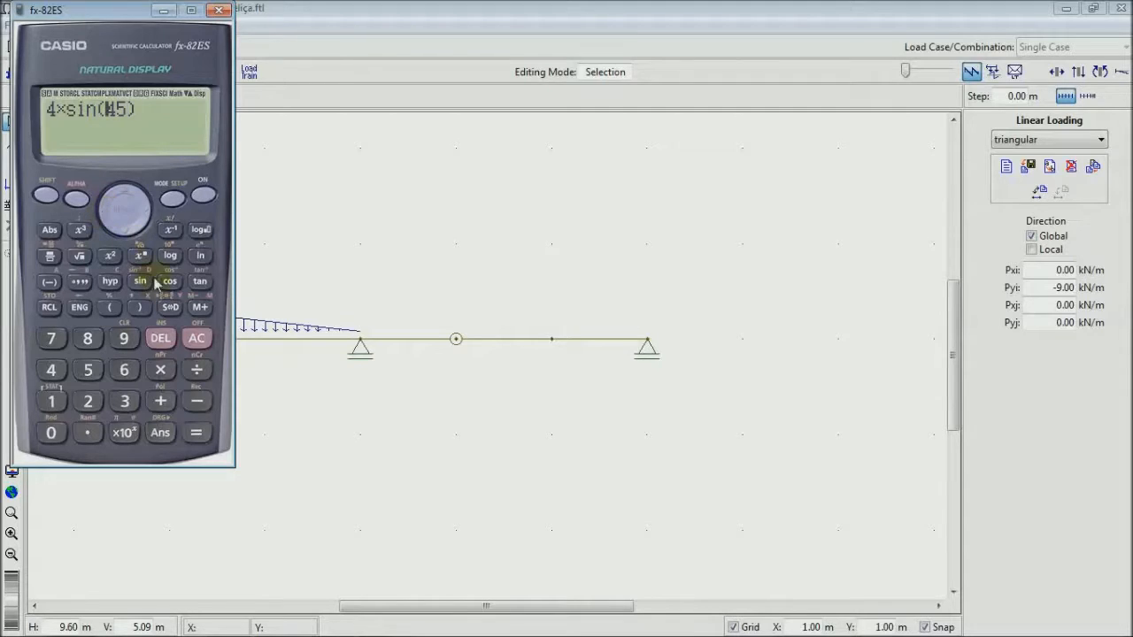
pyautogui.click(158, 342)
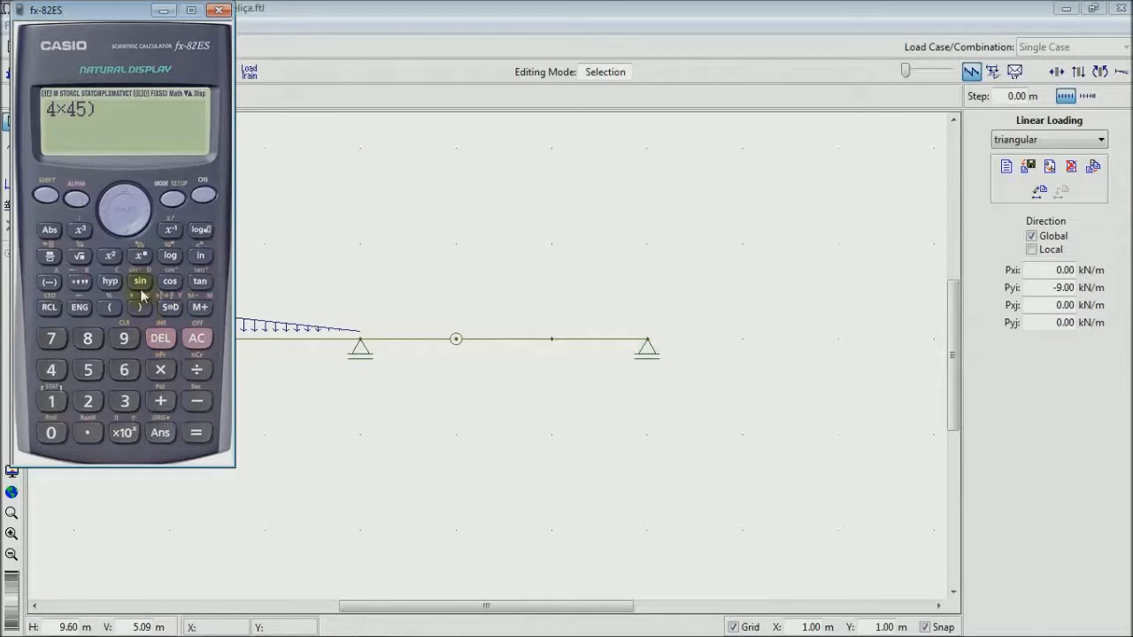
pyautogui.click(196, 433)
pyautogui.click(171, 307)
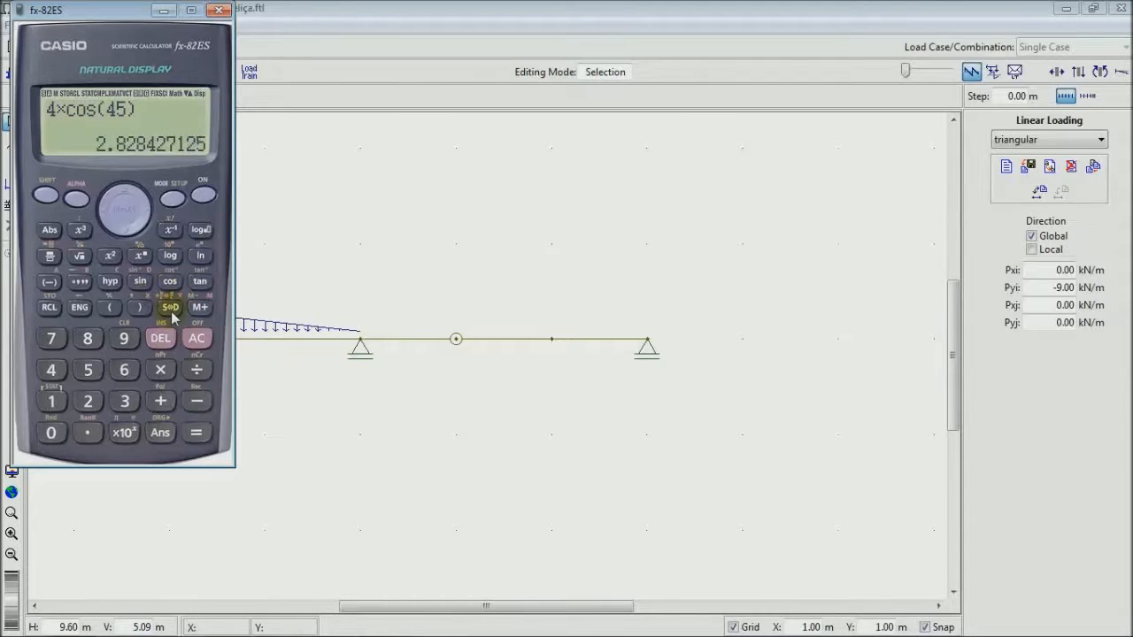
pyautogui.click(220, 12)
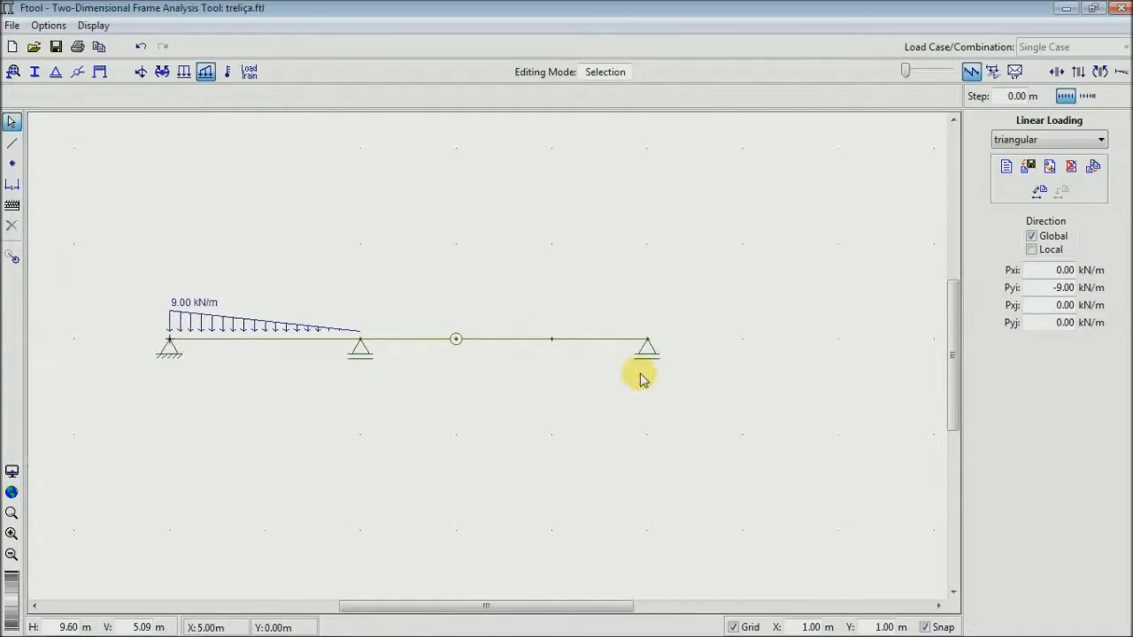
# - Select the beam node at (4, 0) m and create a new nodal loading named inclinada
pyautogui.click(550, 344)
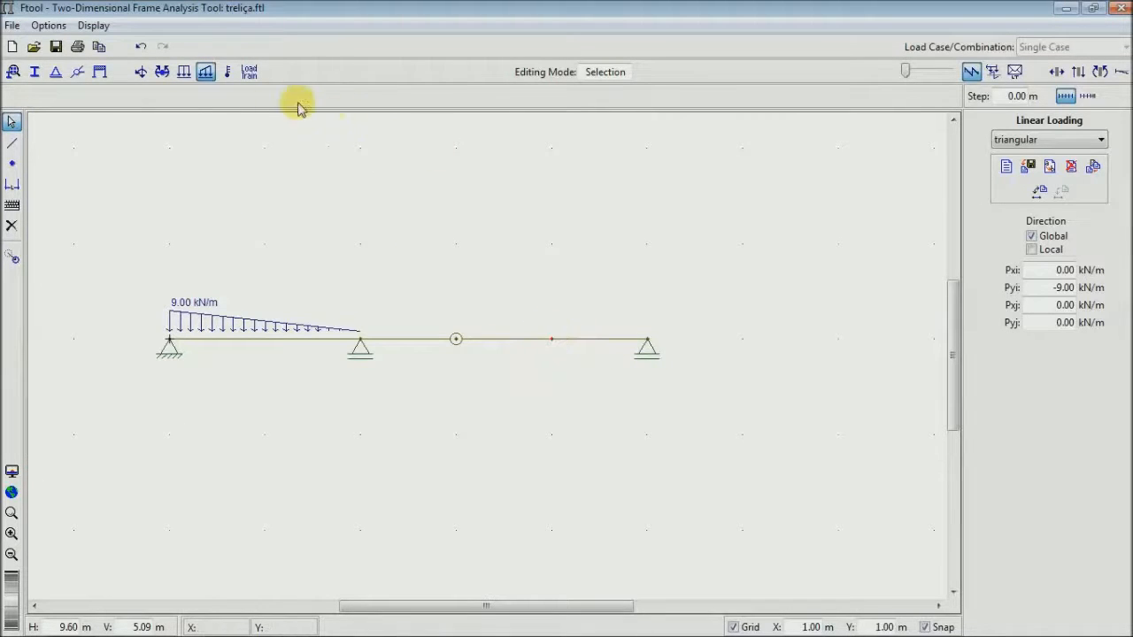
pyautogui.click(140, 74)
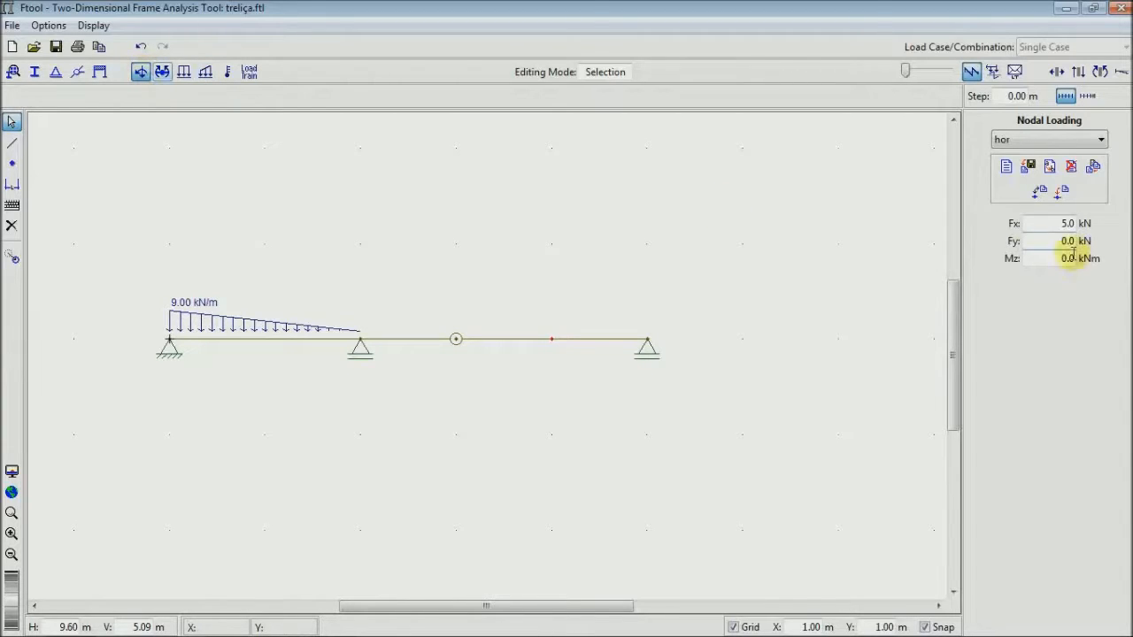
pyautogui.click(1007, 167)
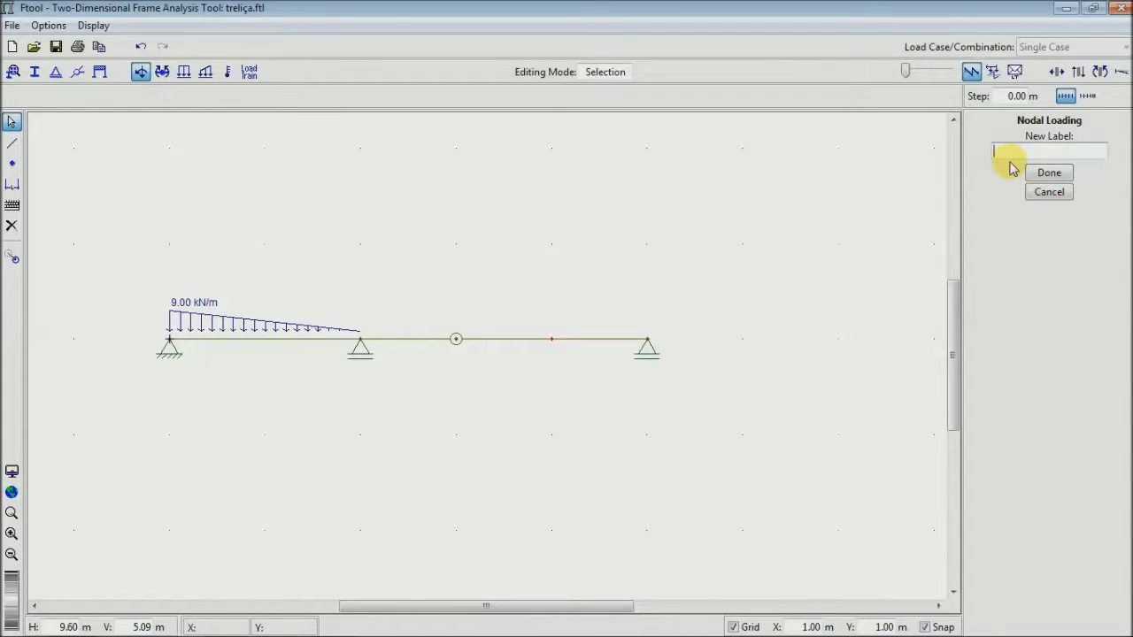
pyautogui.write('inclinada')
pyautogui.click(1036, 172)
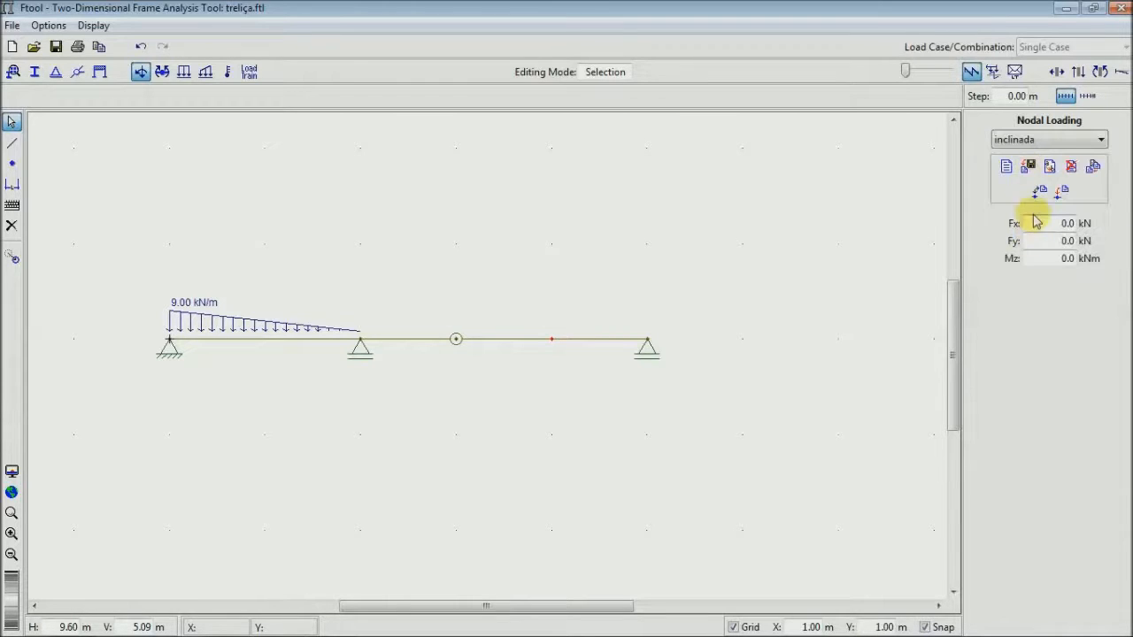
# - Check the force's direction on the reference slide and set the inclinada loading's horizontal component Fx to -2.83 kN
pyautogui.moveTo(1042, 223); pyautogui.dragTo(1100, 223)
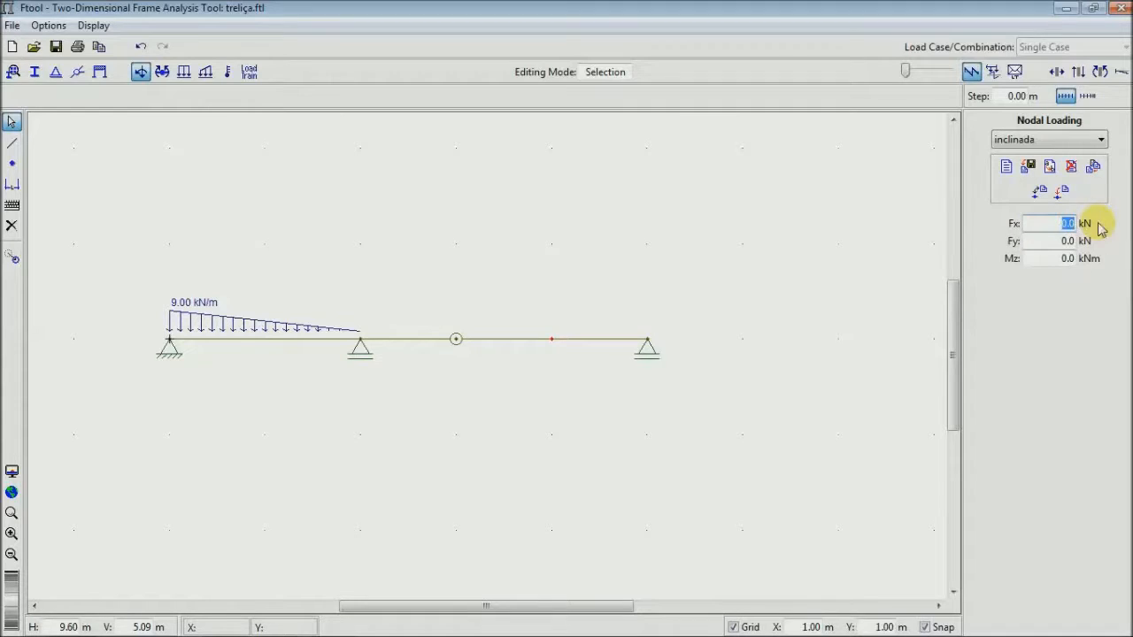
pyautogui.hotkey('alt', 'Tab')
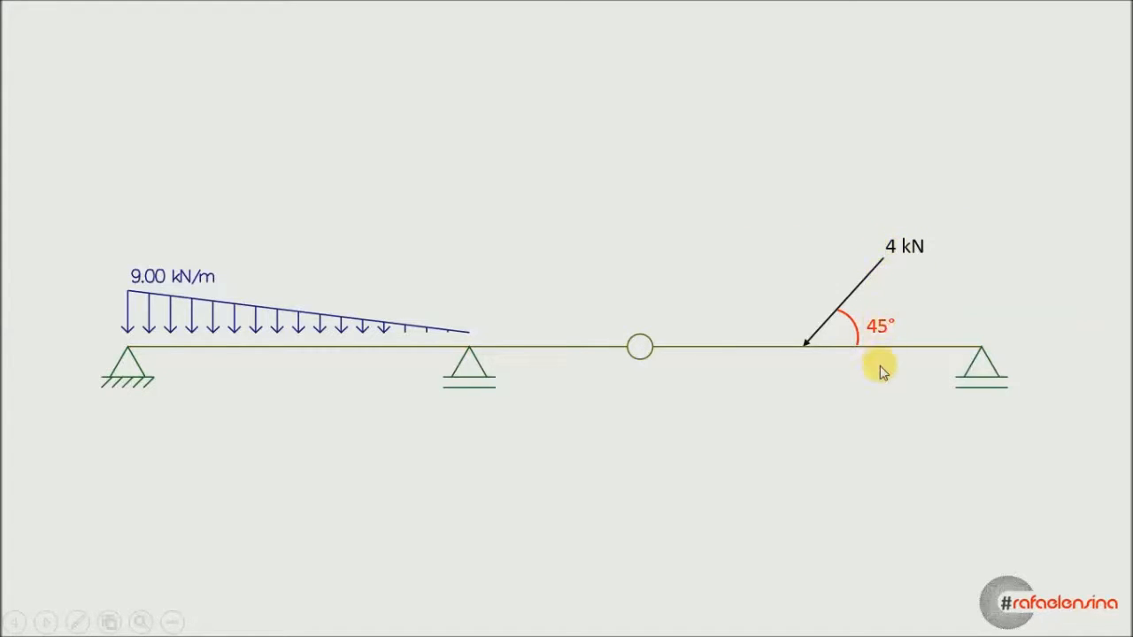
pyautogui.hotkey('alt', 'Tab')
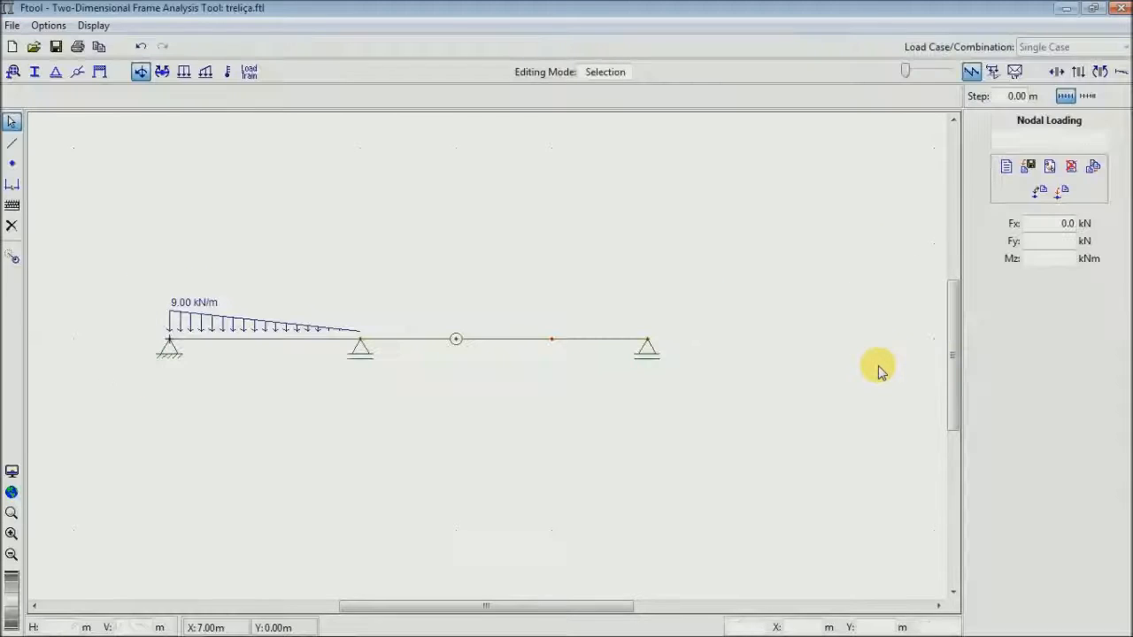
pyautogui.click(552, 340)
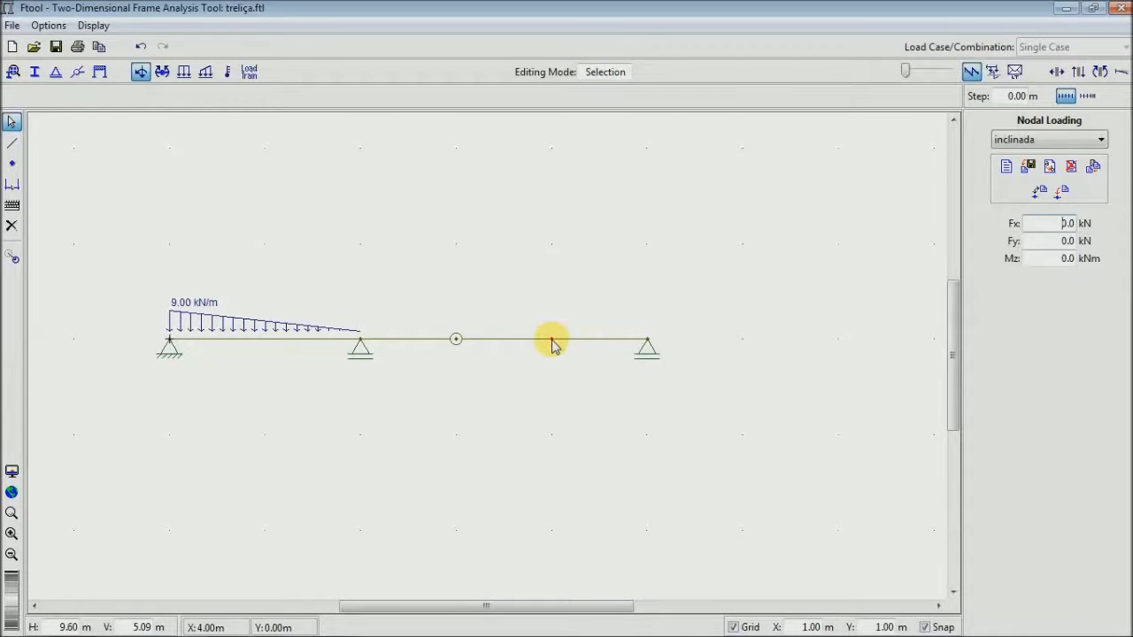
pyautogui.doubleClick(1105, 223)
pyautogui.write('-2.8')
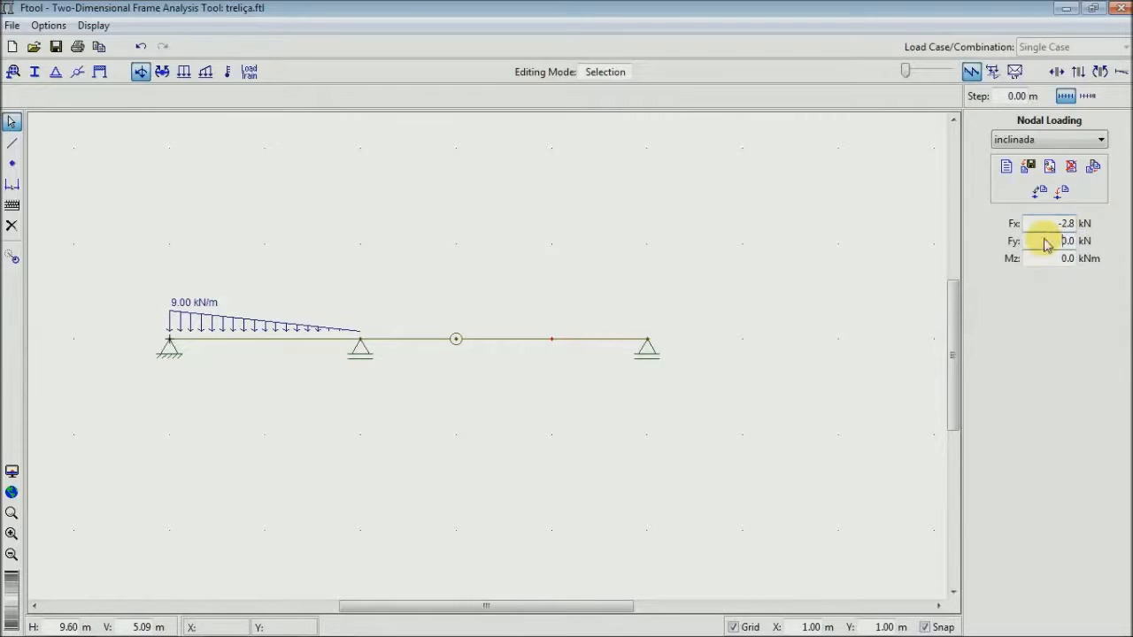
# - Set the inclinada loading's vertical component Fy to -2.83 kN
pyautogui.doubleClick(1098, 242)
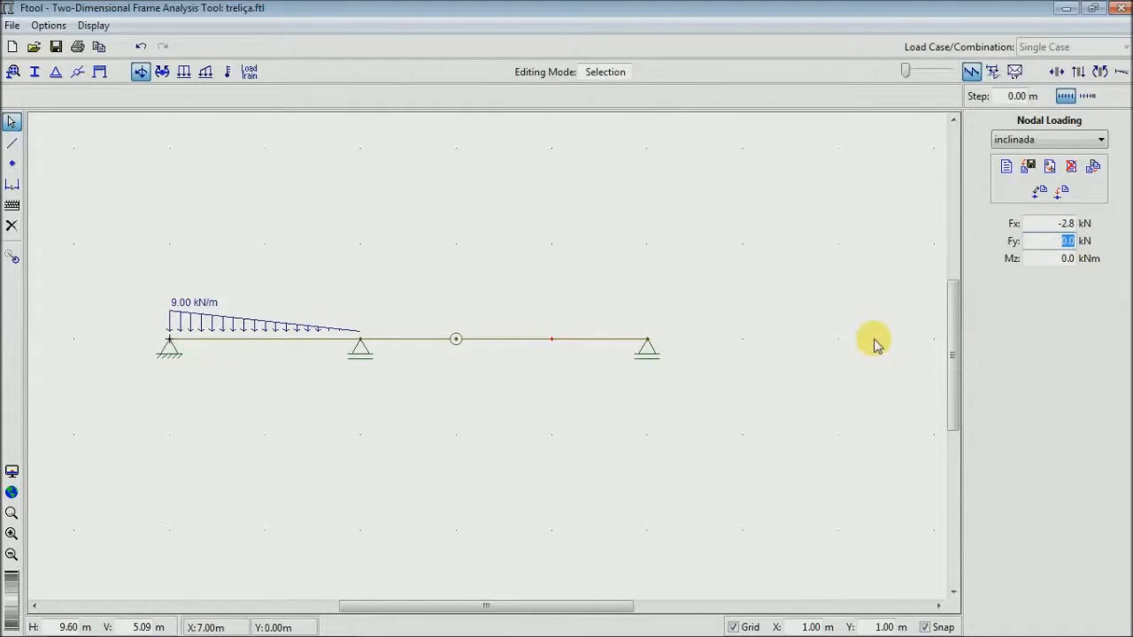
pyautogui.write('-2.')
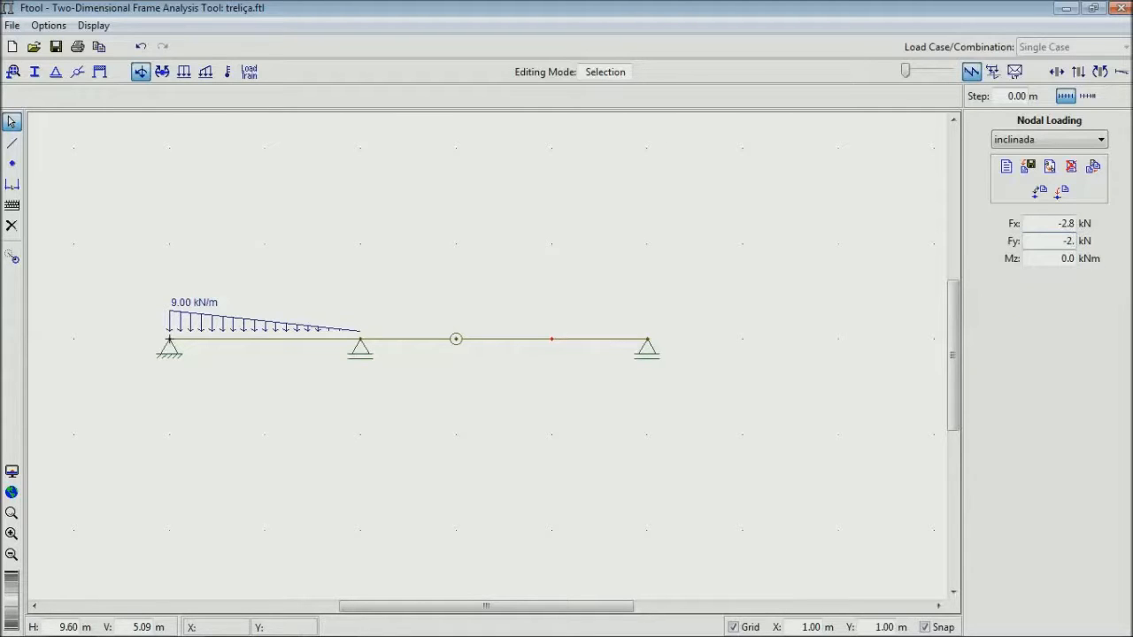
pyautogui.write('83')
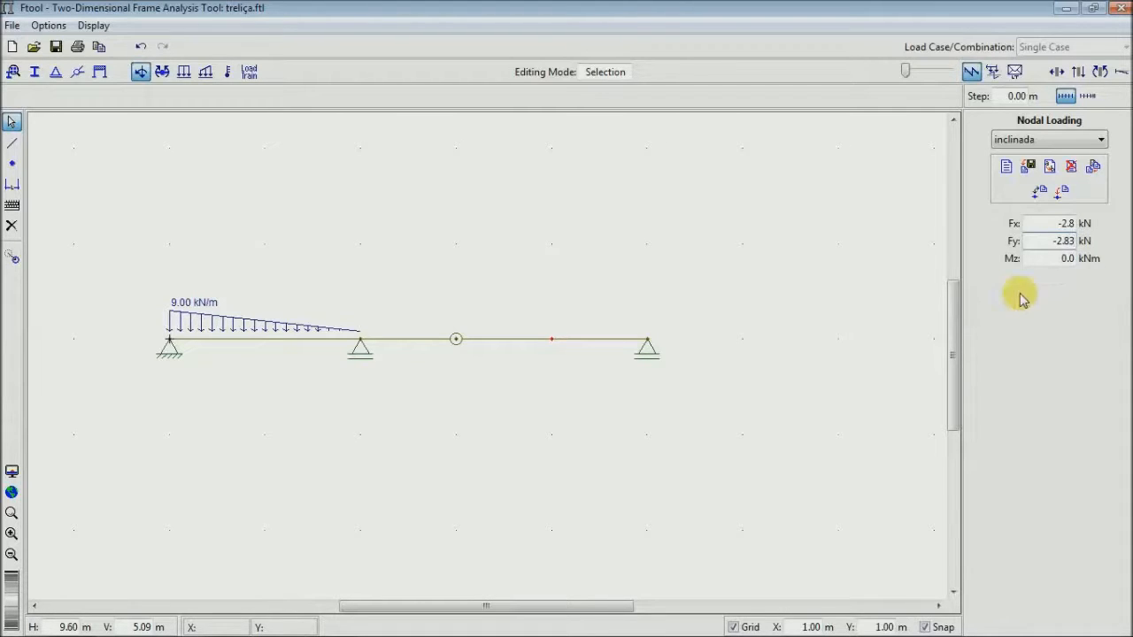
pyautogui.press('Return')
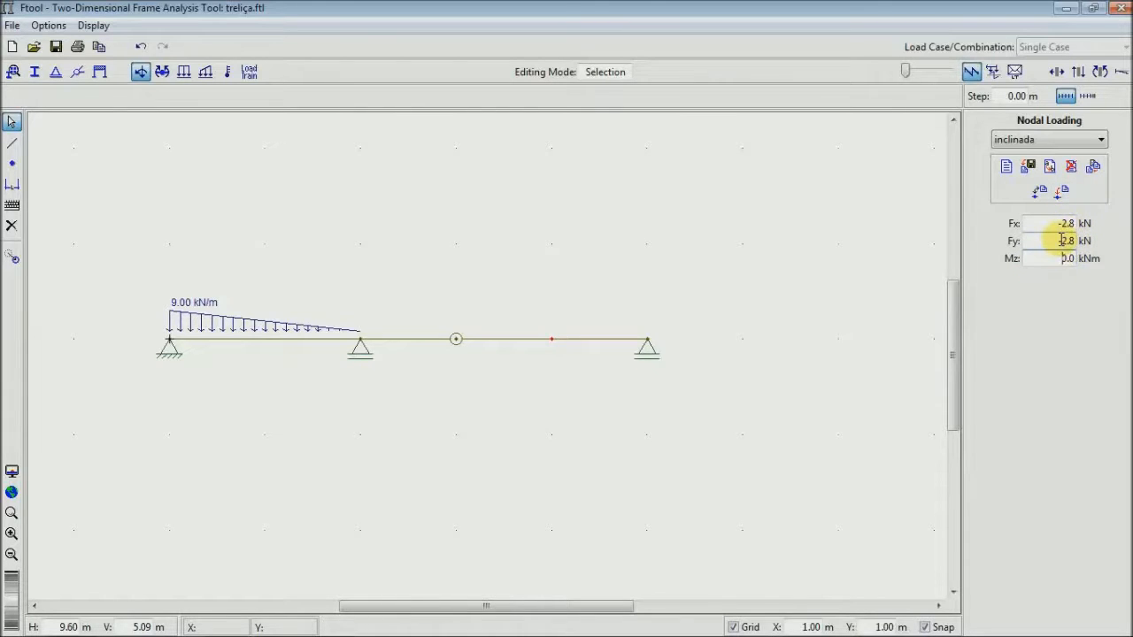
# - Set the number formats of force and moment to two decimal places (x.xx) in the units and number formatting settings
pyautogui.click(49, 27)
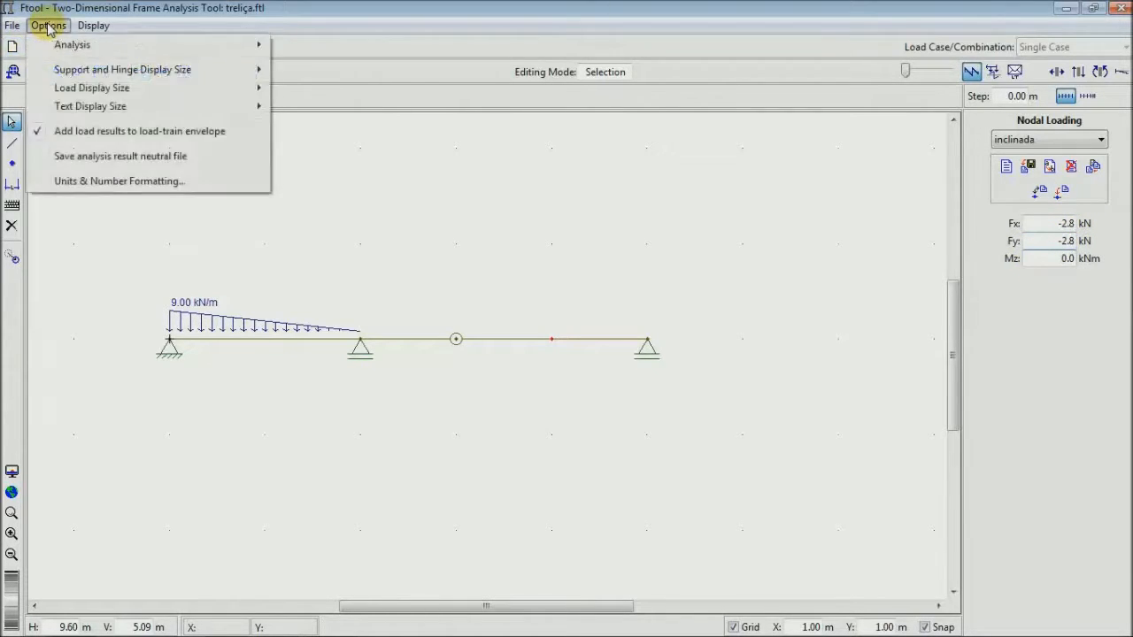
pyautogui.click(111, 184)
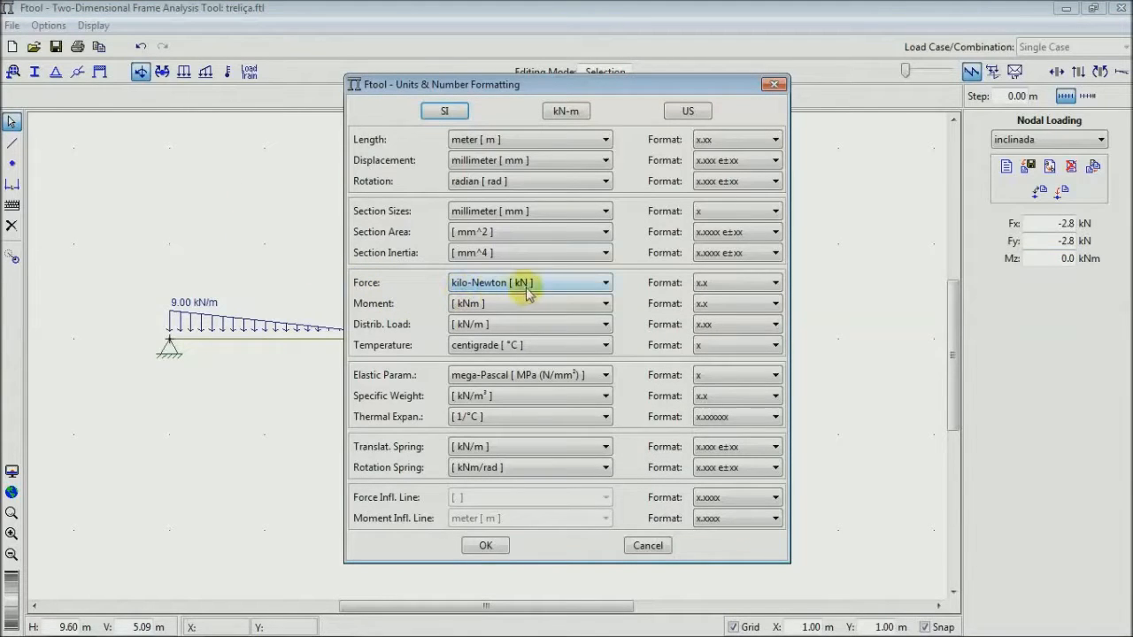
pyautogui.click(730, 290)
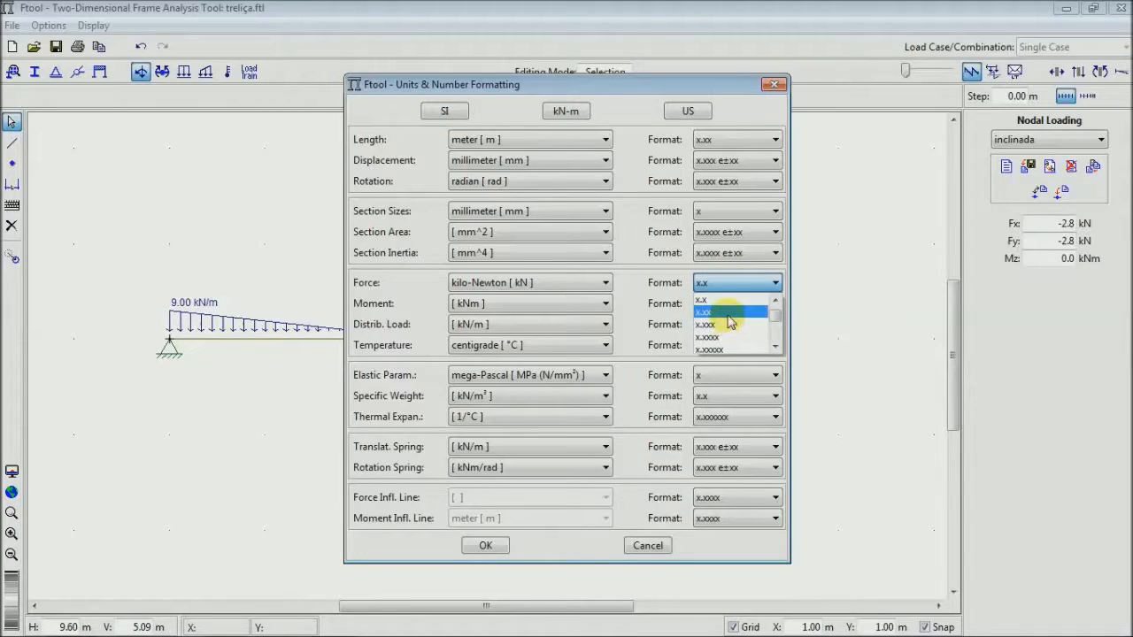
pyautogui.click(727, 314)
pyautogui.click(726, 305)
pyautogui.click(726, 331)
pyautogui.click(722, 325)
pyautogui.click(721, 325)
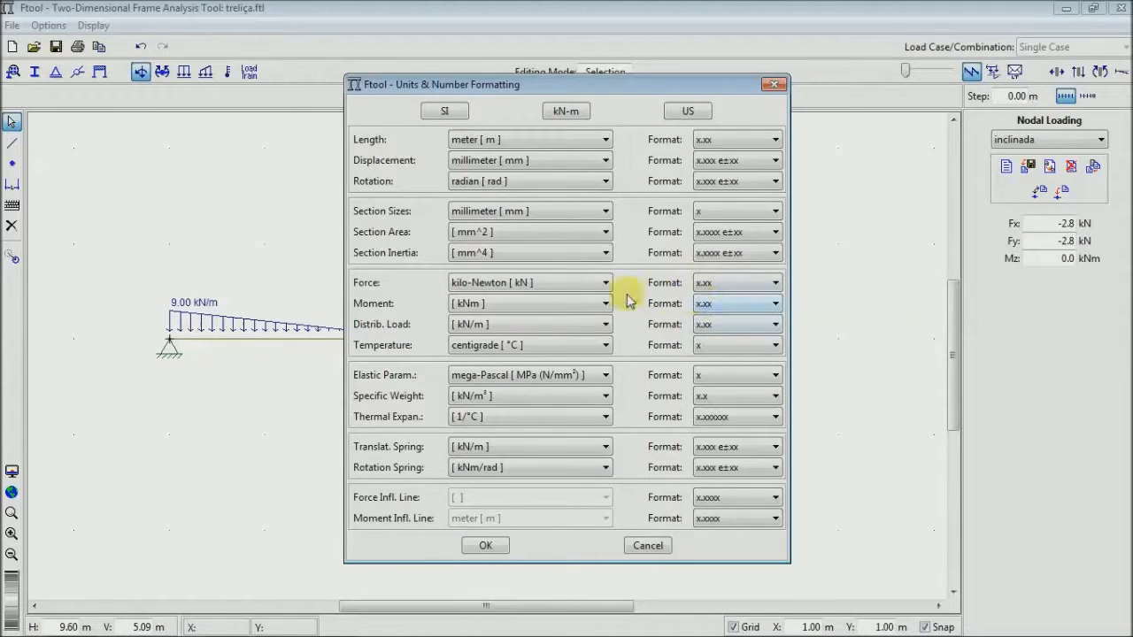
pyautogui.click(485, 545)
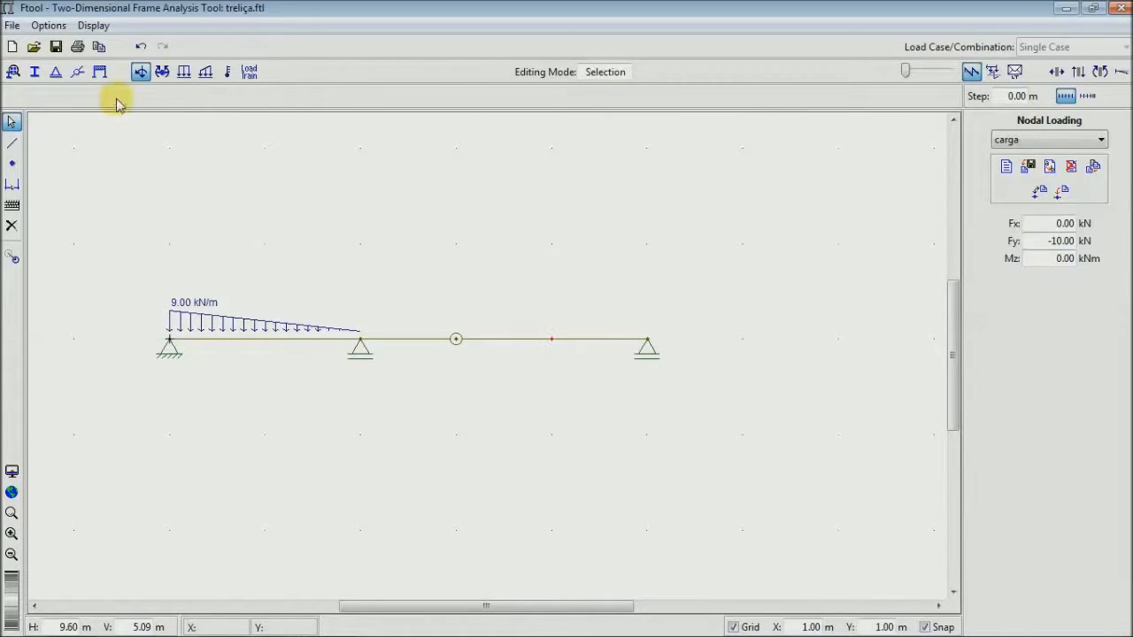
# - Apply the inclinada nodal loading to the selected beam node at (4, 0) m
pyautogui.click(1018, 140)
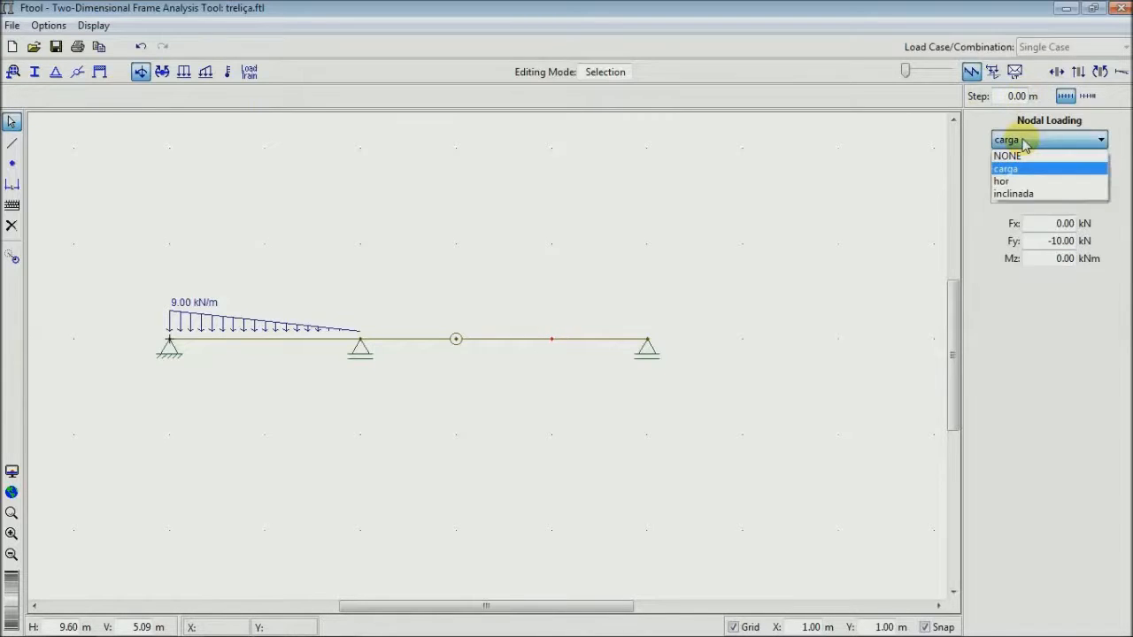
pyautogui.click(1020, 192)
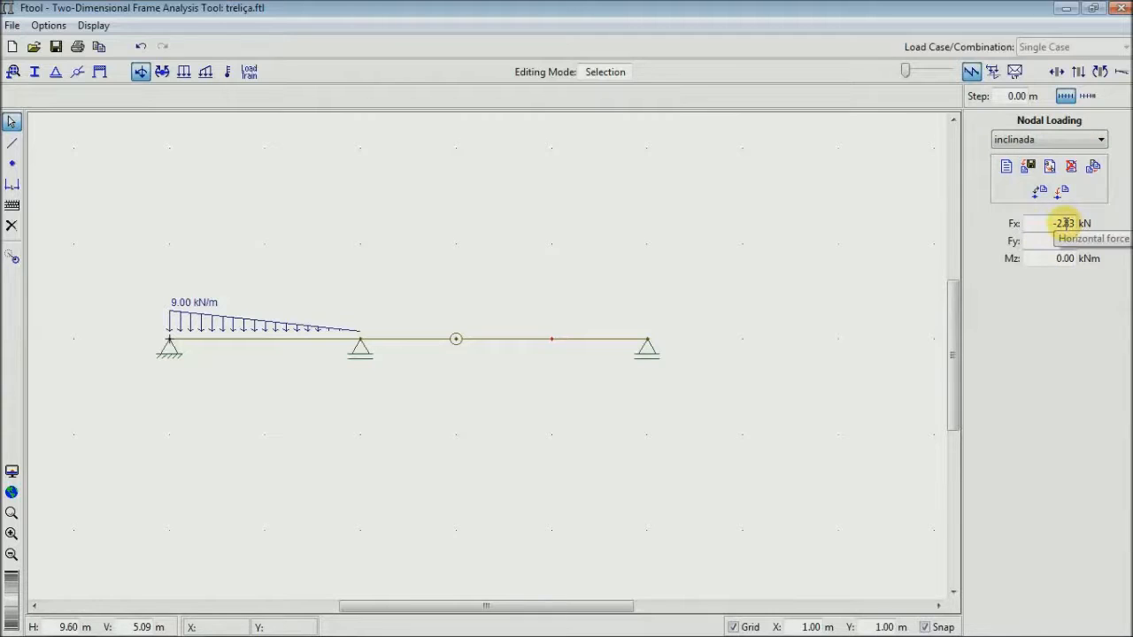
pyautogui.click(1063, 192)
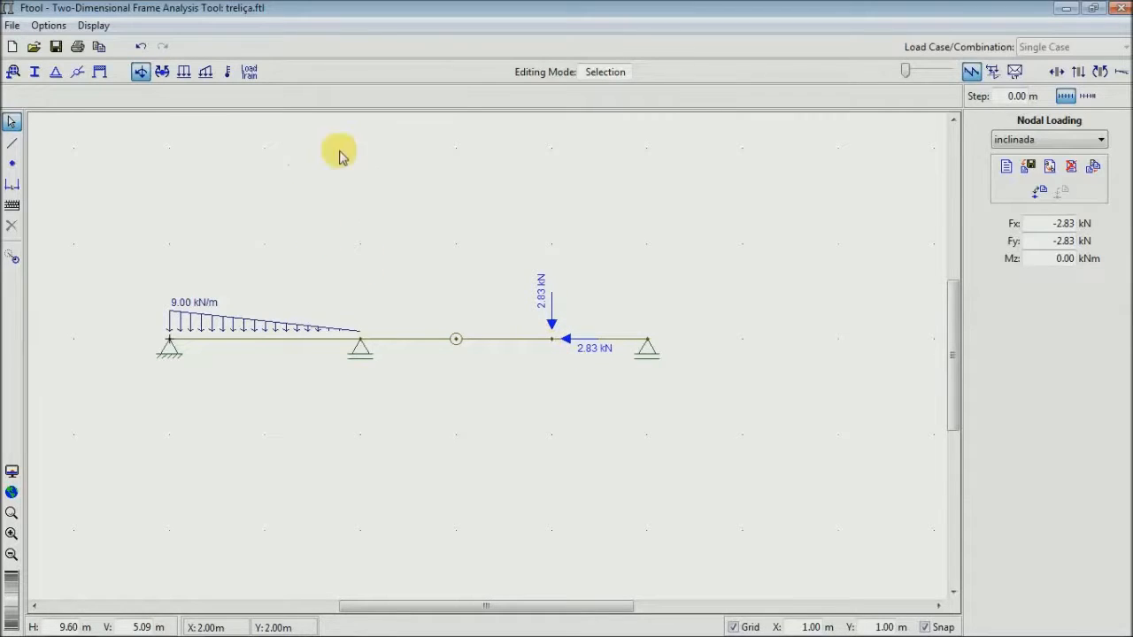
# - Assign the treliça material and the secao rectangular section to all members of the beam
pyautogui.click(12, 71)
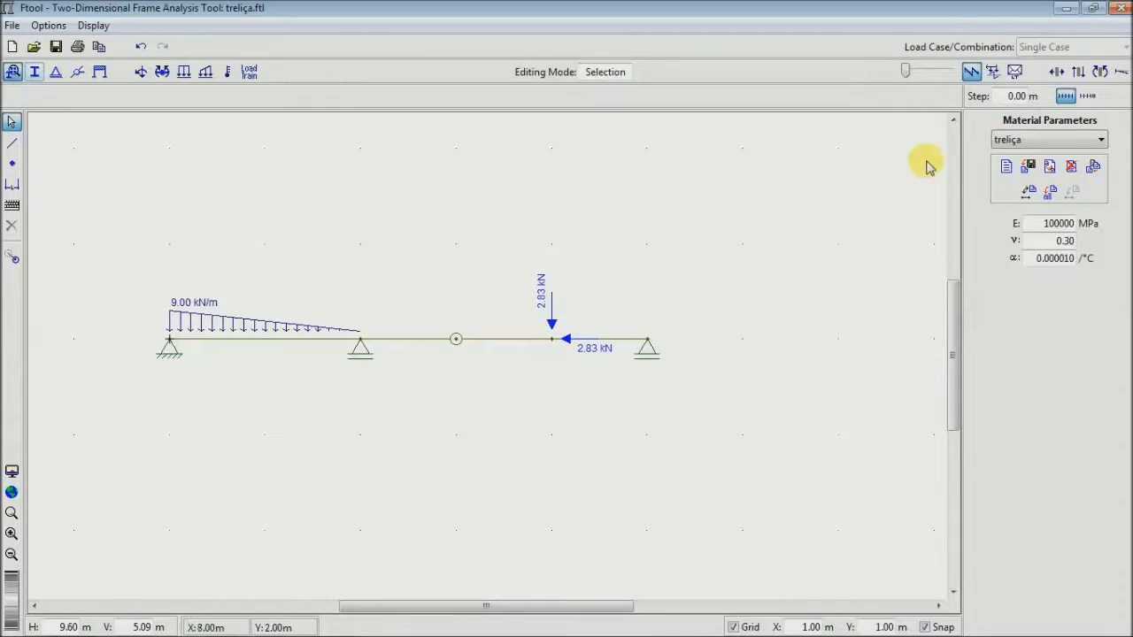
pyautogui.click(35, 71)
pyautogui.click(12, 72)
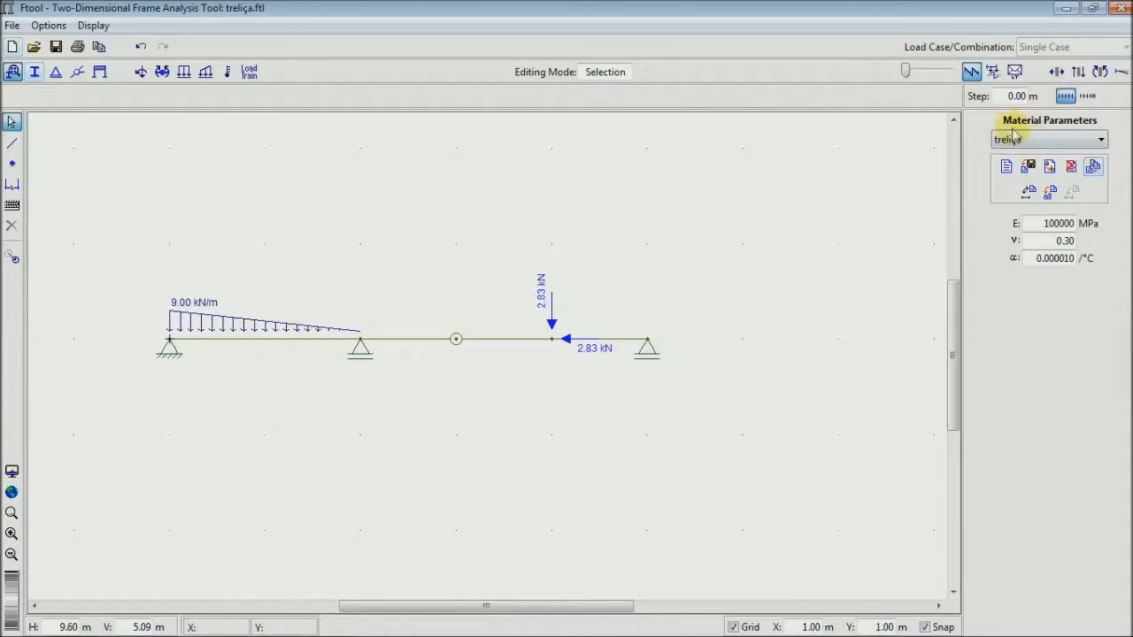
pyautogui.click(1051, 197)
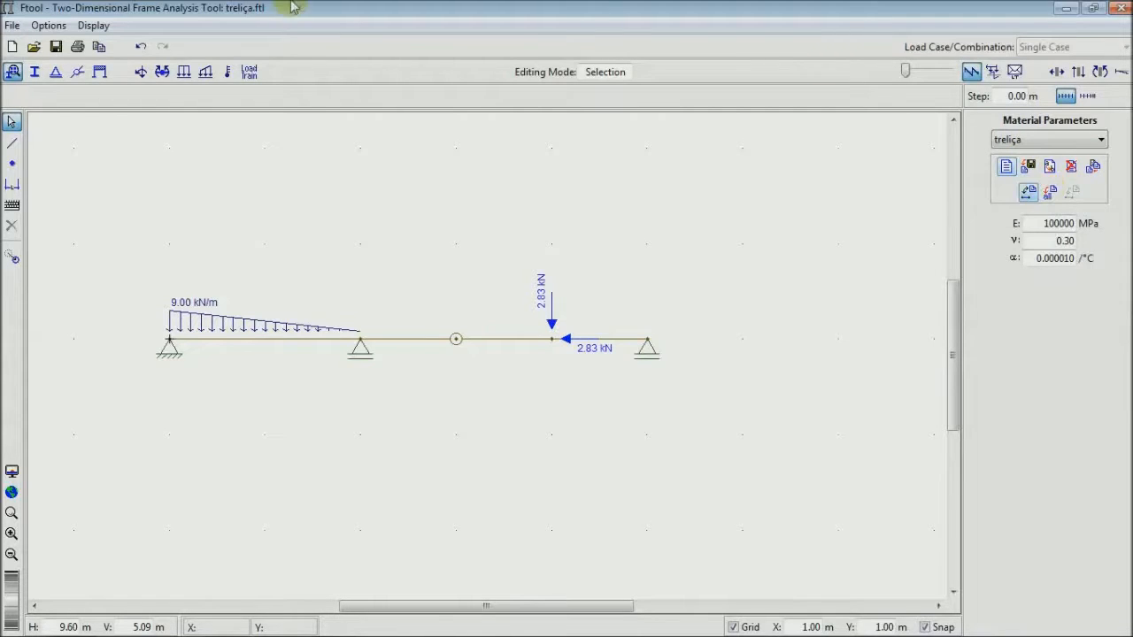
pyautogui.click(34, 71)
pyautogui.click(1052, 195)
# - Display the beam's axial force, shear force and bending moment diagrams in turn
pyautogui.click(1055, 72)
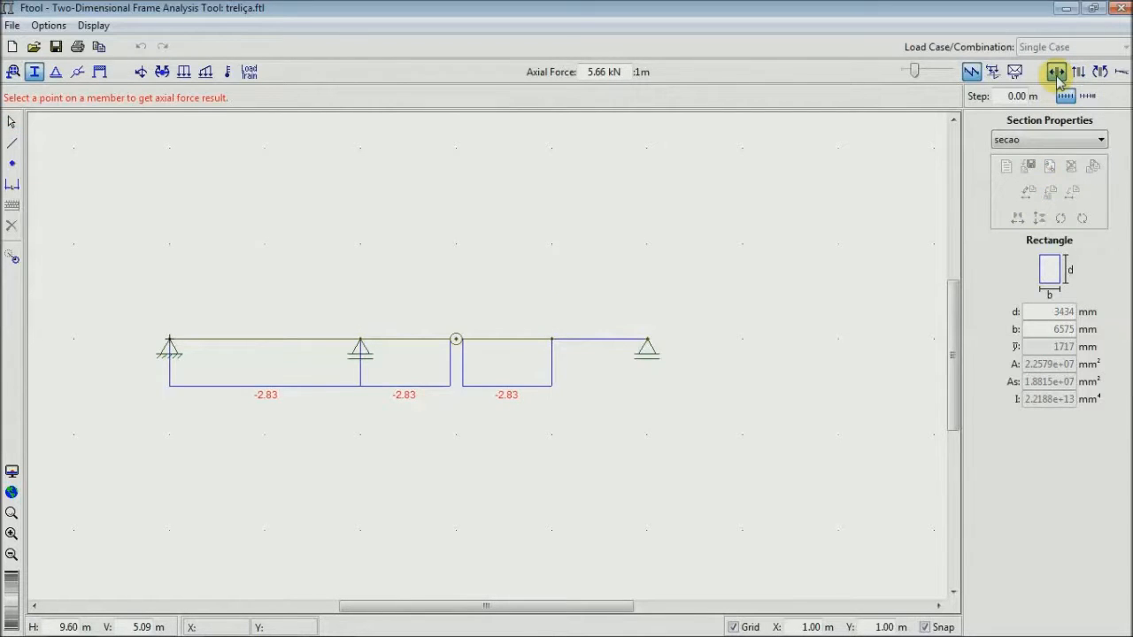
pyautogui.click(1078, 73)
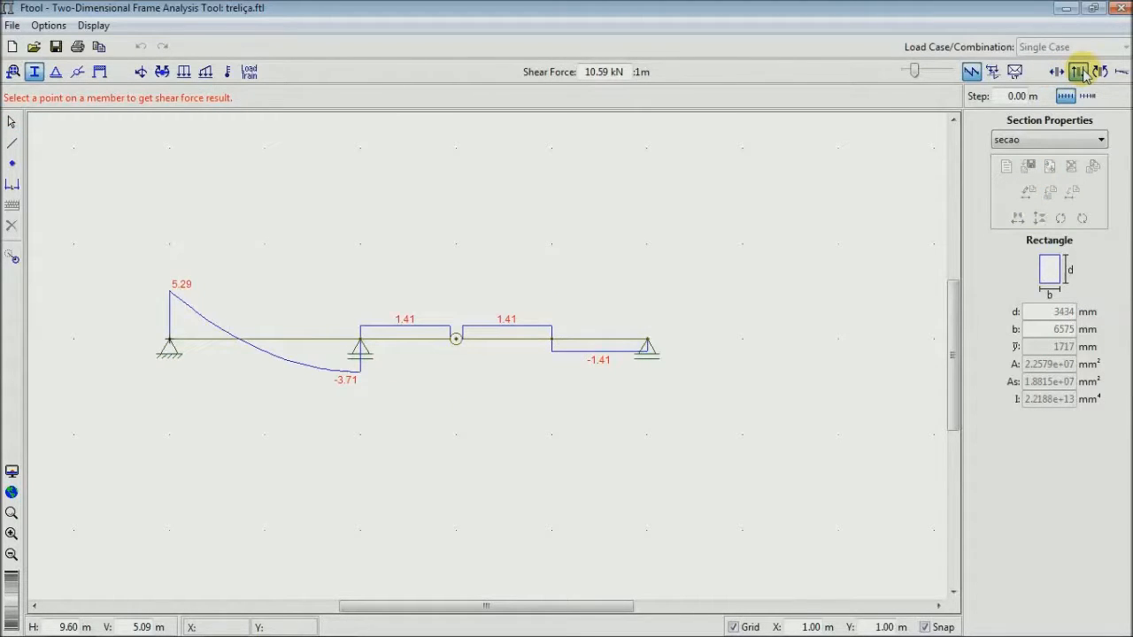
pyautogui.click(1099, 72)
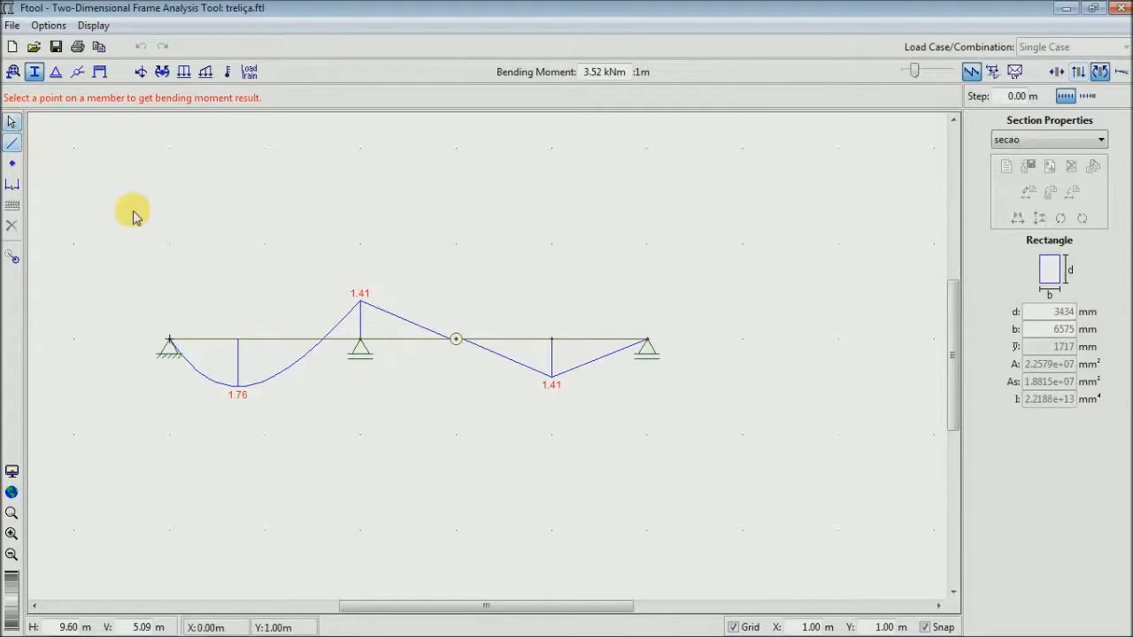
pyautogui.hotkey('alt', 'Tab')
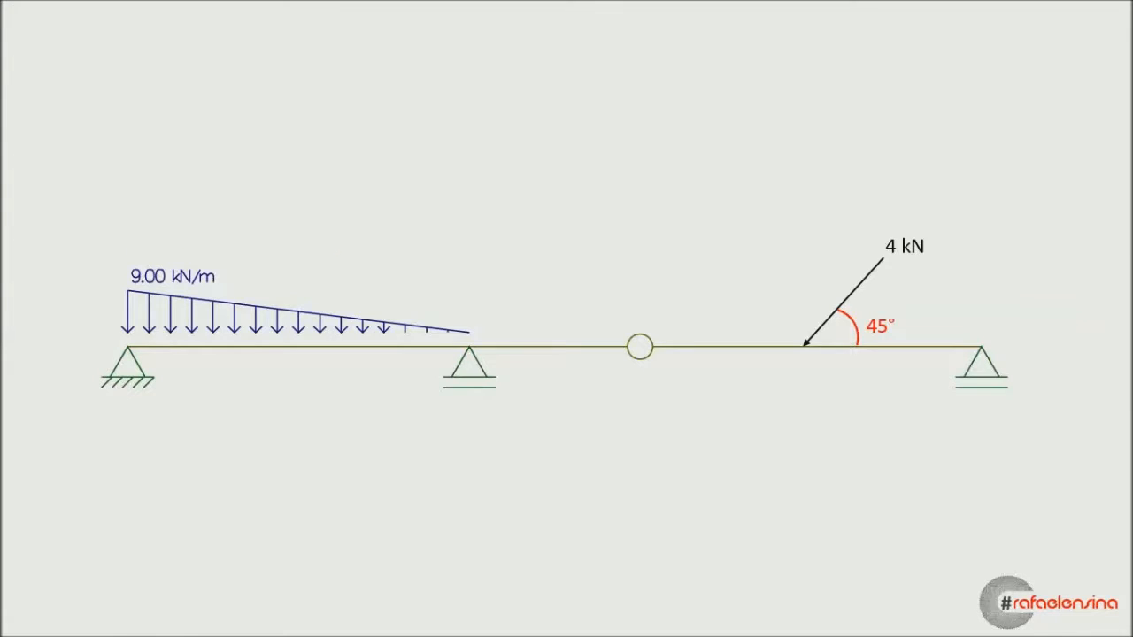
pyautogui.click(400, 190)
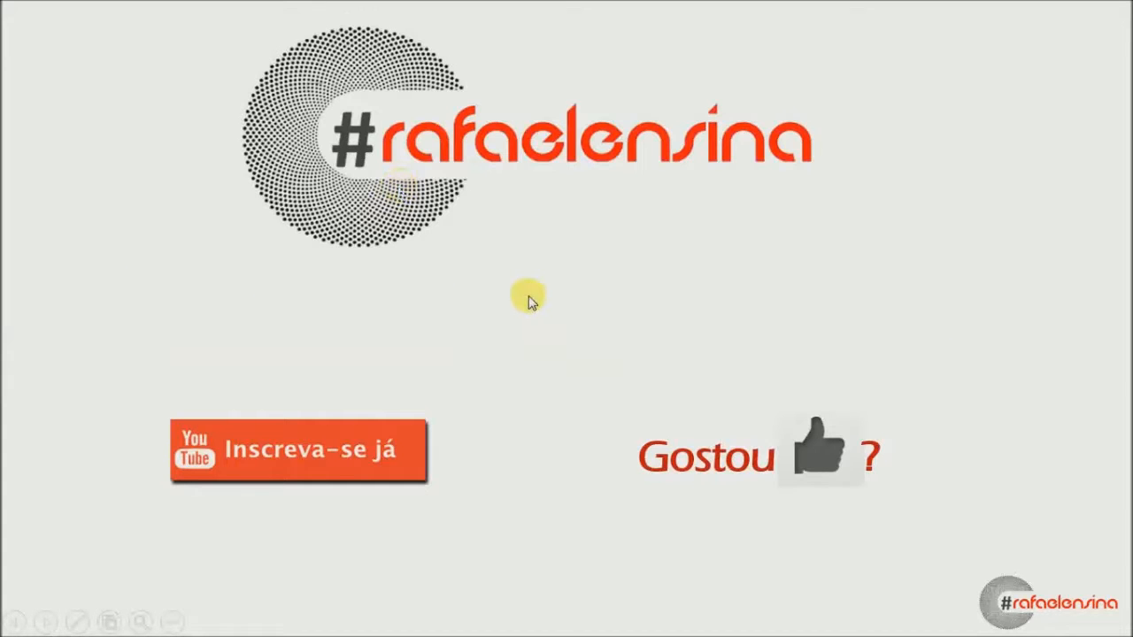